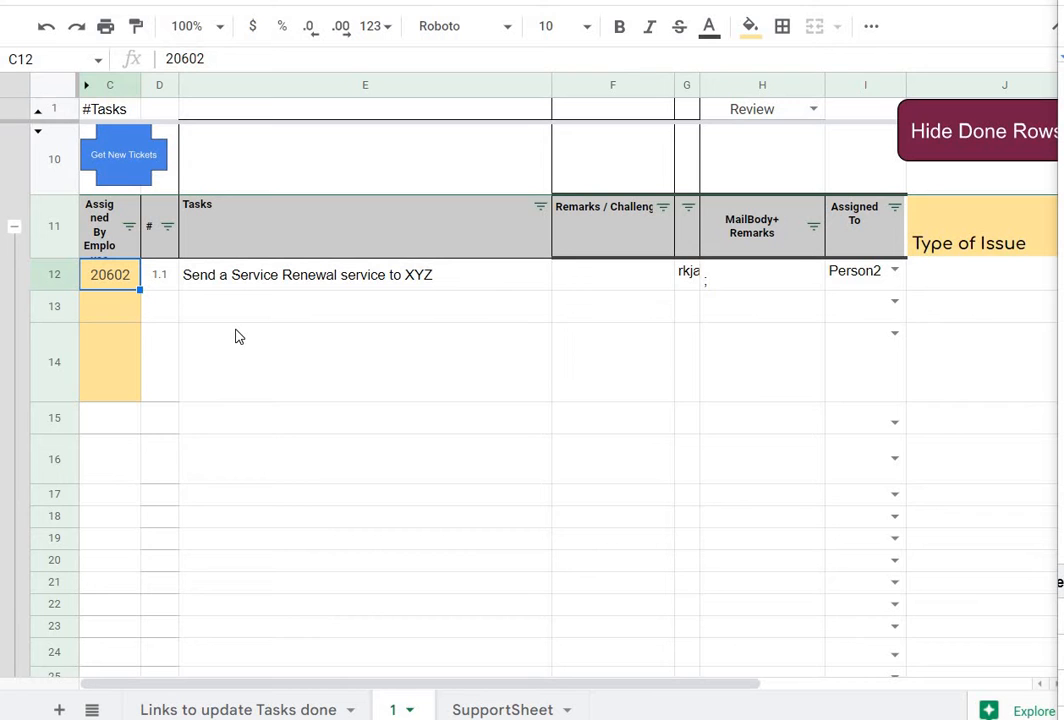
# Enter the task "Request for a training session for XYZ" in cell E13 of the Tasks column
pyautogui.click(207, 310)
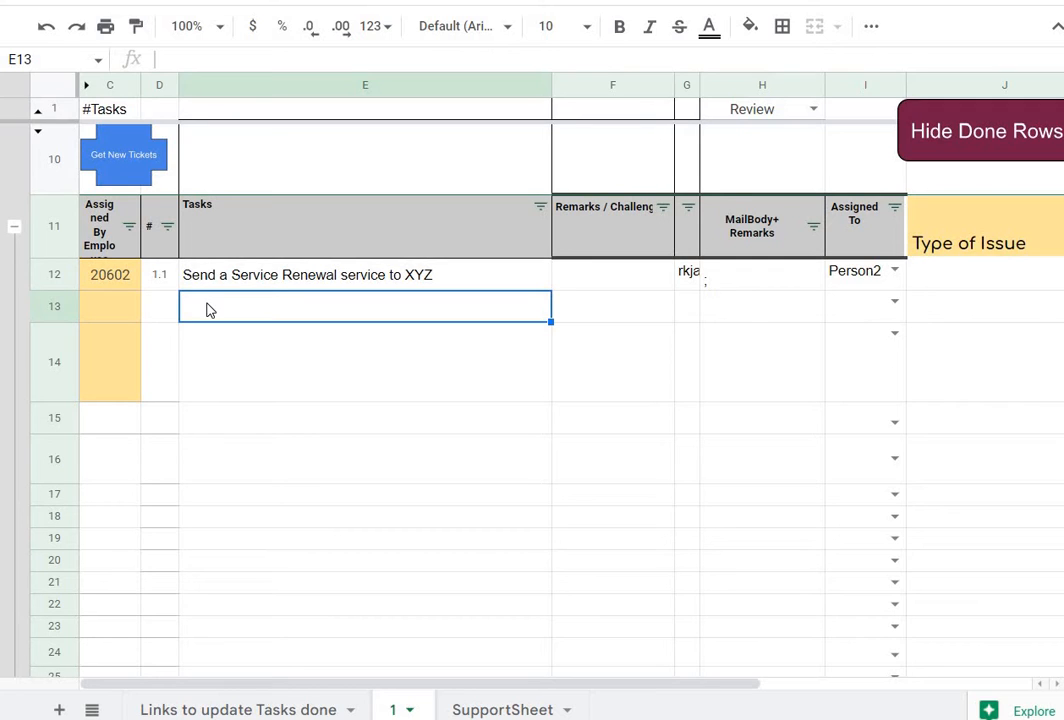
pyautogui.write('Reqwuest fo')
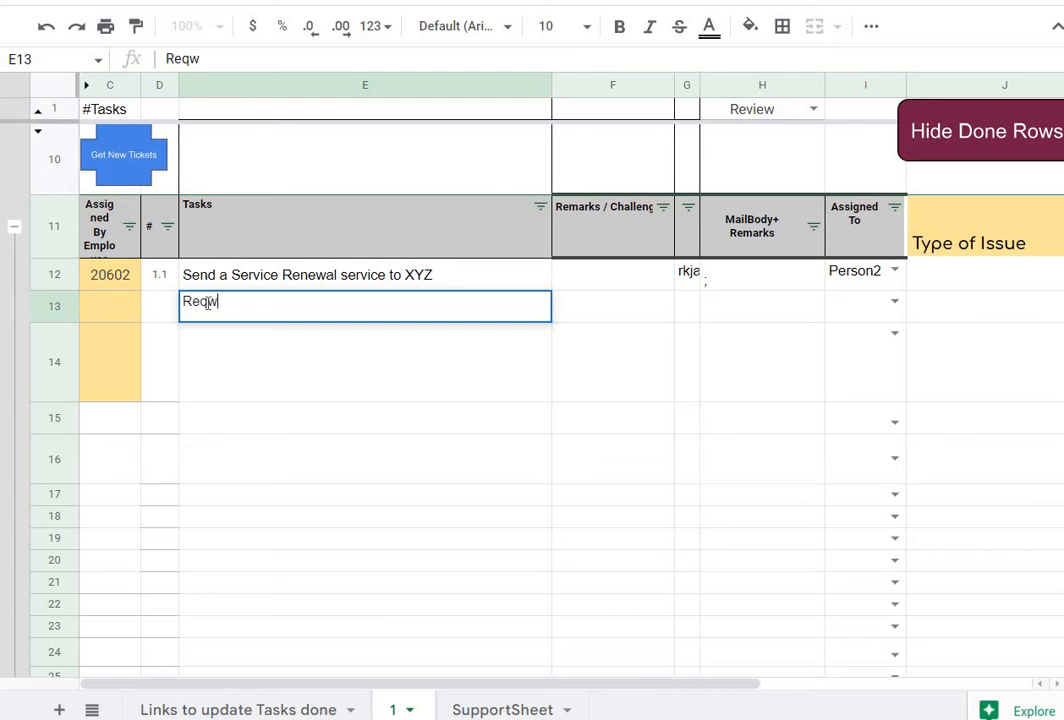
pyautogui.press('BackSpace')
pyautogui.press('BackSpace')
pyautogui.press('BackSpace')
pyautogui.press('BackSpace')
pyautogui.press('BackSpace')
pyautogui.press('BackSpace')
pyautogui.press('BackSpace')
pyautogui.press('BackSpace')
pyautogui.write('uest for a')
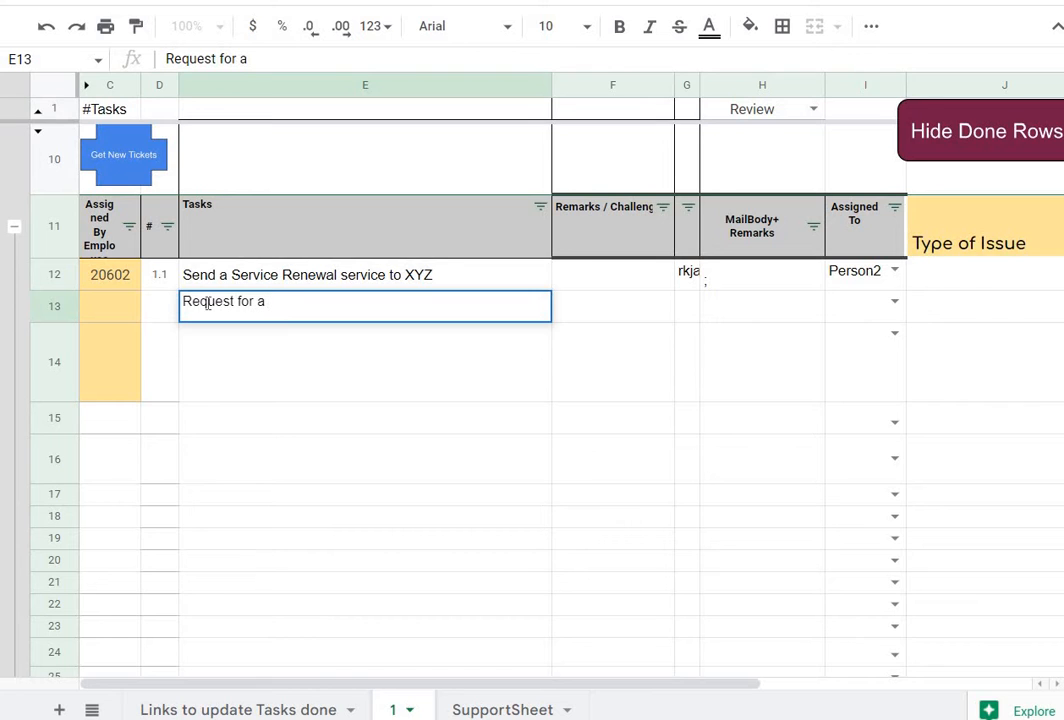
pyautogui.write(' training session ')
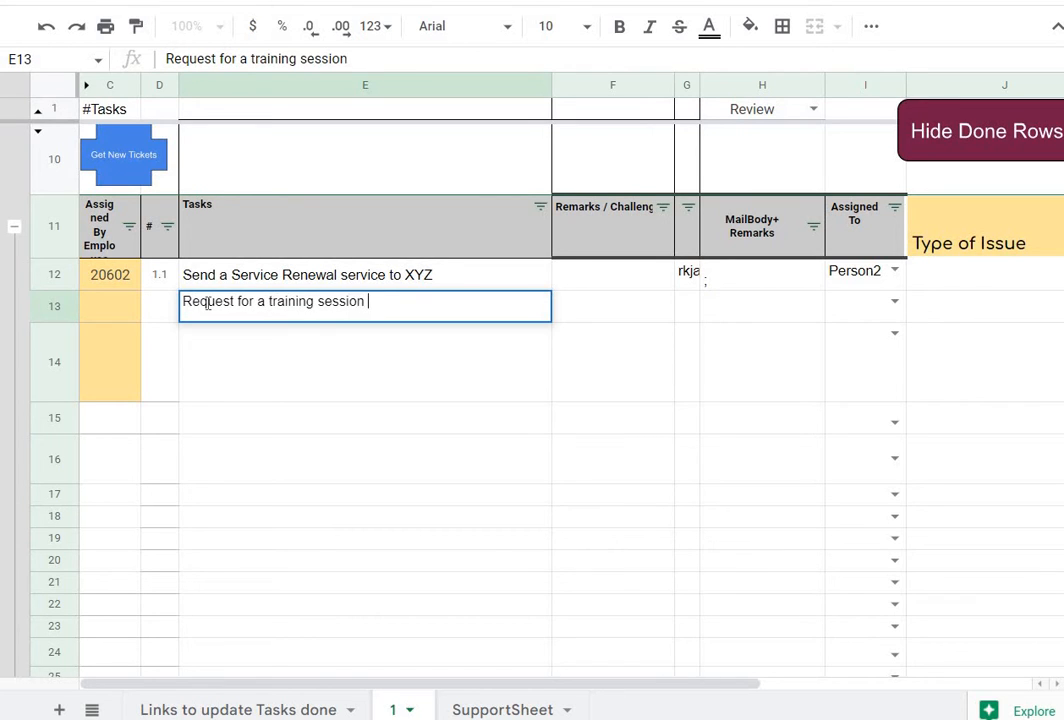
pyautogui.write('for XYZ')
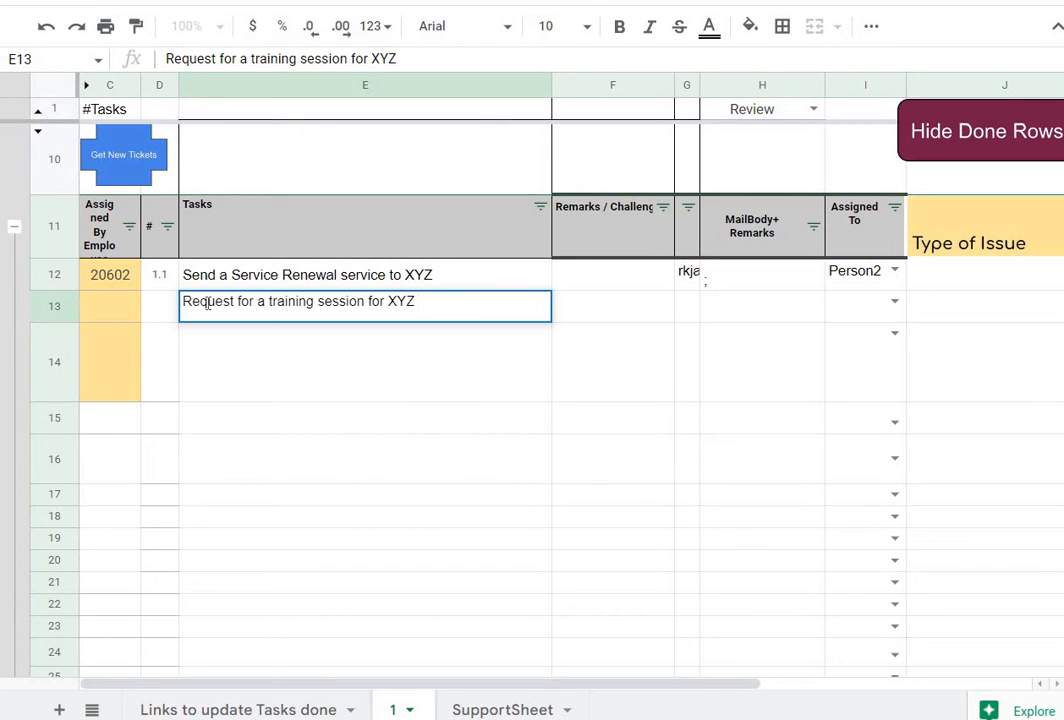
pyautogui.press('Return')
pyautogui.click(208, 308)
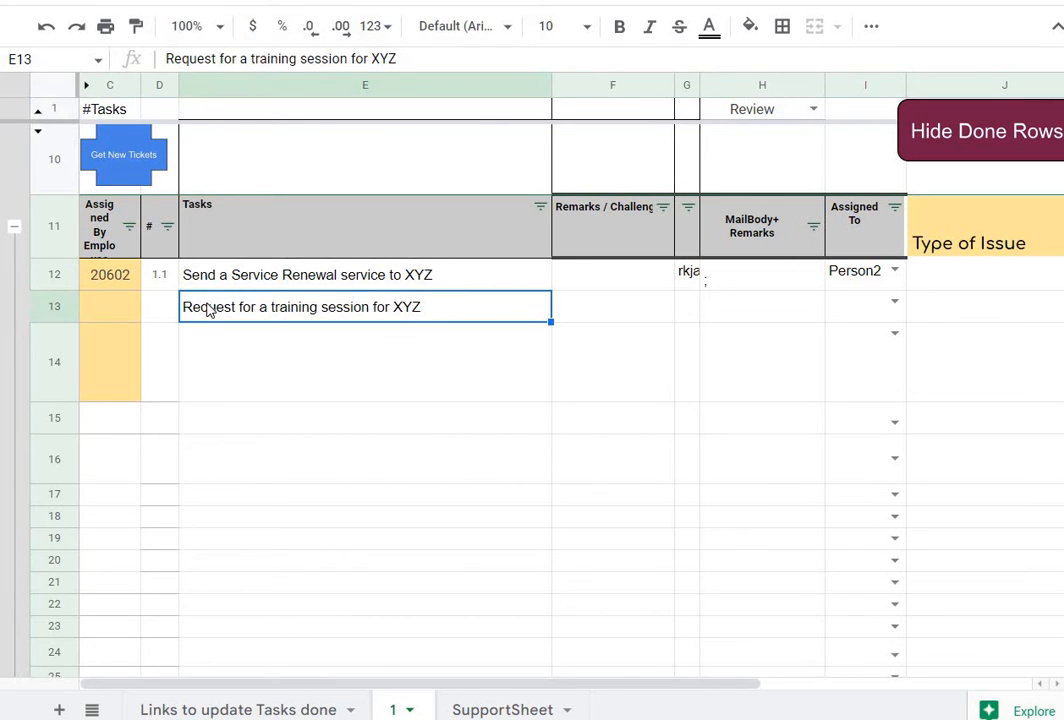
pyautogui.press('Down')
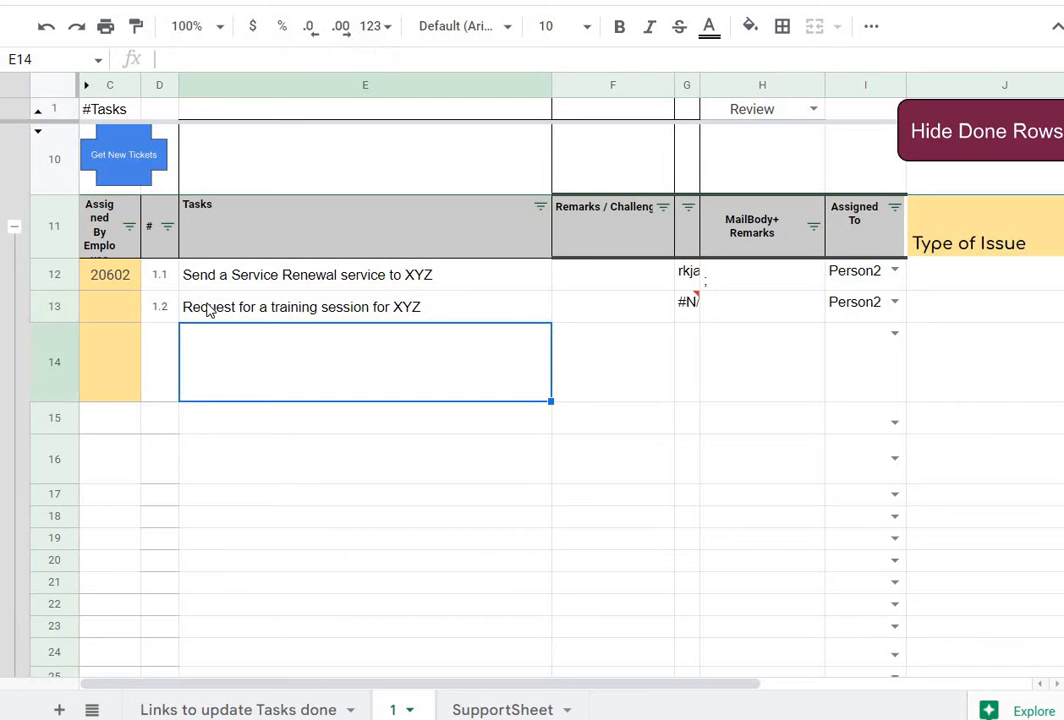
# Examine the automatically filled fields across row 13, from the task number through assignee, start date and status
pyautogui.press('Up')
pyautogui.press('Left')
pyautogui.press('Right')
pyautogui.press('Right')
pyautogui.press('Right')
pyautogui.press('Right')
pyautogui.press('Right')
pyautogui.press('Right')
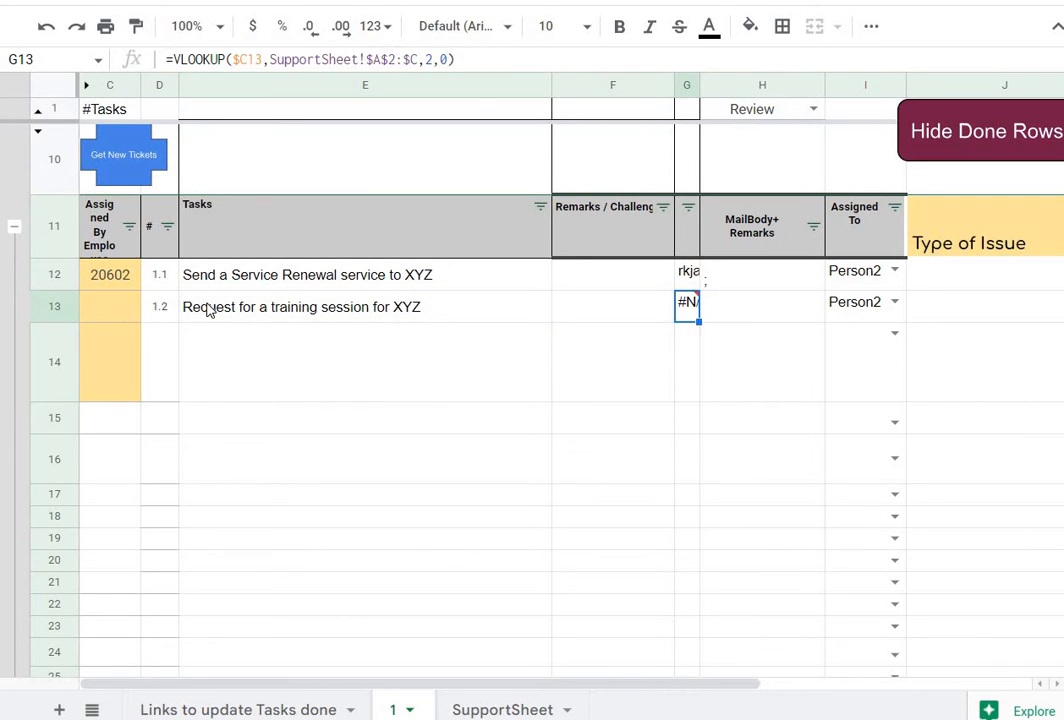
pyautogui.press('Right')
pyautogui.press('Right')
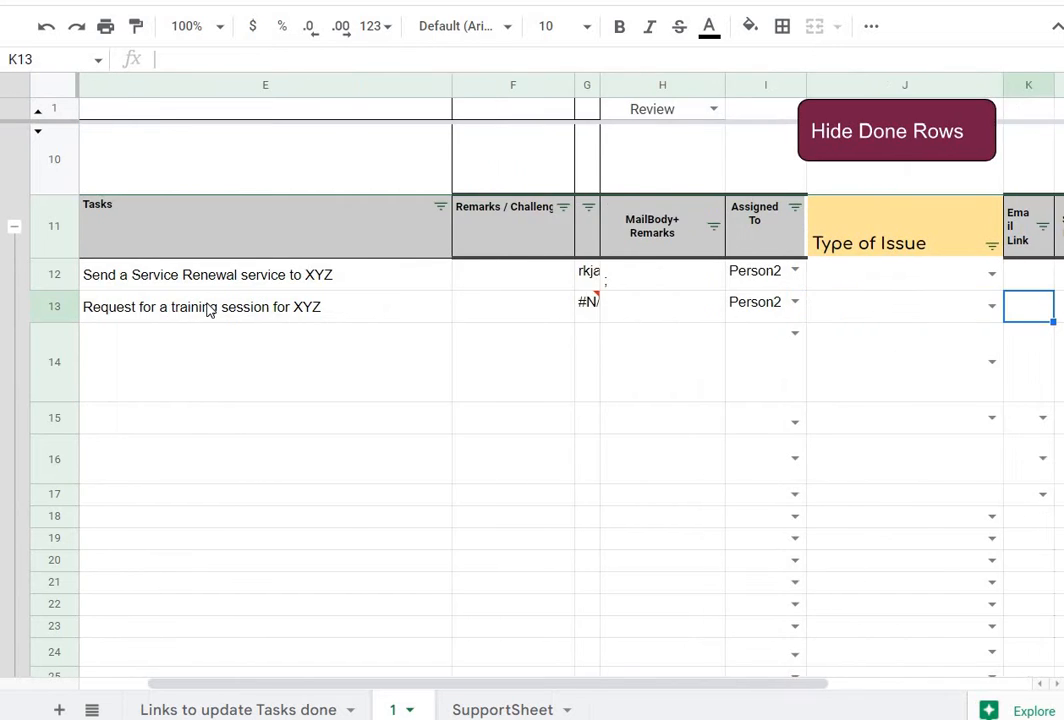
pyautogui.press('Left')
pyautogui.press('Right')
pyautogui.press('Right')
pyautogui.press('Right')
pyautogui.press('Right')
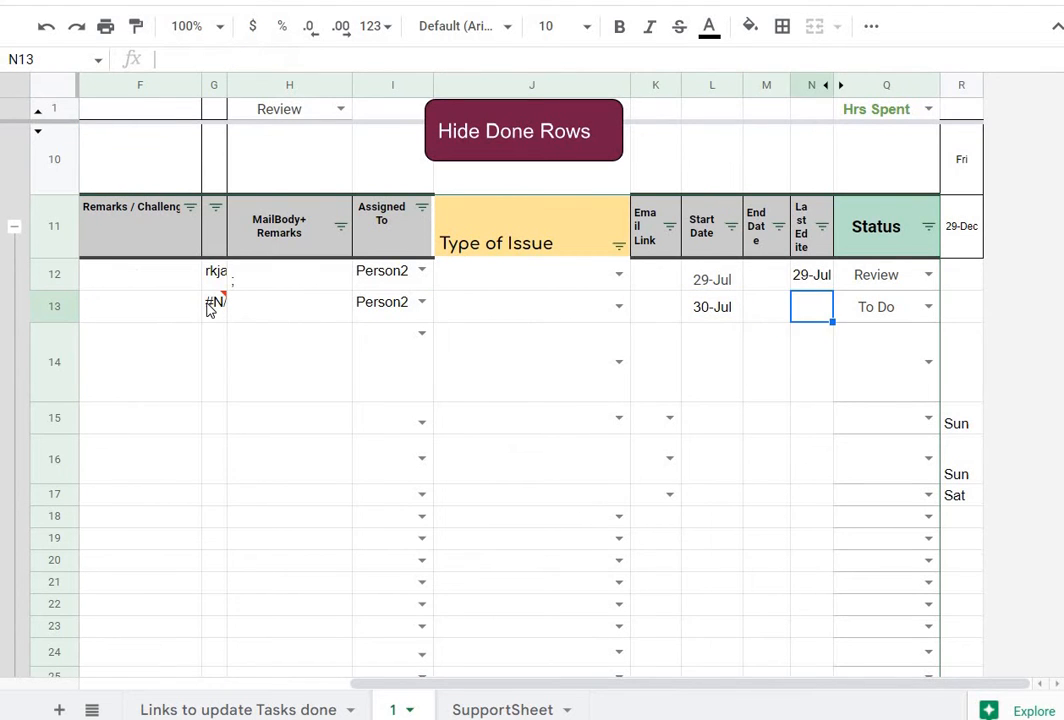
pyautogui.press('Left')
pyautogui.press('Left')
pyautogui.press('Left')
pyautogui.press('Left')
pyautogui.press('Left')
pyautogui.press('Left')
pyautogui.press('Left')
pyautogui.press('Left')
pyautogui.press('Left')
pyautogui.press('Left')
pyautogui.press('Left')
pyautogui.press('Left')
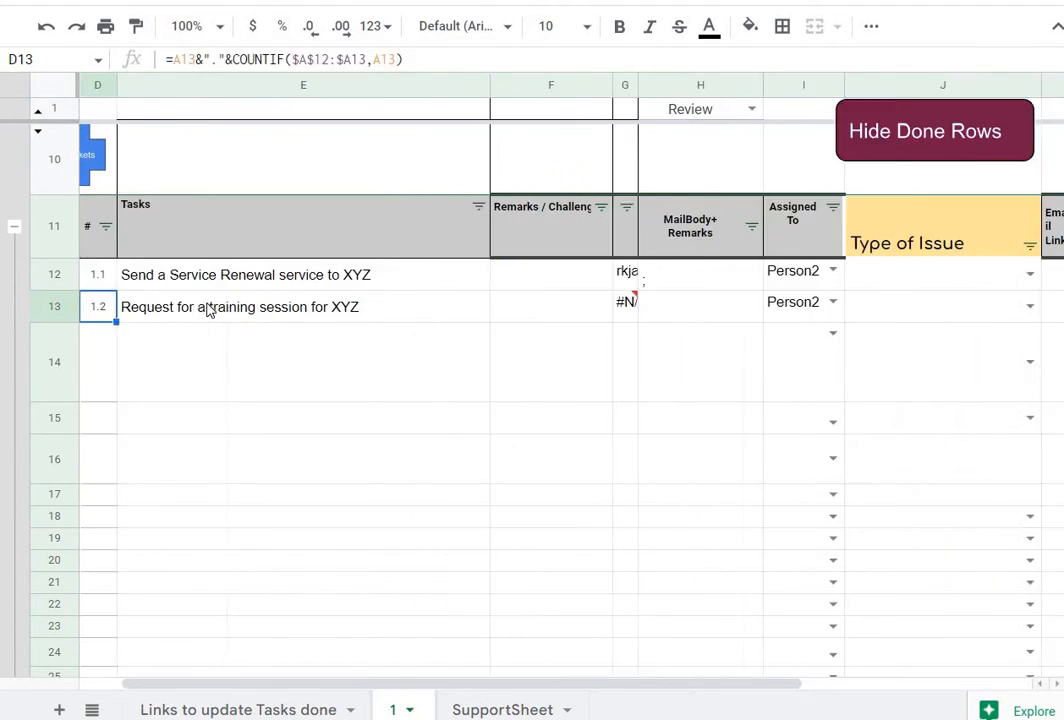
pyautogui.press('Right')
pyautogui.press('Right')
pyautogui.press('Right')
pyautogui.press('Right')
pyautogui.press('Right')
pyautogui.press('Right')
pyautogui.press('Right')
pyautogui.press('Right')
pyautogui.press('Right')
pyautogui.press('Right')
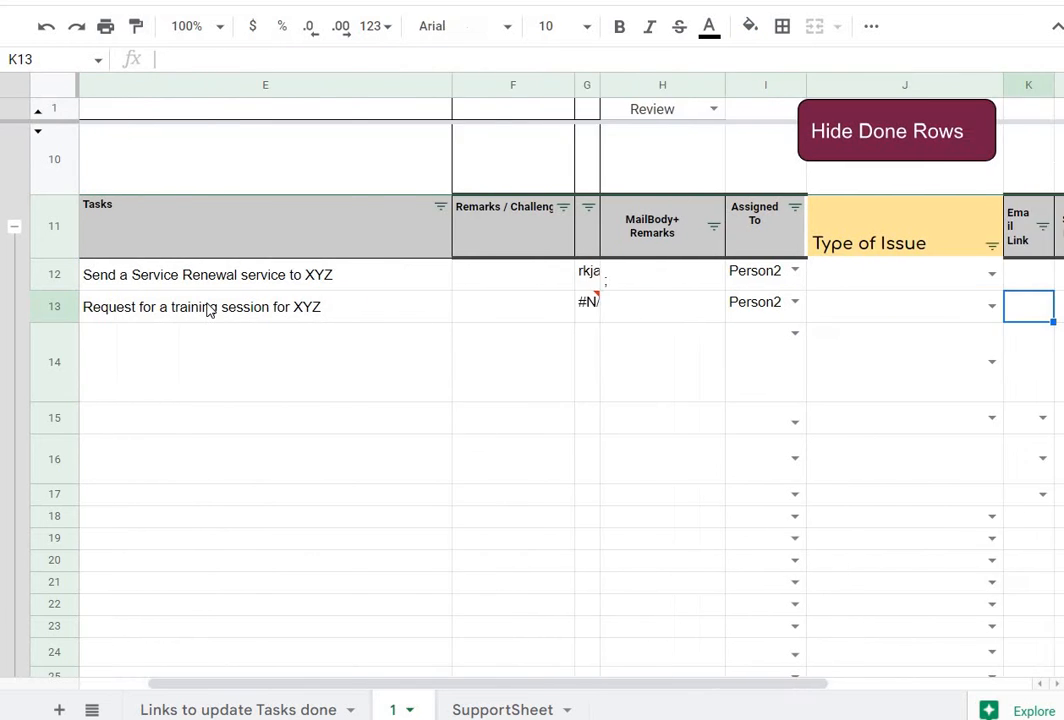
pyautogui.press('Left')
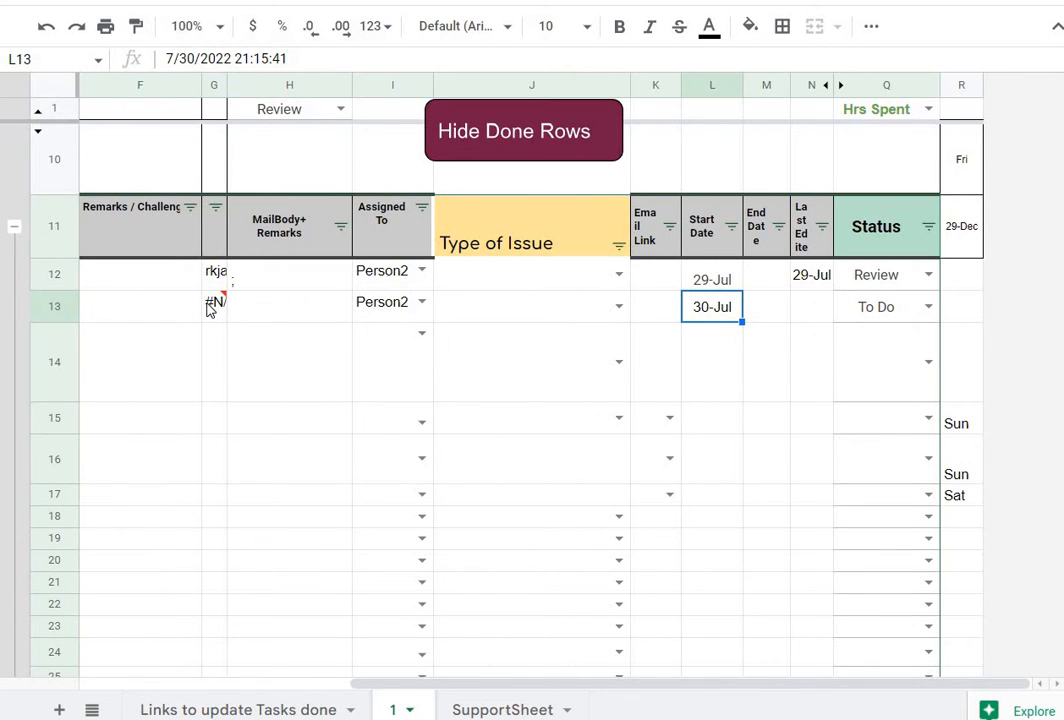
pyautogui.press('Left')
pyautogui.press('Left')
pyautogui.press('Left')
pyautogui.press('Left')
pyautogui.press('Left')
pyautogui.press('Left')
pyautogui.press('Left')
pyautogui.press('Left')
pyautogui.press('Left')
pyautogui.press('Right')
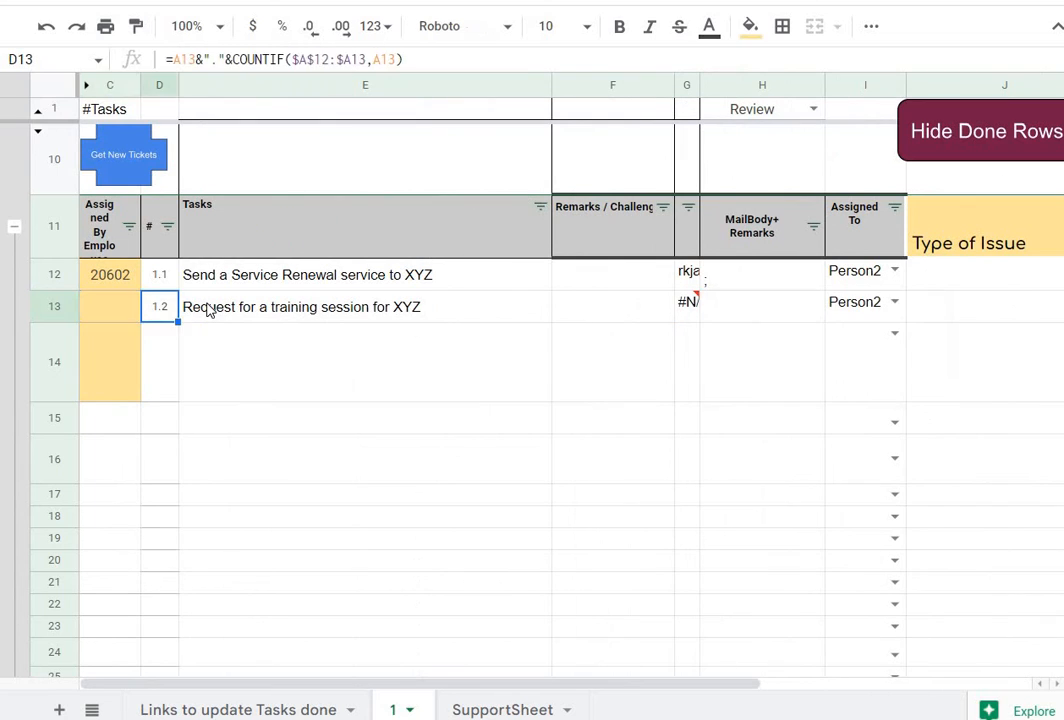
# Enter the assigning employee's ID for the training session task in row 13 and check the lookup formula in G13
pyautogui.press('Left')
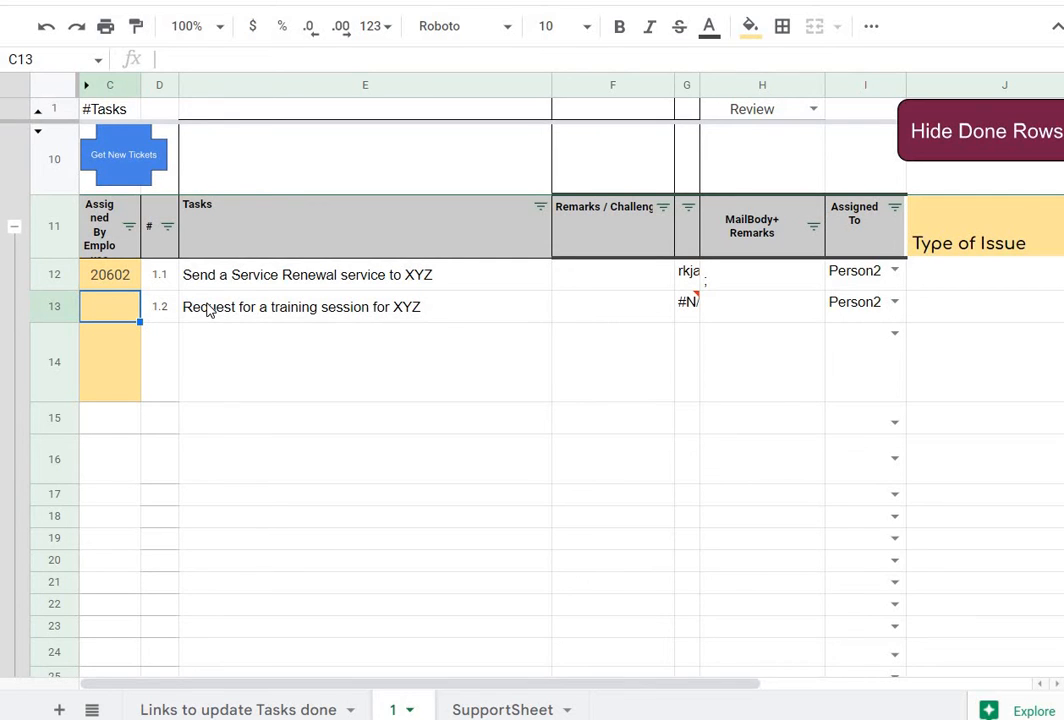
pyautogui.write('20702')
pyautogui.press('Return')
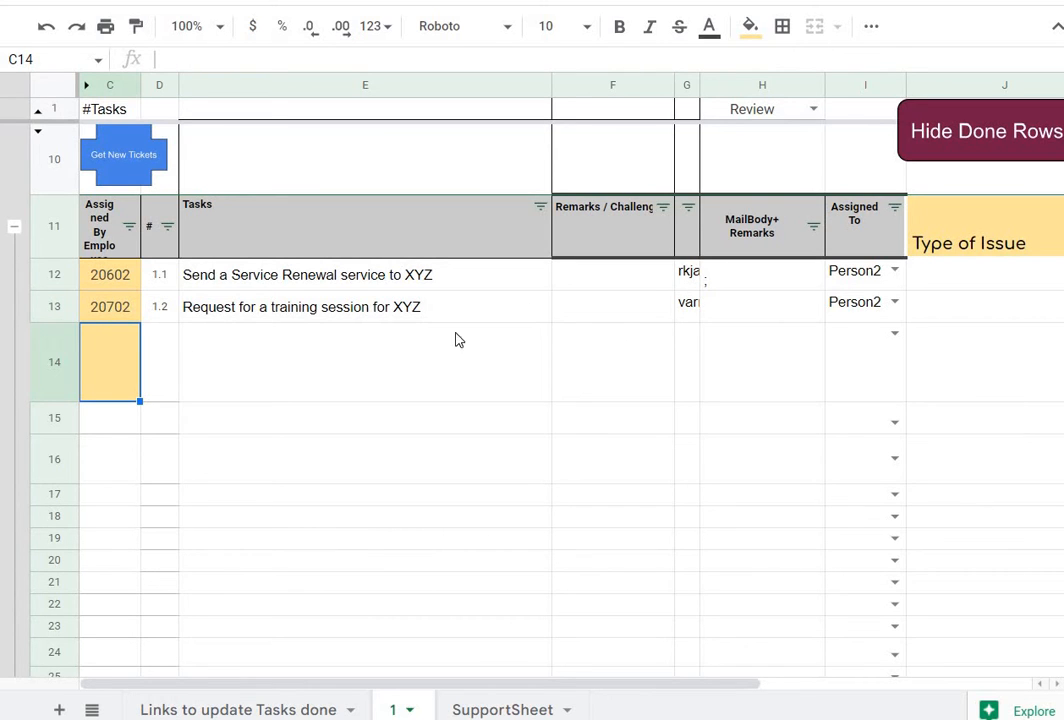
pyautogui.click(687, 303)
pyautogui.click(441, 378)
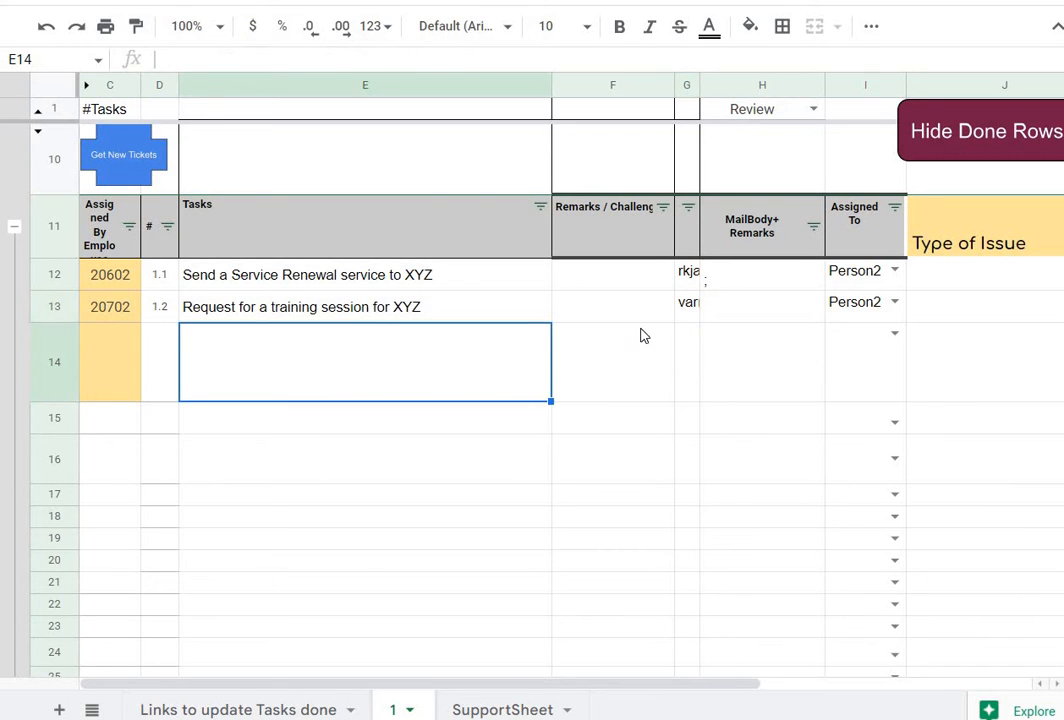
pyautogui.click(689, 310)
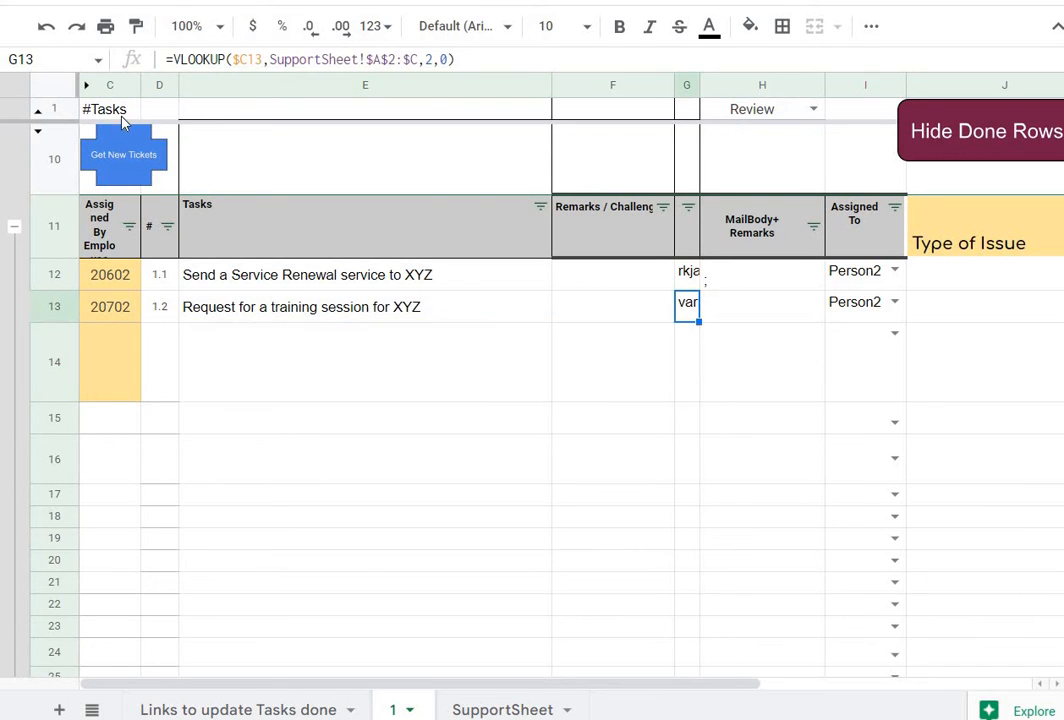
pyautogui.click(347, 425)
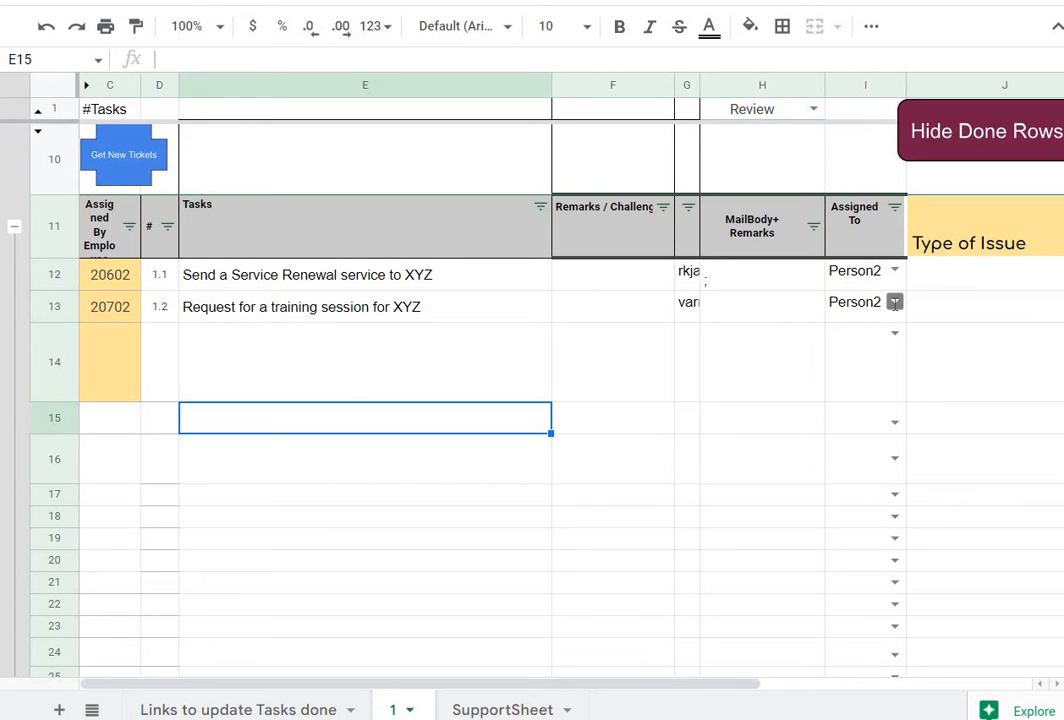
# Assign the training session task in row 13 to Person3
pyautogui.click(895, 302)
pyautogui.click(868, 400)
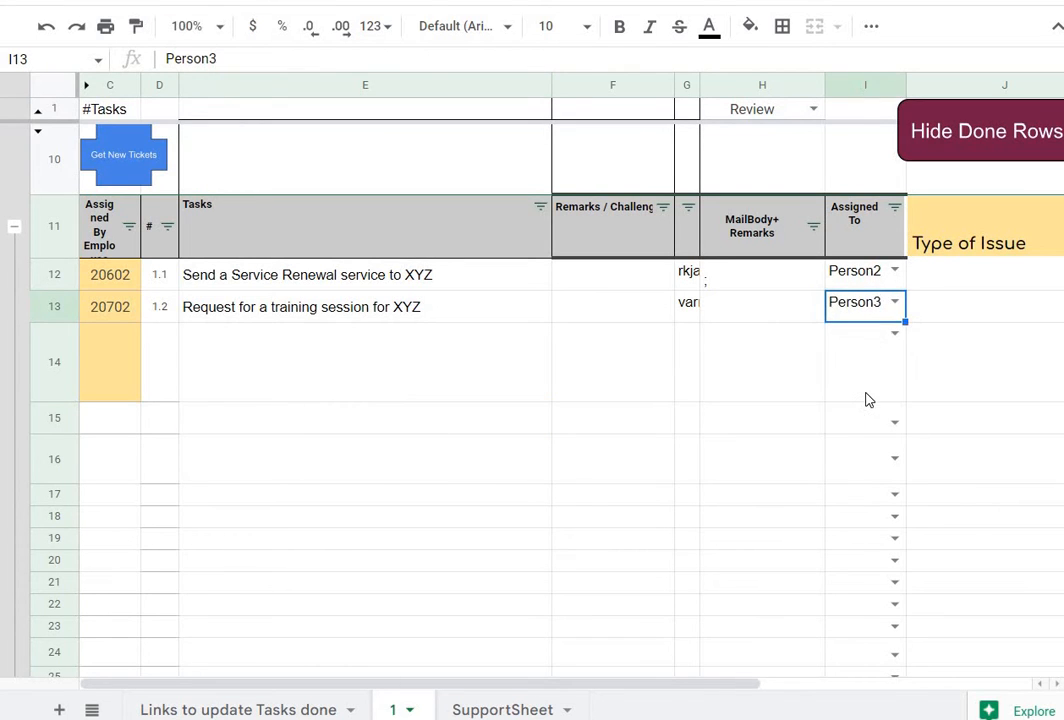
pyautogui.click(266, 368)
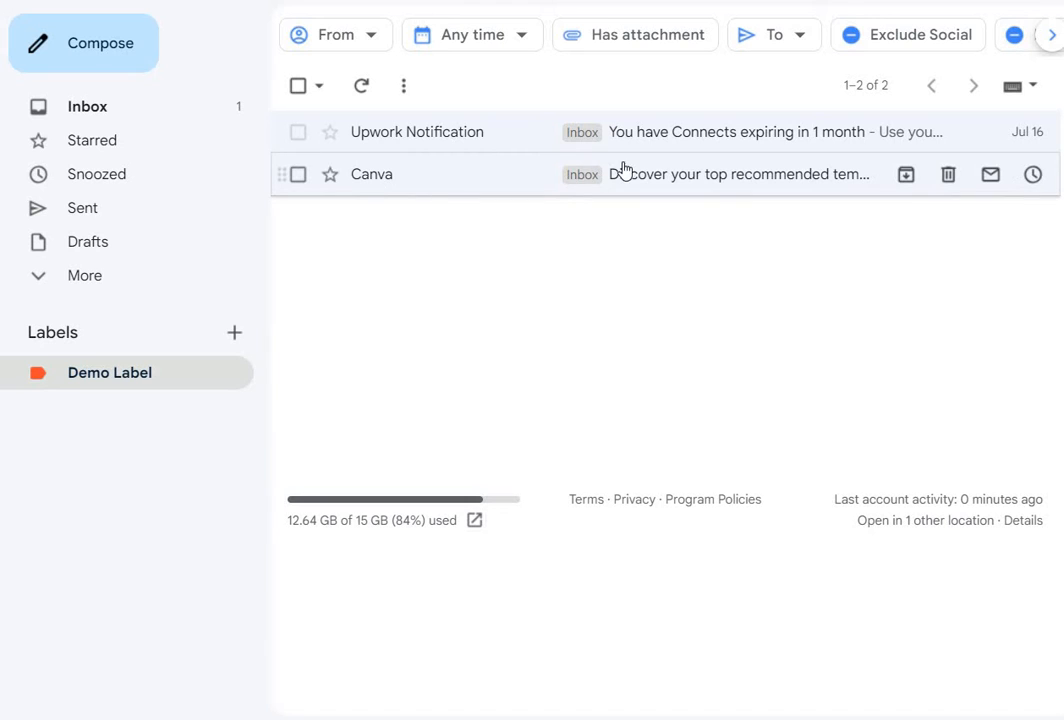
# Switch to Gmail and view the Upwork "You have Connects expiring in 1 month" email filed under Demo Label
pyautogui.click(709, 142)
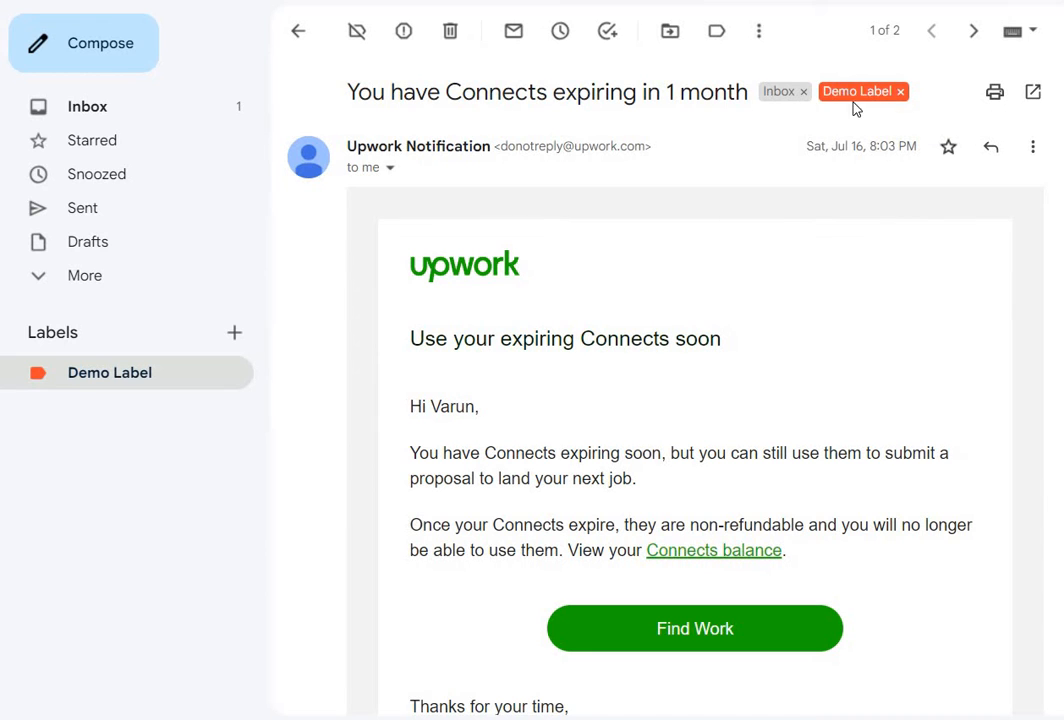
pyautogui.click(300, 33)
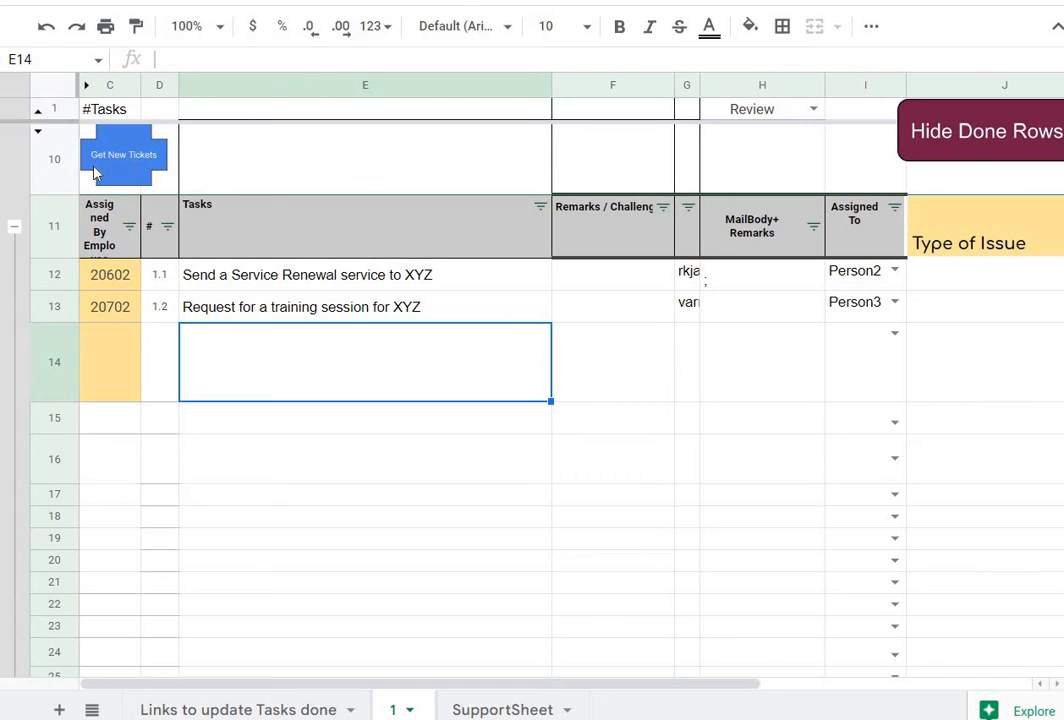
# Switch back to the Google Sheets task sheet and import the labelled emails as new tickets
pyautogui.click(125, 173)
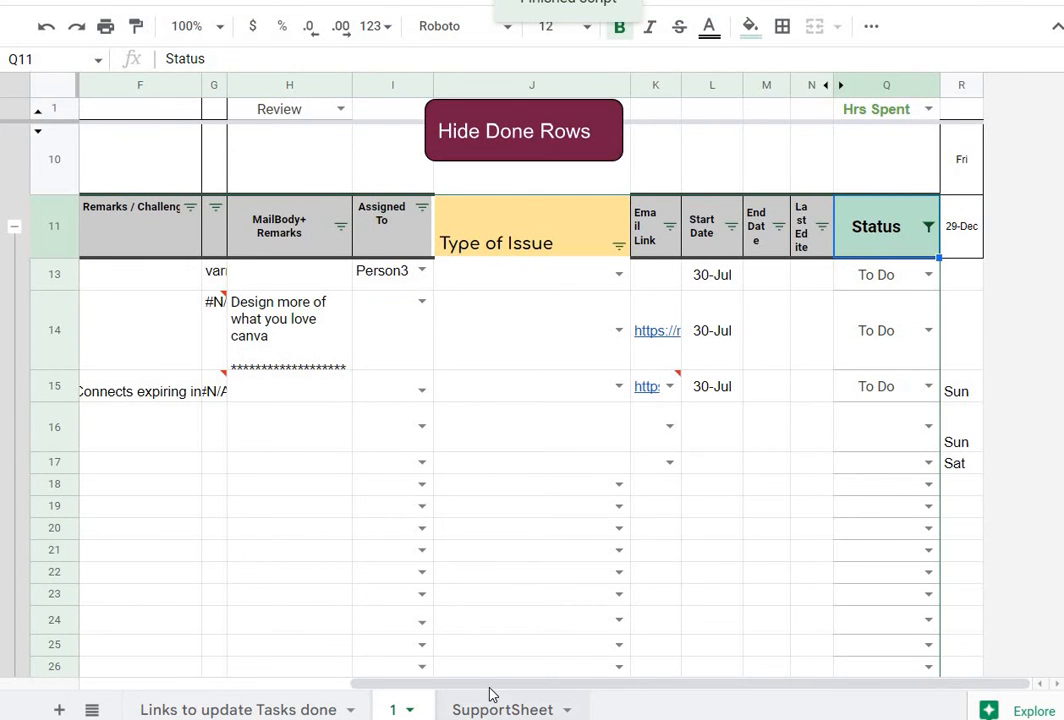
pyautogui.moveTo(487, 692); pyautogui.dragTo(226, 646)
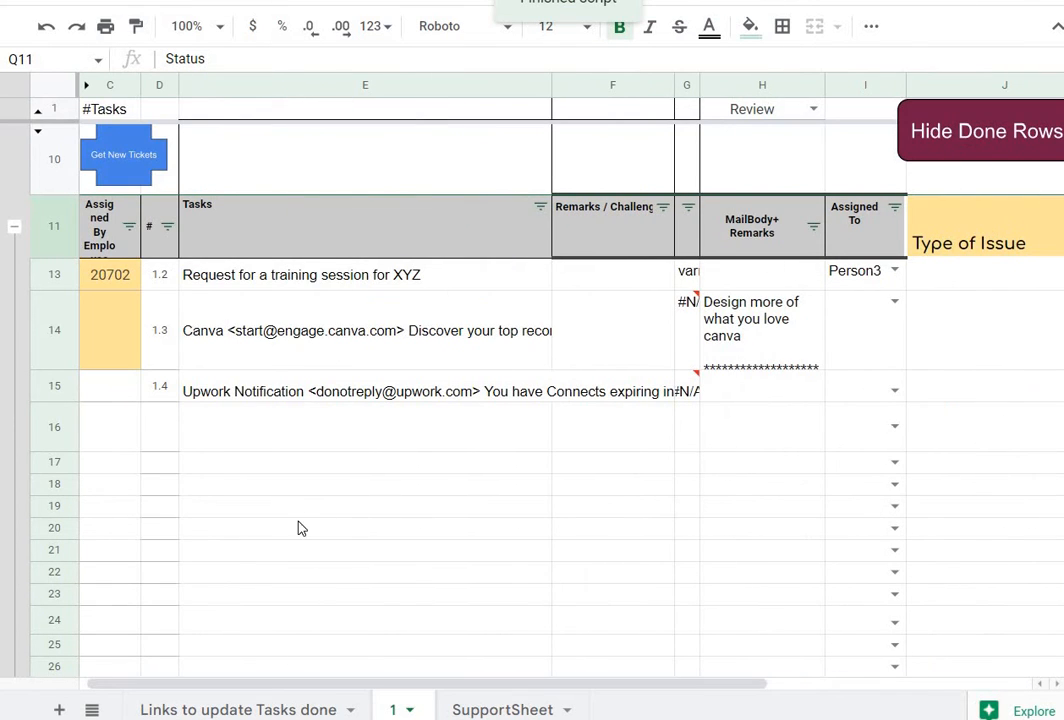
pyautogui.click(303, 510)
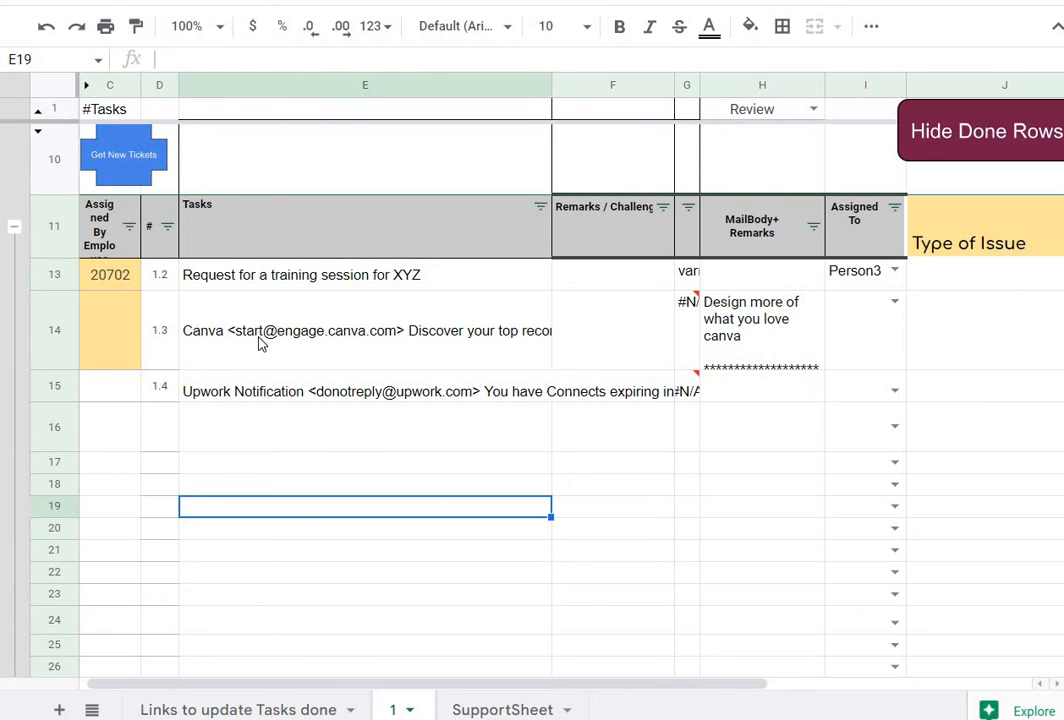
# Examine the task titles and mail bodies of the imported Canva and Upwork tickets in rows 14 and 15
pyautogui.click(255, 366)
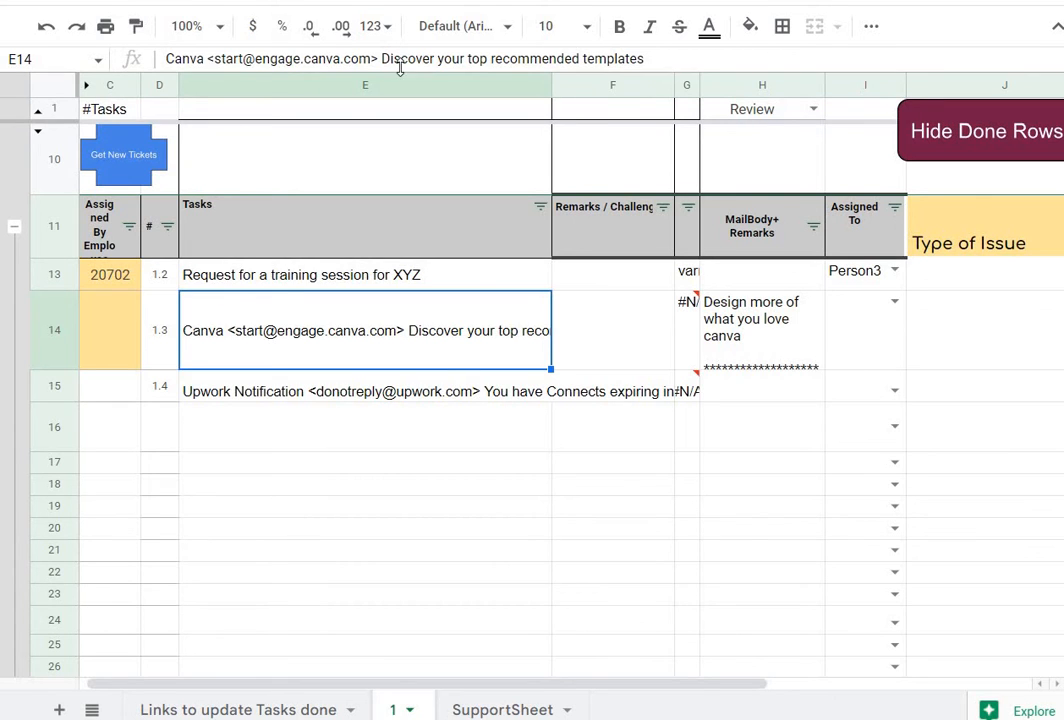
pyautogui.click(346, 395)
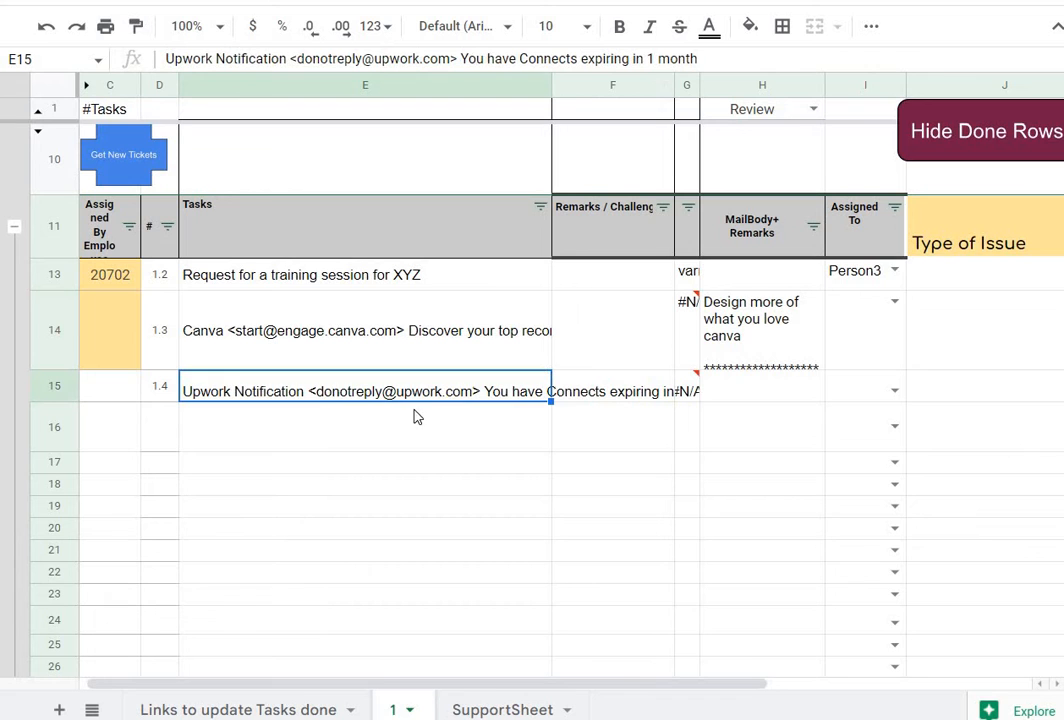
pyautogui.doubleClick(757, 347)
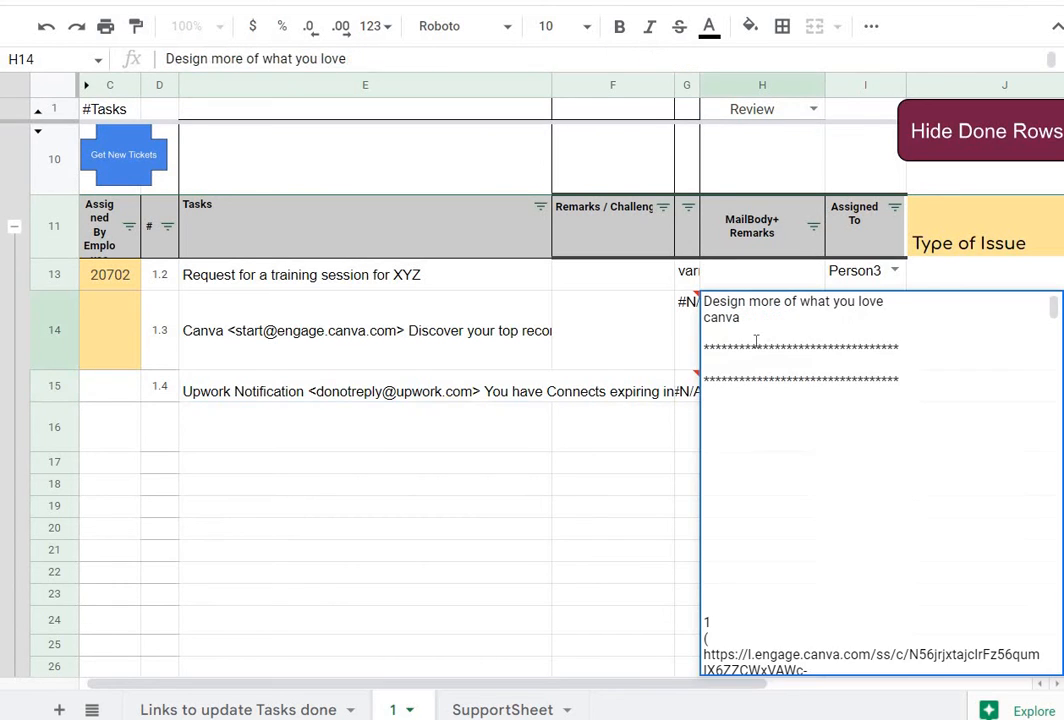
pyautogui.scroll(-3, 764, 420)
pyautogui.scroll(-12, 765, 425)
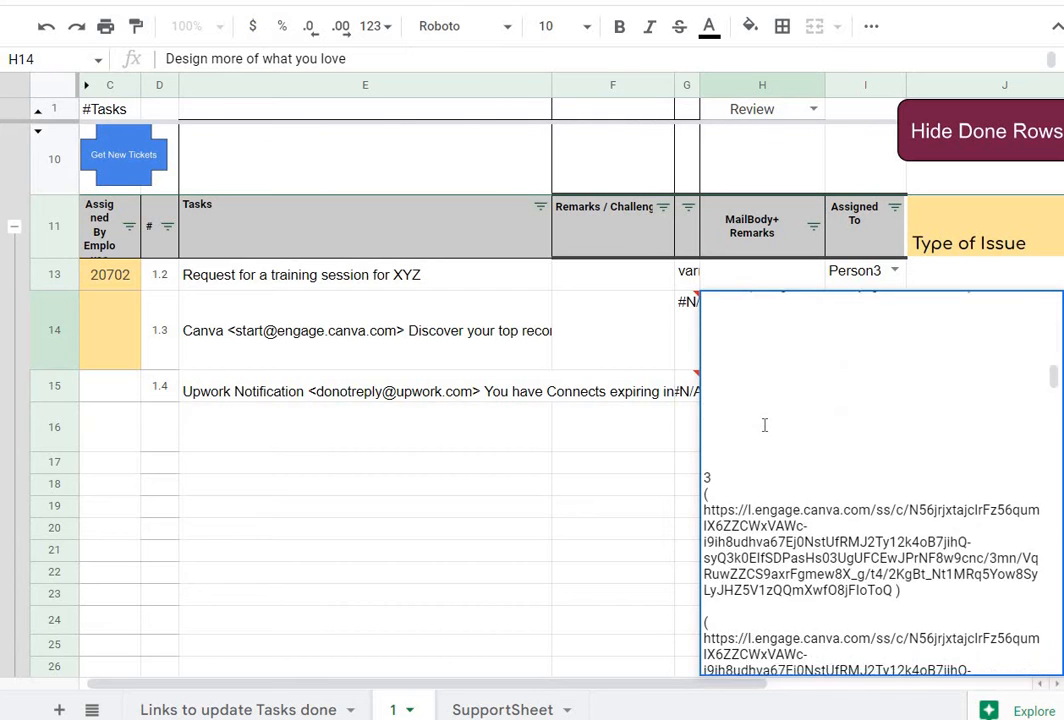
pyautogui.click(458, 528)
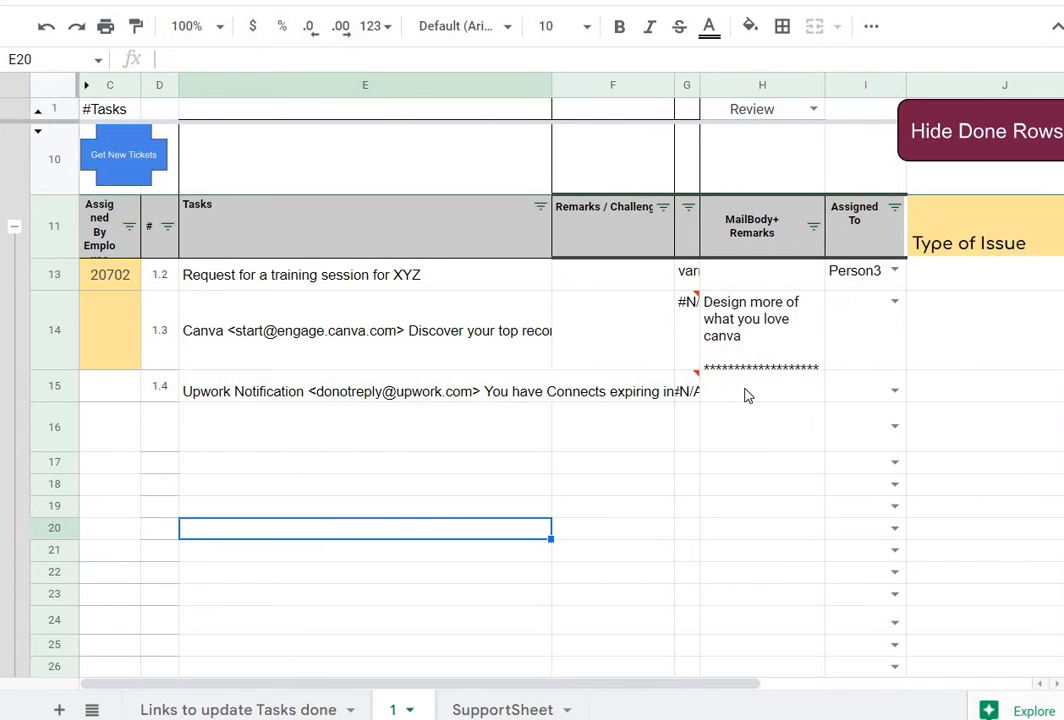
pyautogui.click(745, 395)
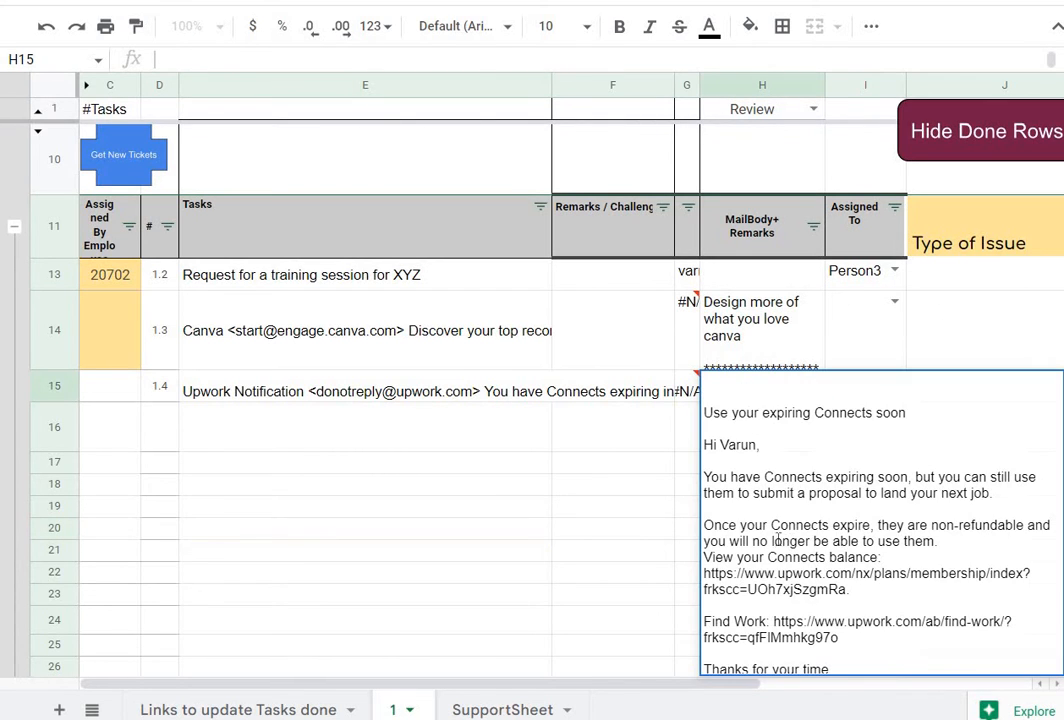
pyautogui.click(525, 532)
# Open the original Gmail message through the email link of the Upwork ticket in row 15
pyautogui.moveTo(501, 689); pyautogui.dragTo(620, 688)
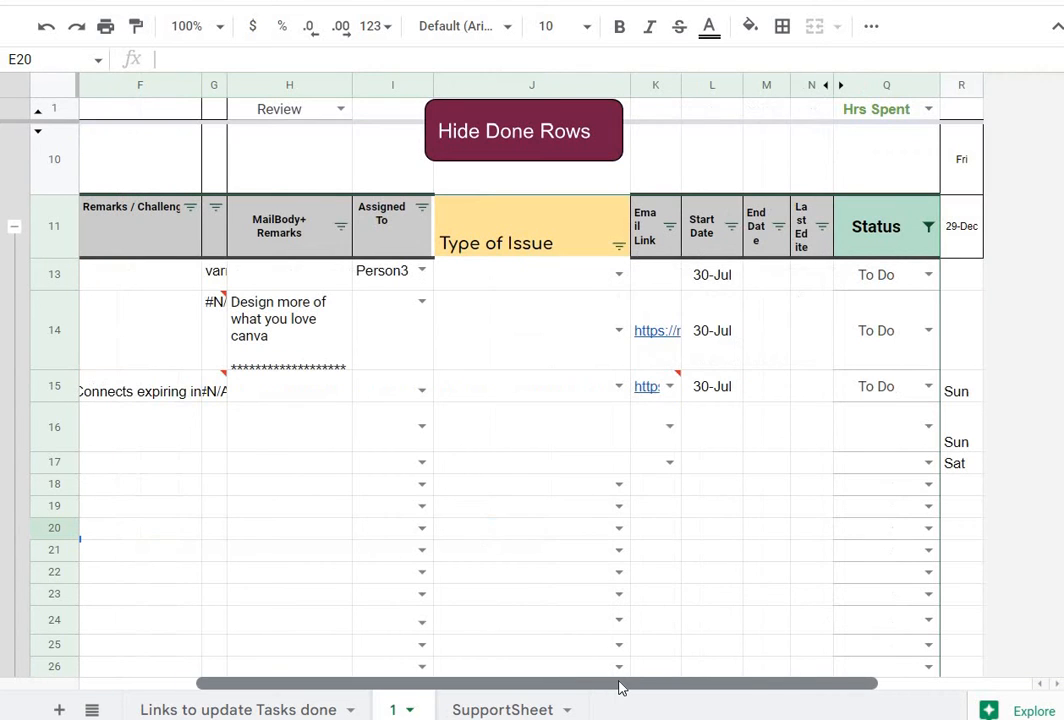
pyautogui.click(651, 393)
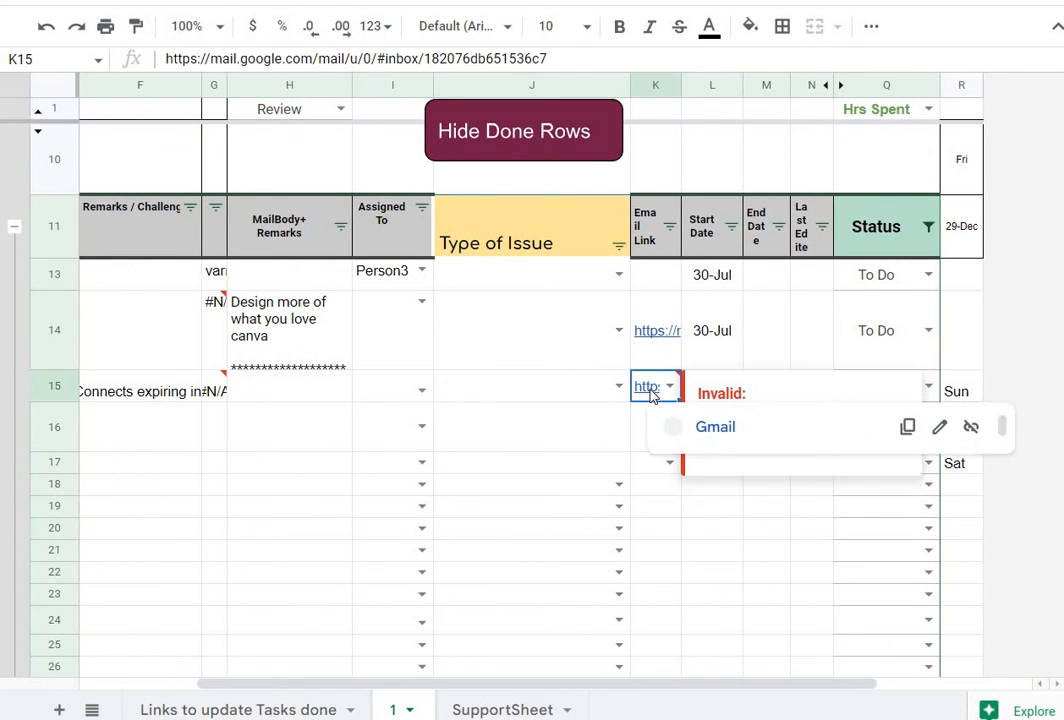
pyautogui.click(710, 428)
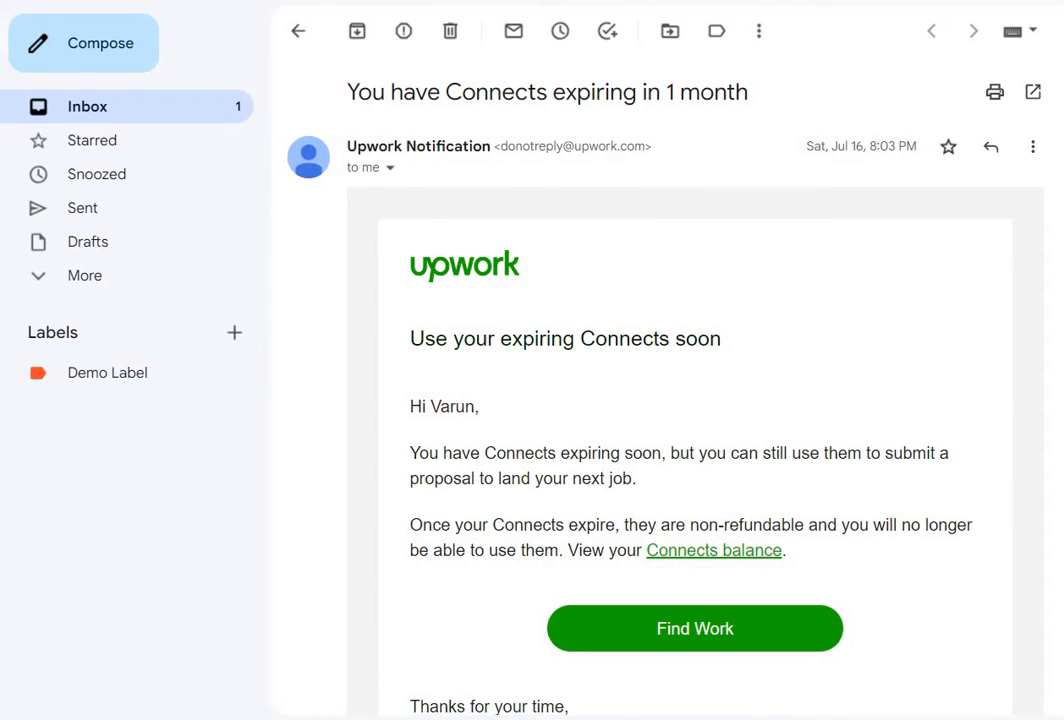
# Return to the task sheet and assign the Upwork ticket in row 15 to Person3 and the Canva ticket in row 14 to Person1
pyautogui.click(440, 2)
pyautogui.moveTo(580, 684); pyautogui.dragTo(376, 657)
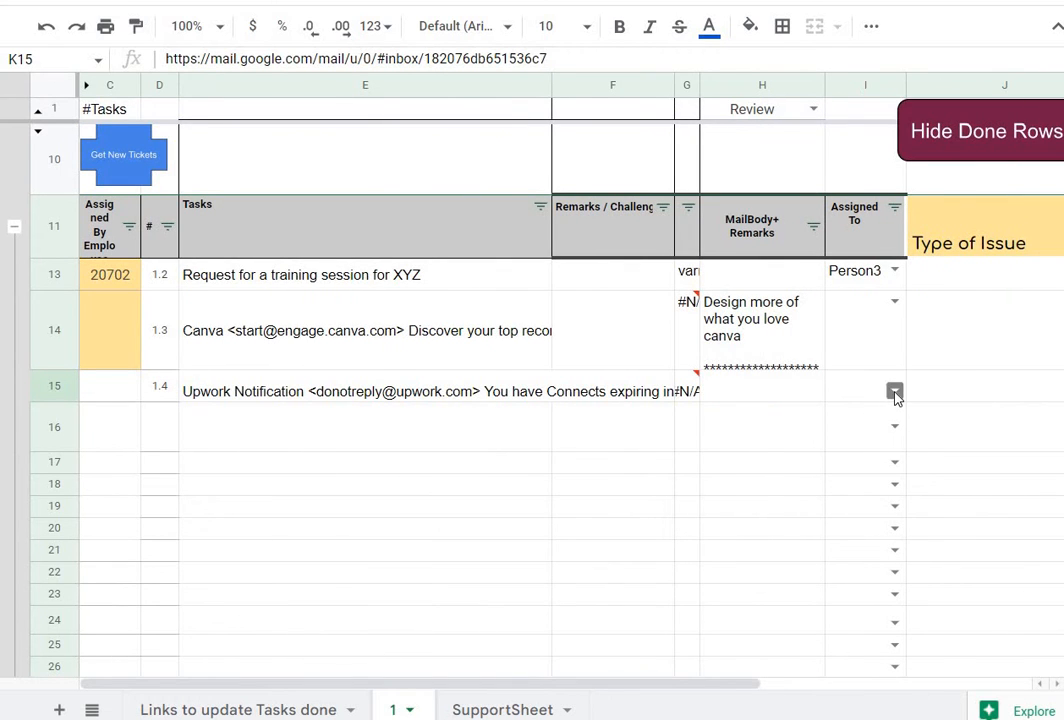
pyautogui.click(895, 393)
pyautogui.click(864, 472)
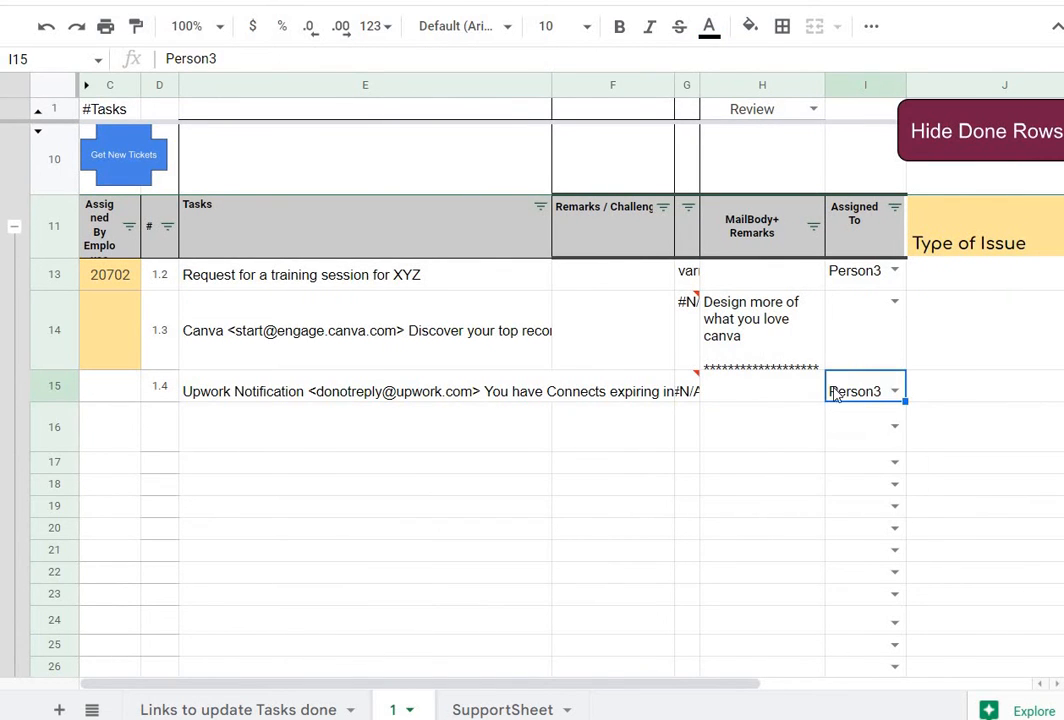
pyautogui.click(895, 301)
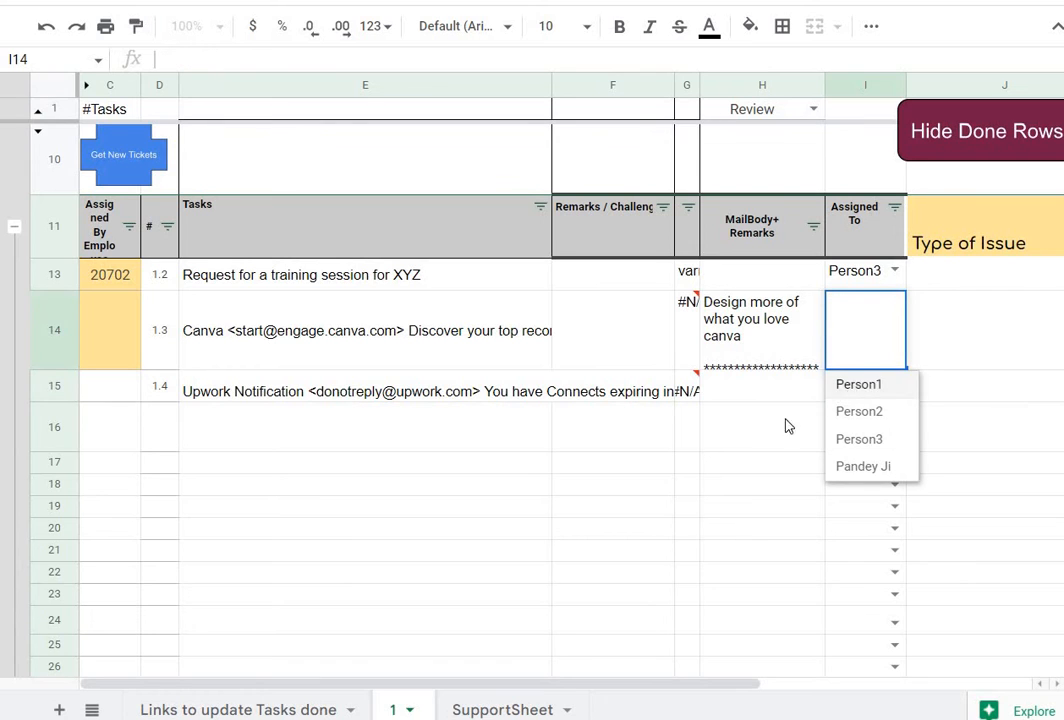
pyautogui.press('Return')
pyautogui.click(636, 490)
# Enter the assigning employees' ID numbers for the Canva and Upwork tickets in rows 14 and 15, and check the name lookups in column G
pyautogui.click(122, 366)
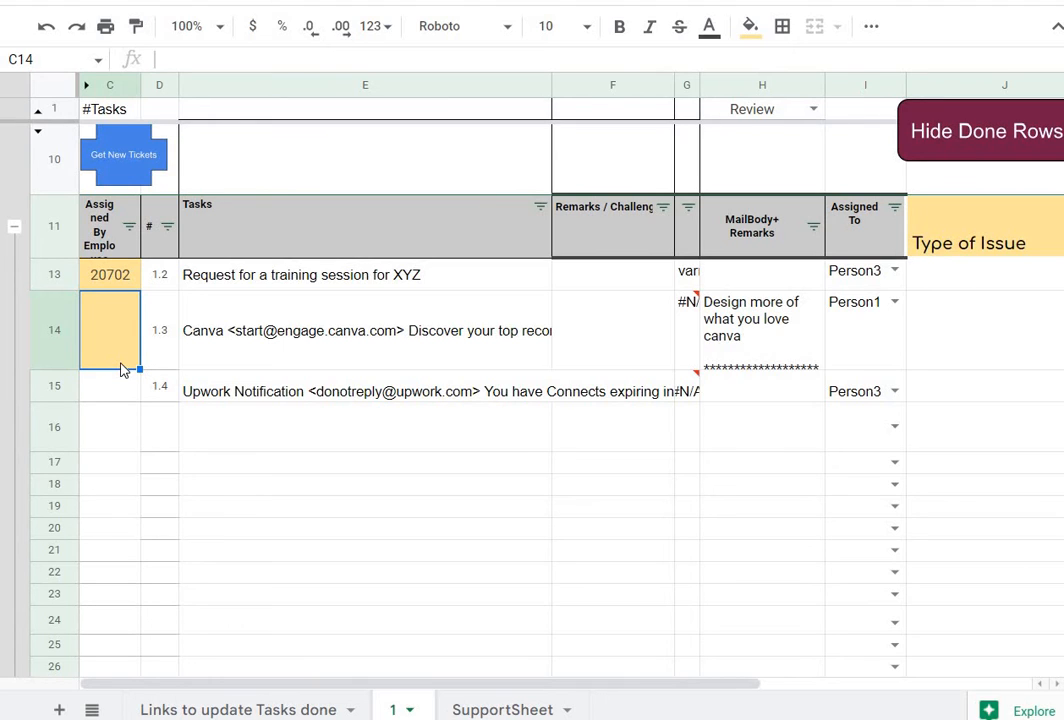
pyautogui.click(750, 350)
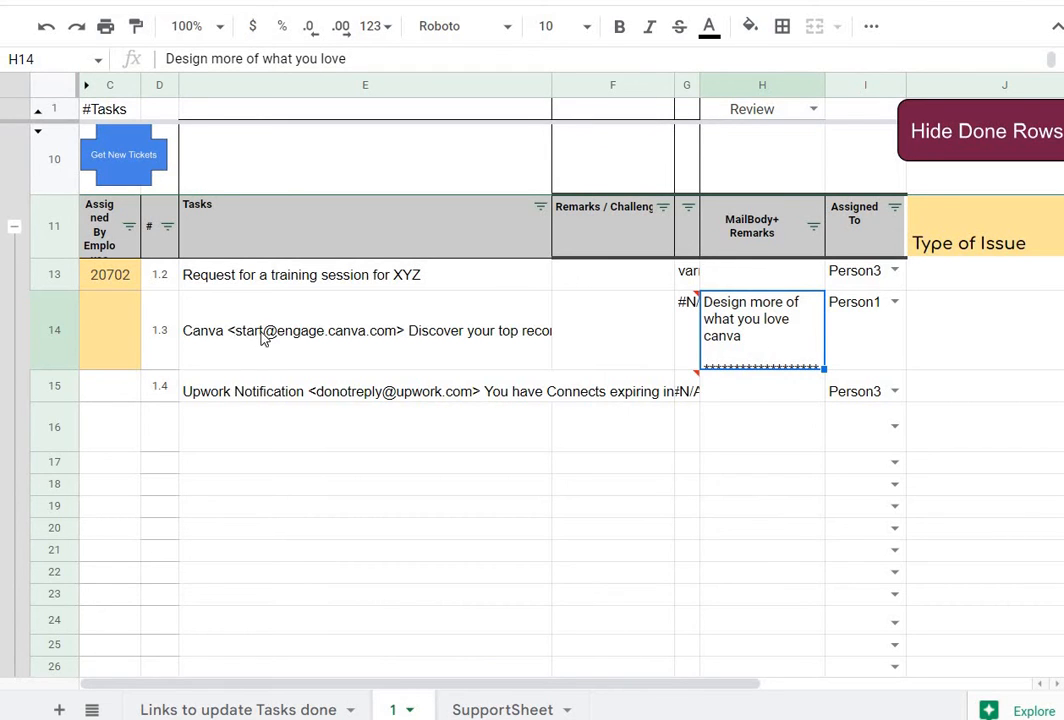
pyautogui.click(112, 341)
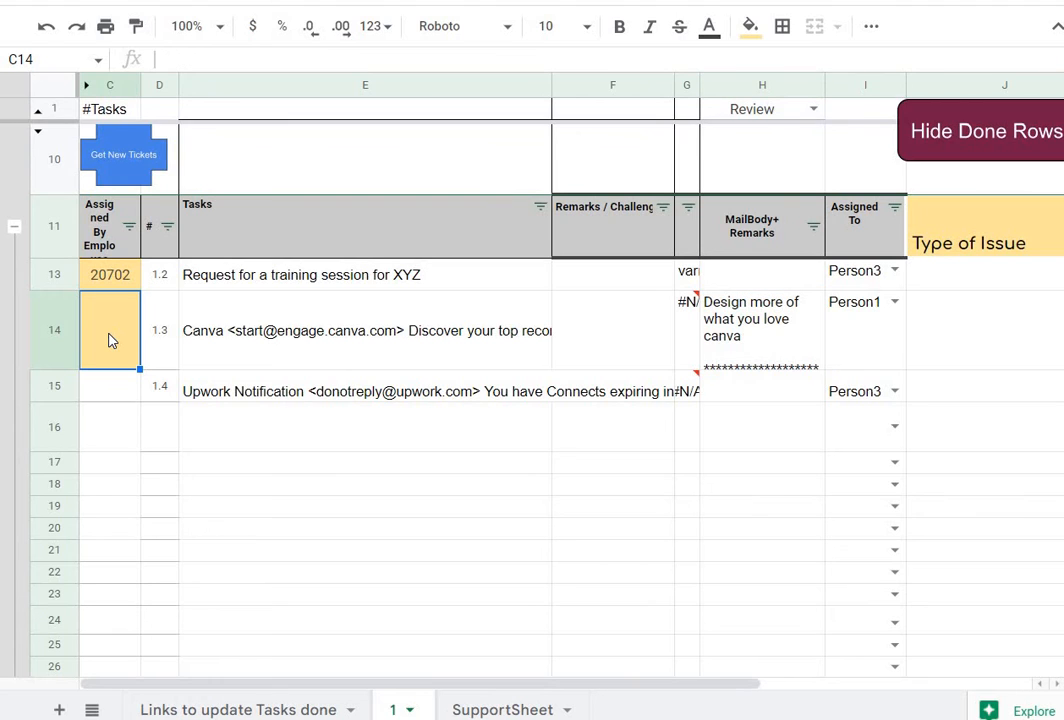
pyautogui.write('20')
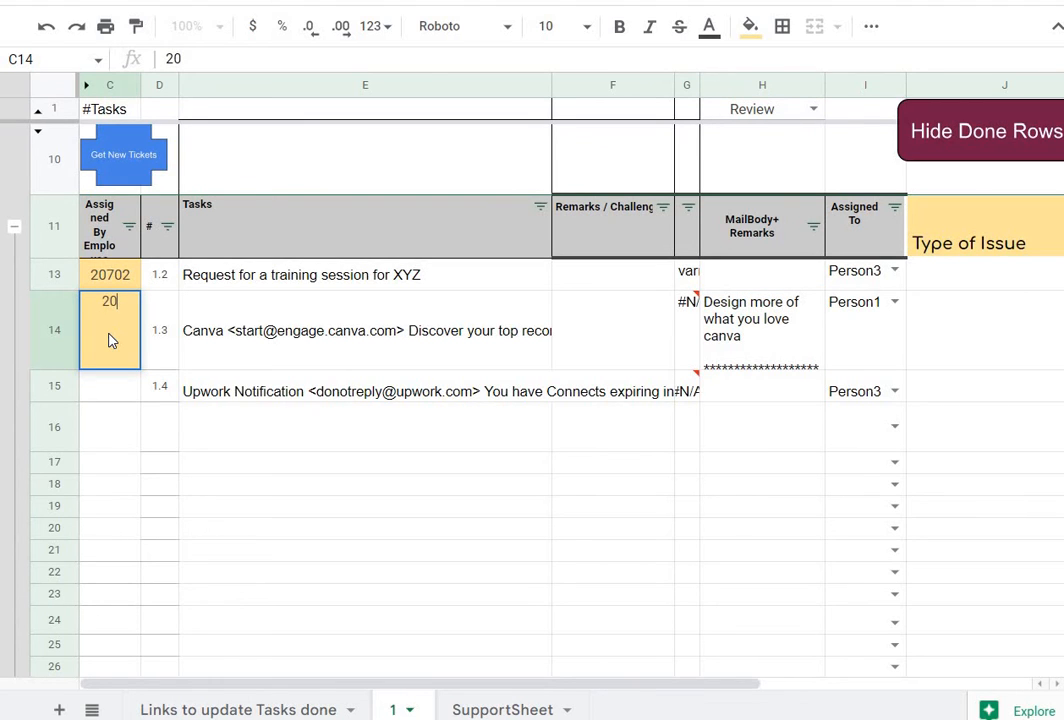
pyautogui.write('604')
pyautogui.press('Return')
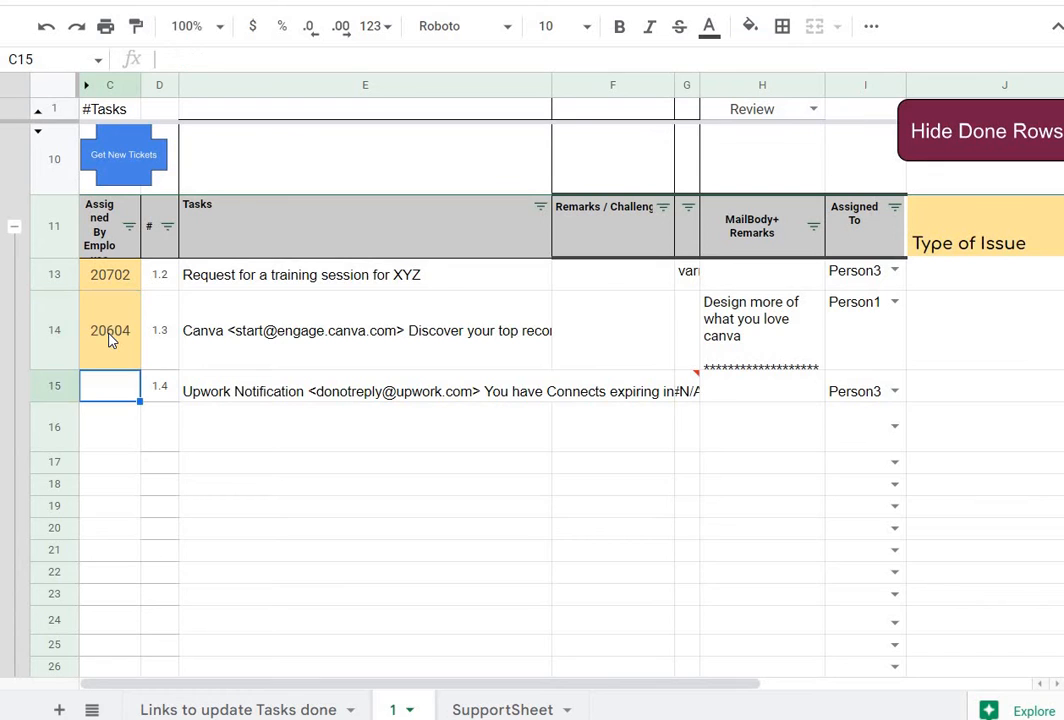
pyautogui.write('217')
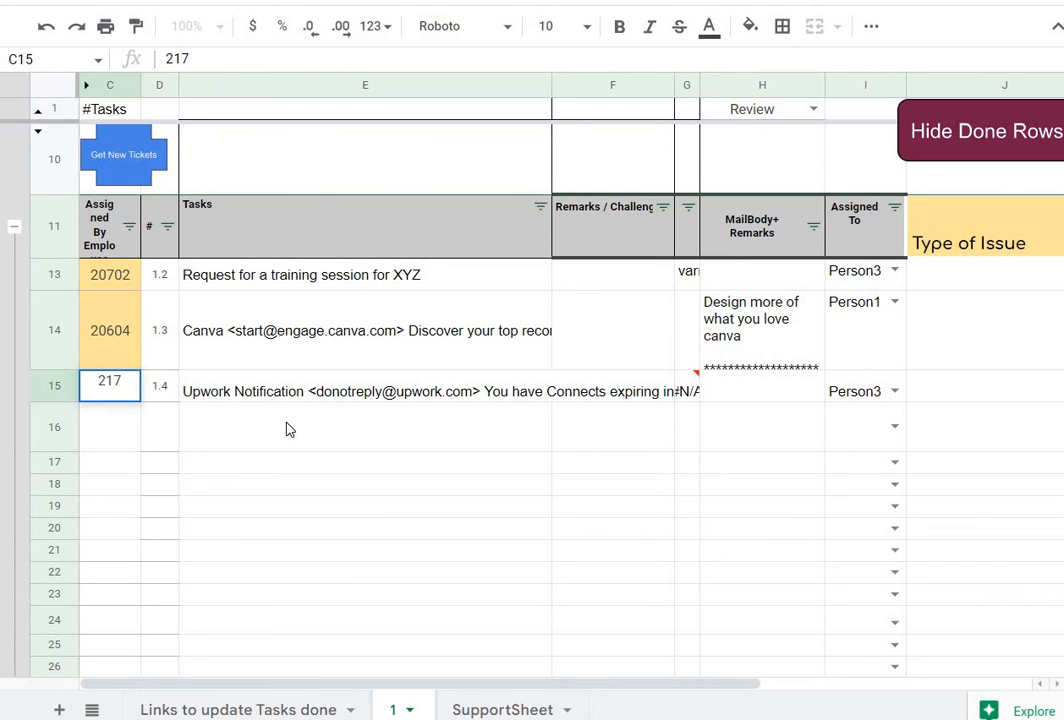
pyautogui.write('02')
pyautogui.press('Return')
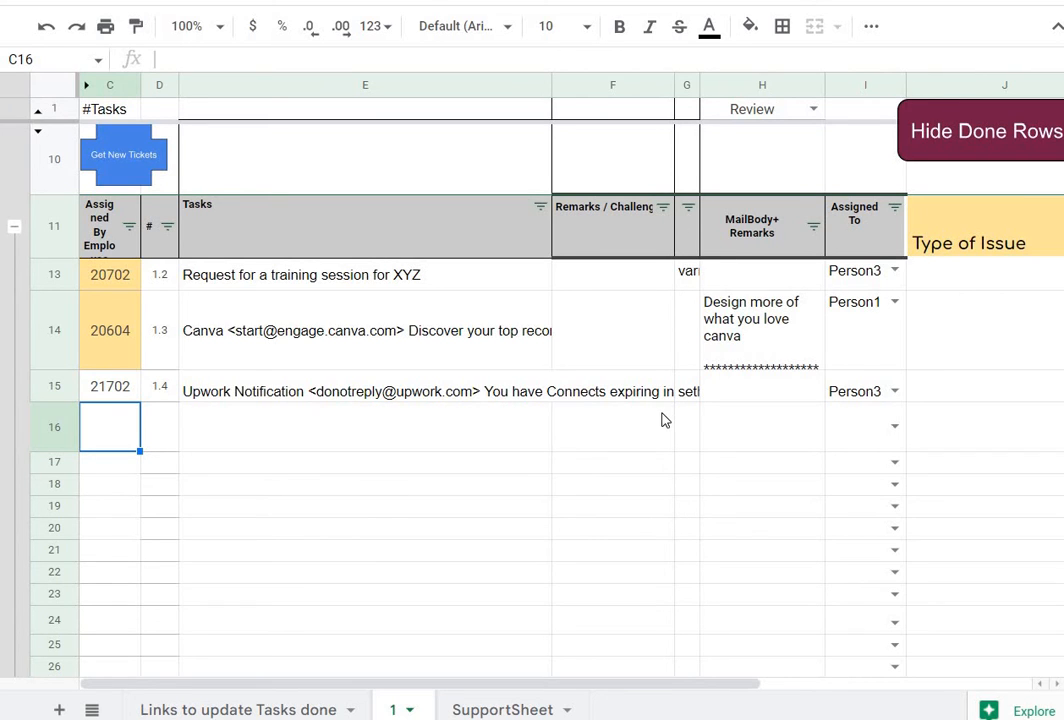
pyautogui.click(686, 378)
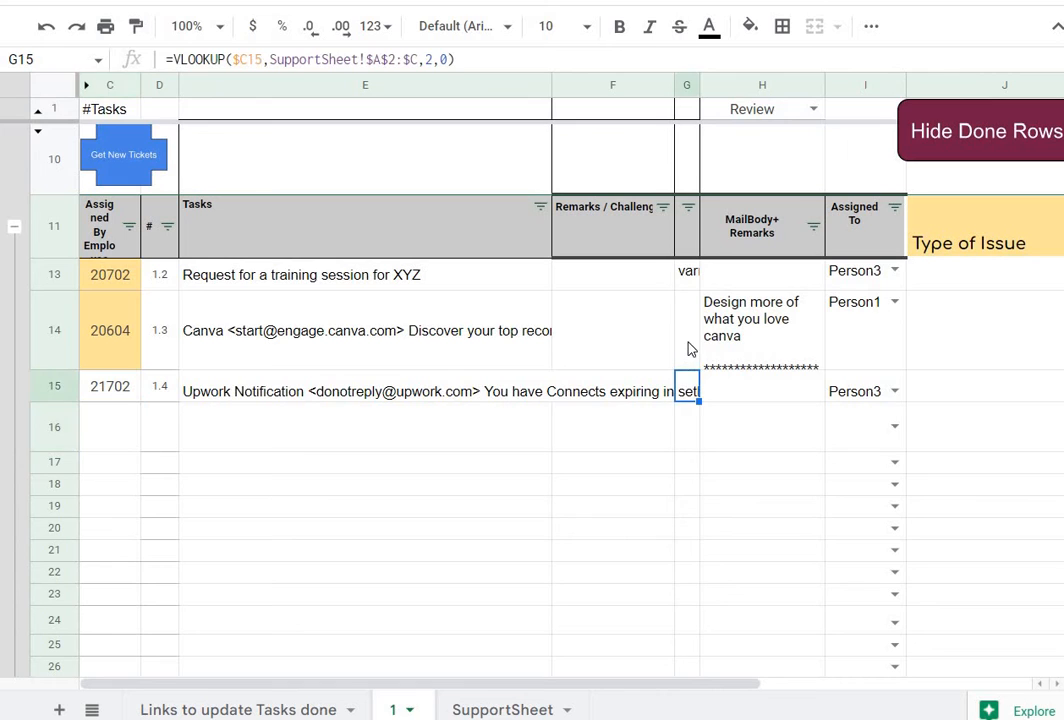
pyautogui.click(688, 300)
pyautogui.press('Up')
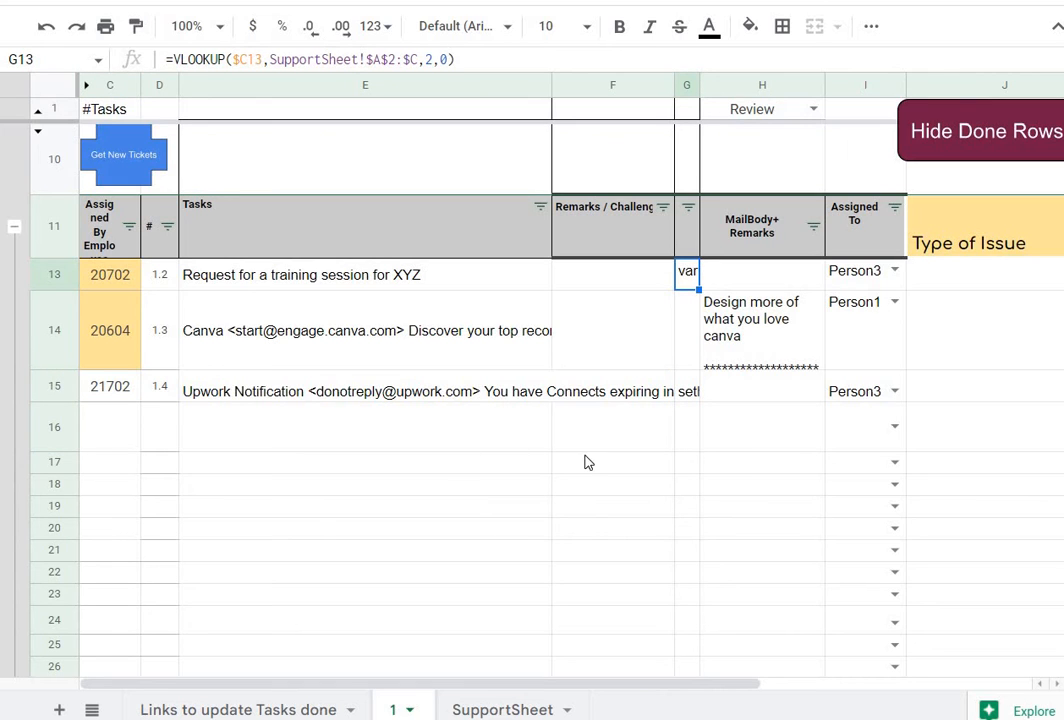
pyautogui.click(309, 514)
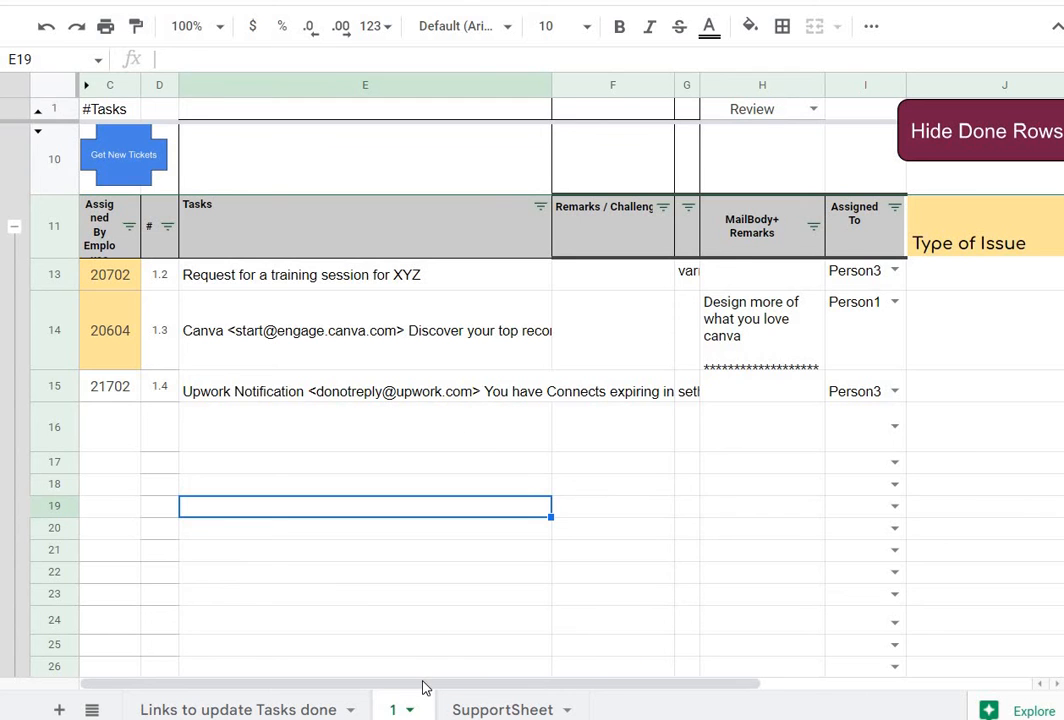
# Set the type of issue to Service Renewal in row 15, New Lead in row 14 and General Visit in row 13
pyautogui.moveTo(501, 686); pyautogui.dragTo(532, 686)
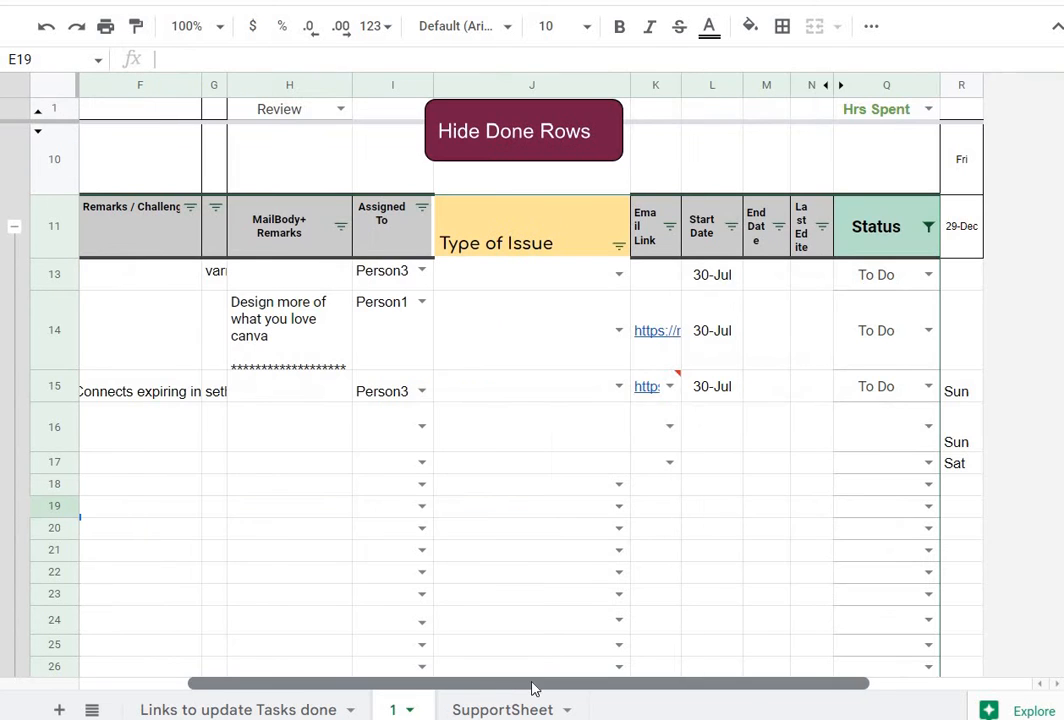
pyautogui.click(619, 387)
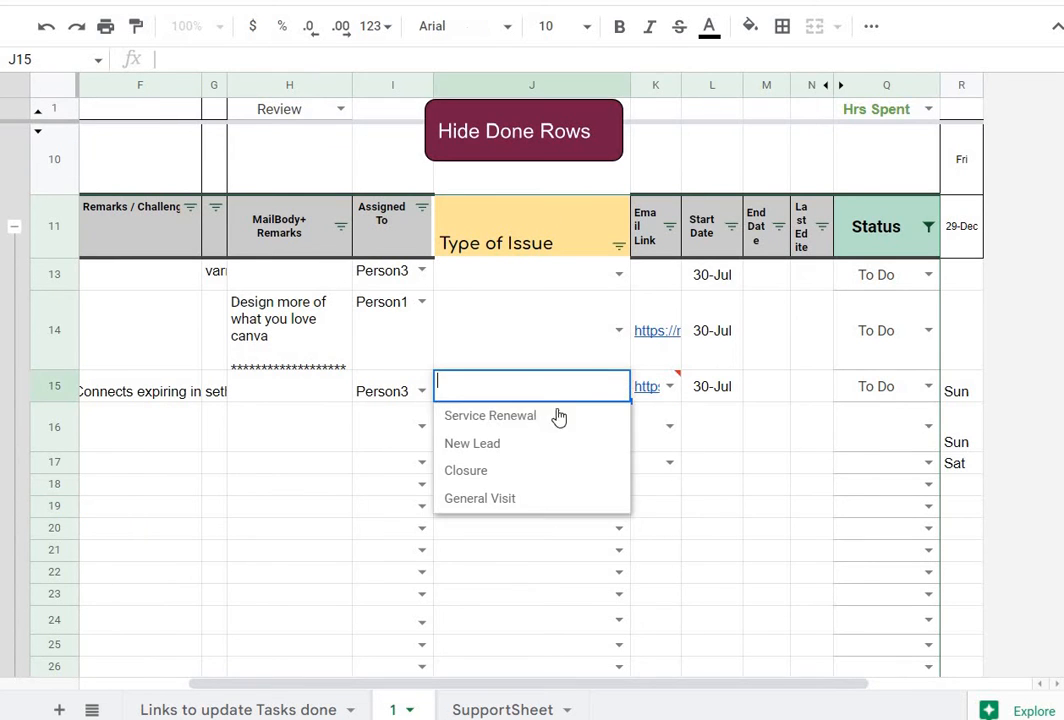
pyautogui.click(507, 424)
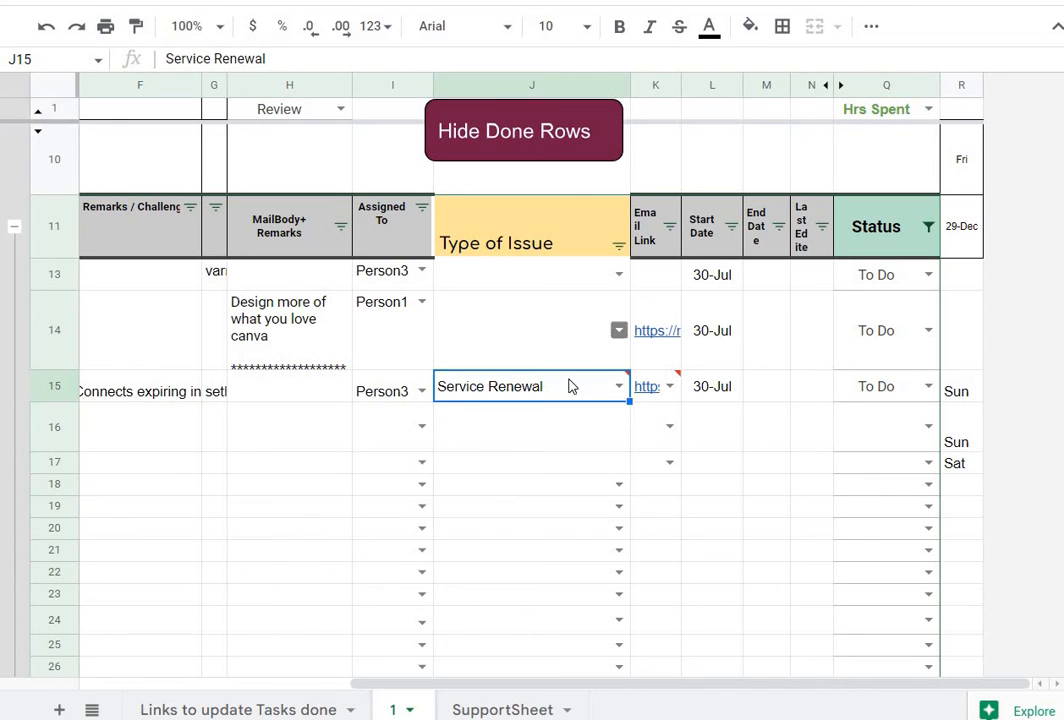
pyautogui.click(560, 328)
pyautogui.click(472, 411)
pyautogui.press('Up')
pyautogui.press('Return')
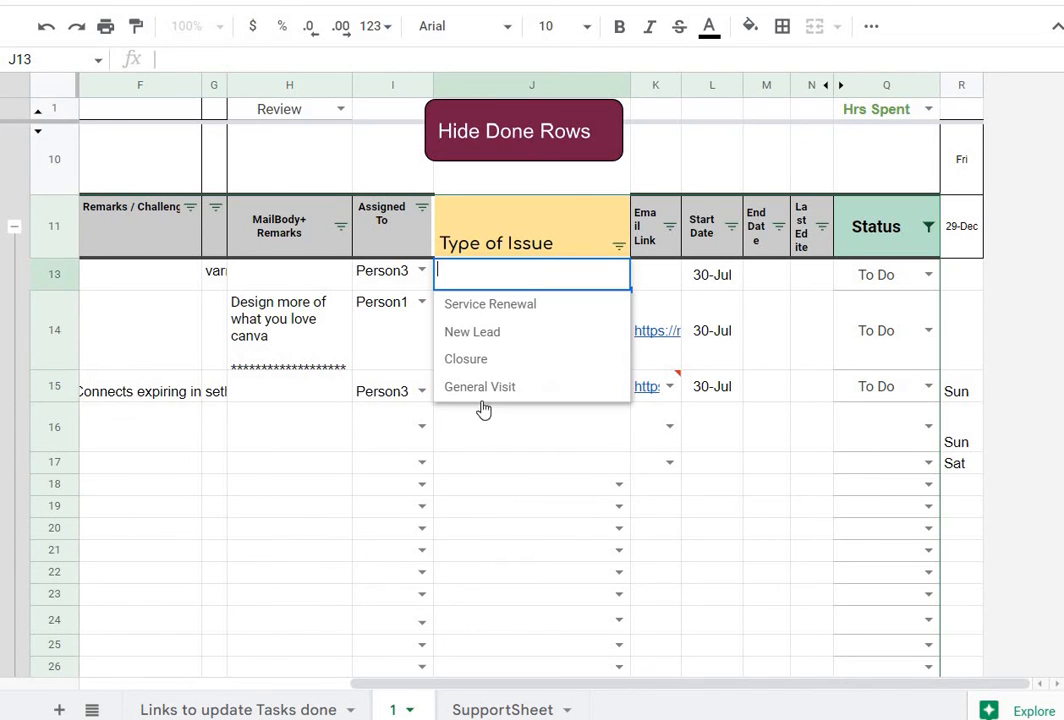
pyautogui.click(483, 391)
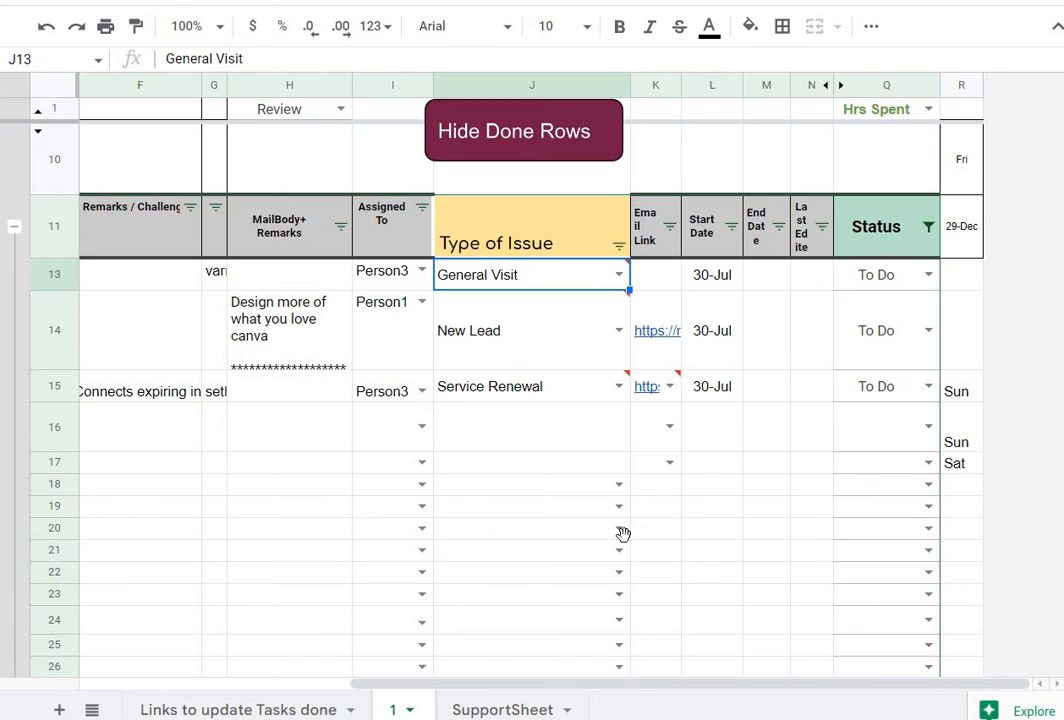
pyautogui.click(600, 549)
# Set the status to Committee Approval Required in row 15, Assigned in row 14 and Ready for Roll Out in row 13
pyautogui.click(708, 392)
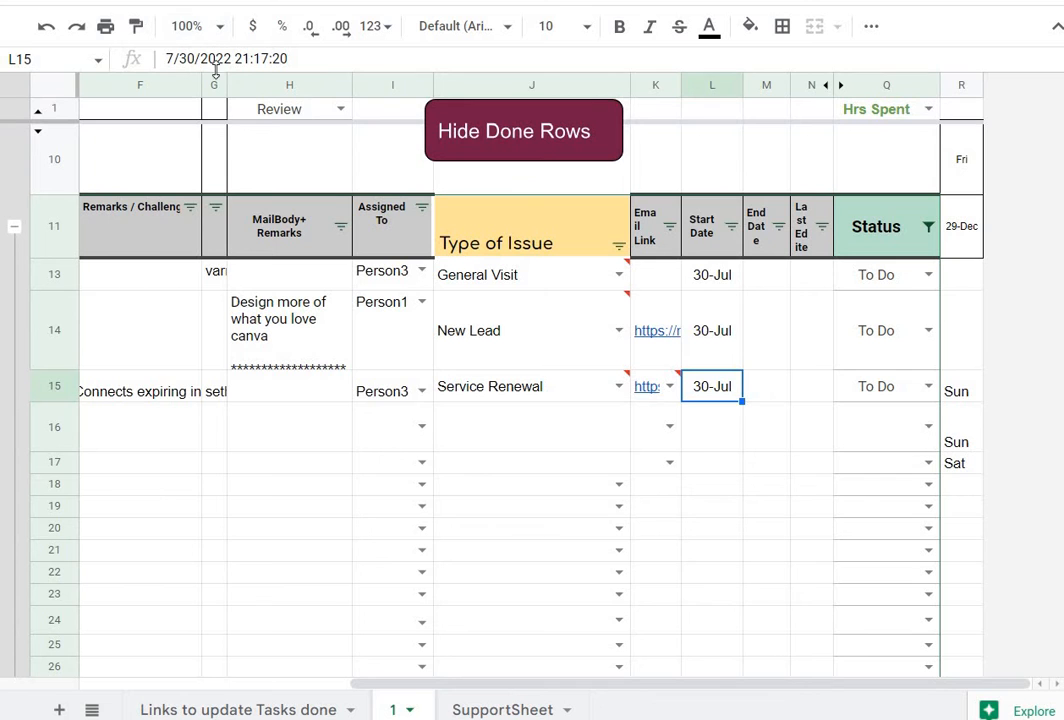
pyautogui.moveTo(525, 684); pyautogui.dragTo(204, 648)
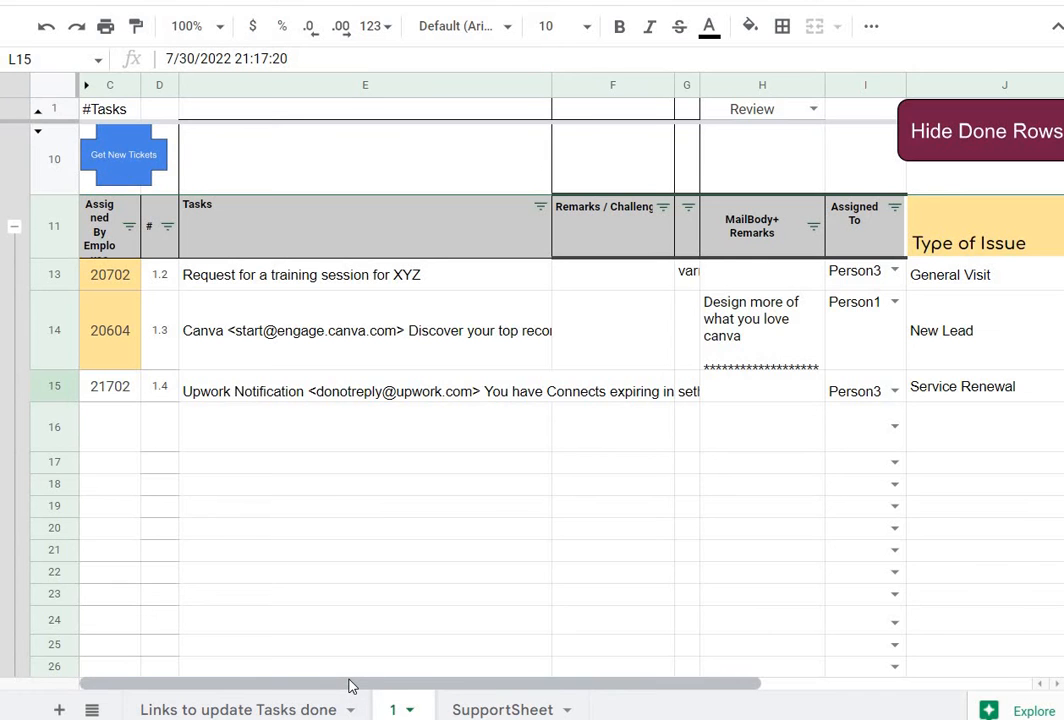
pyautogui.moveTo(349, 684); pyautogui.dragTo(653, 684)
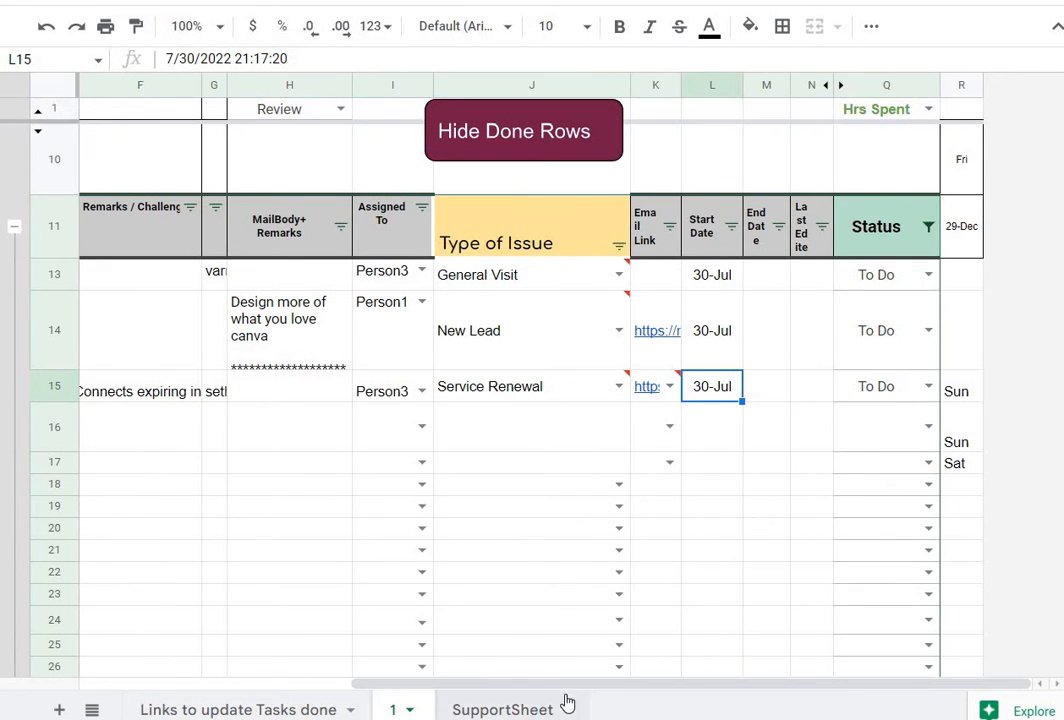
pyautogui.moveTo(563, 686); pyautogui.dragTo(197, 651)
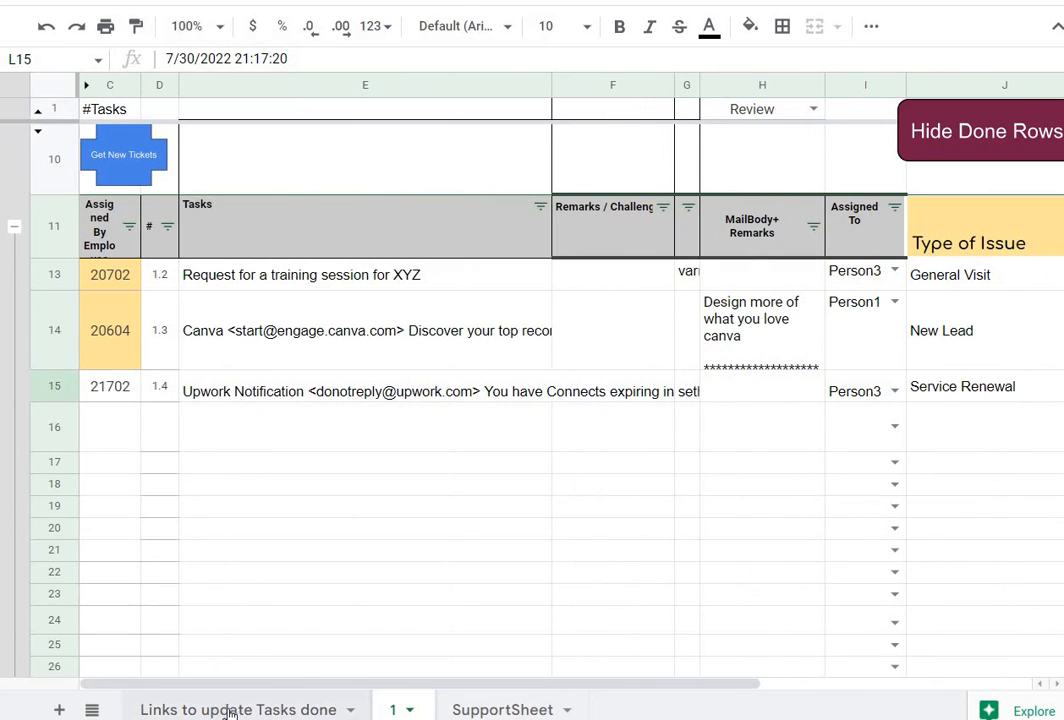
pyautogui.moveTo(307, 687); pyautogui.dragTo(511, 690)
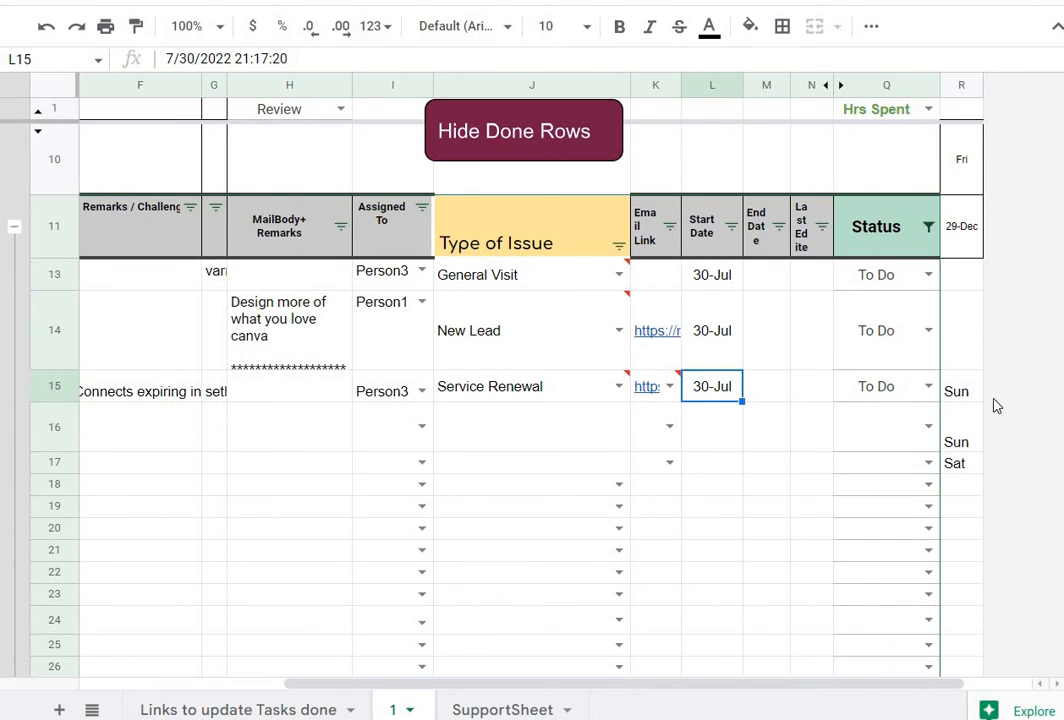
pyautogui.click(928, 386)
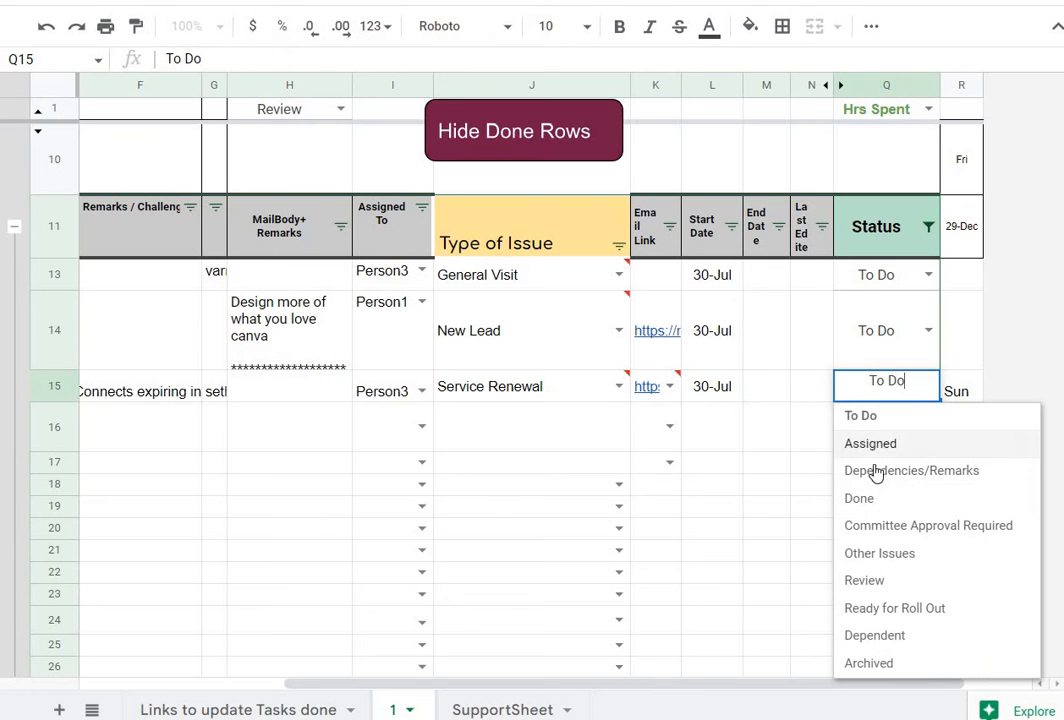
pyautogui.click(873, 530)
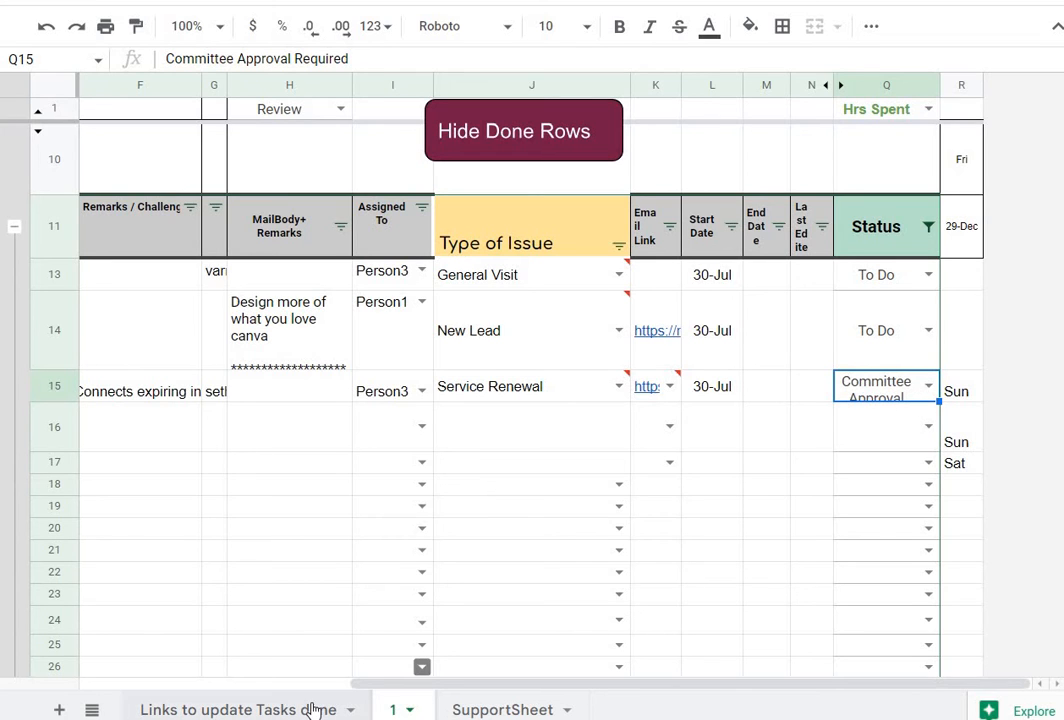
pyautogui.click(929, 333)
pyautogui.click(893, 418)
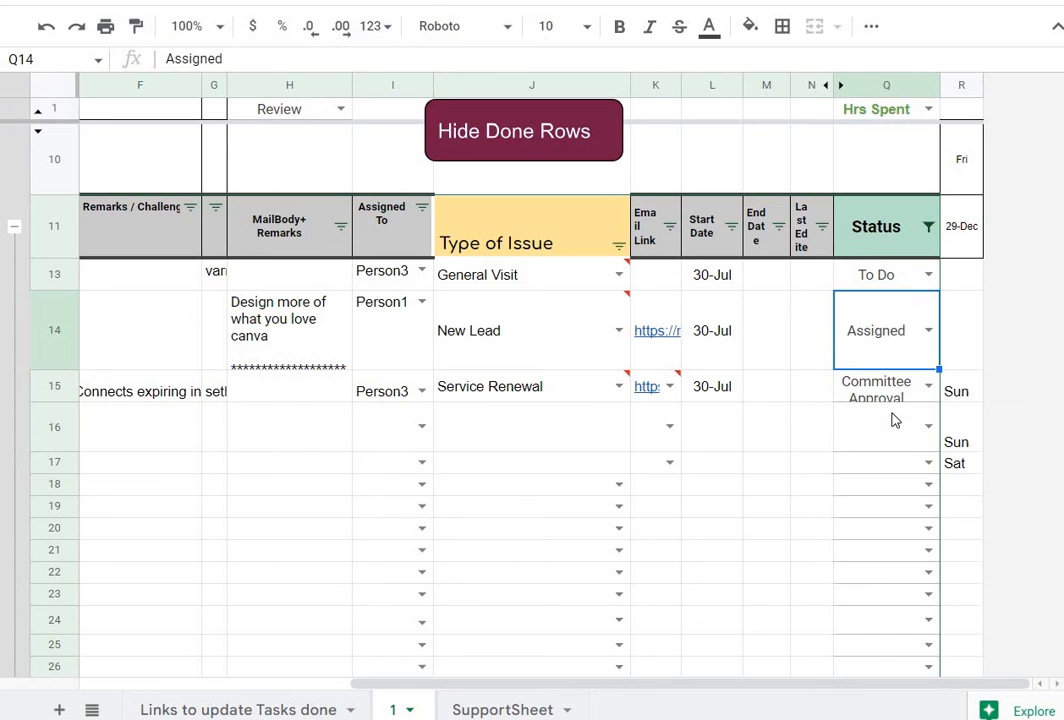
pyautogui.click(928, 276)
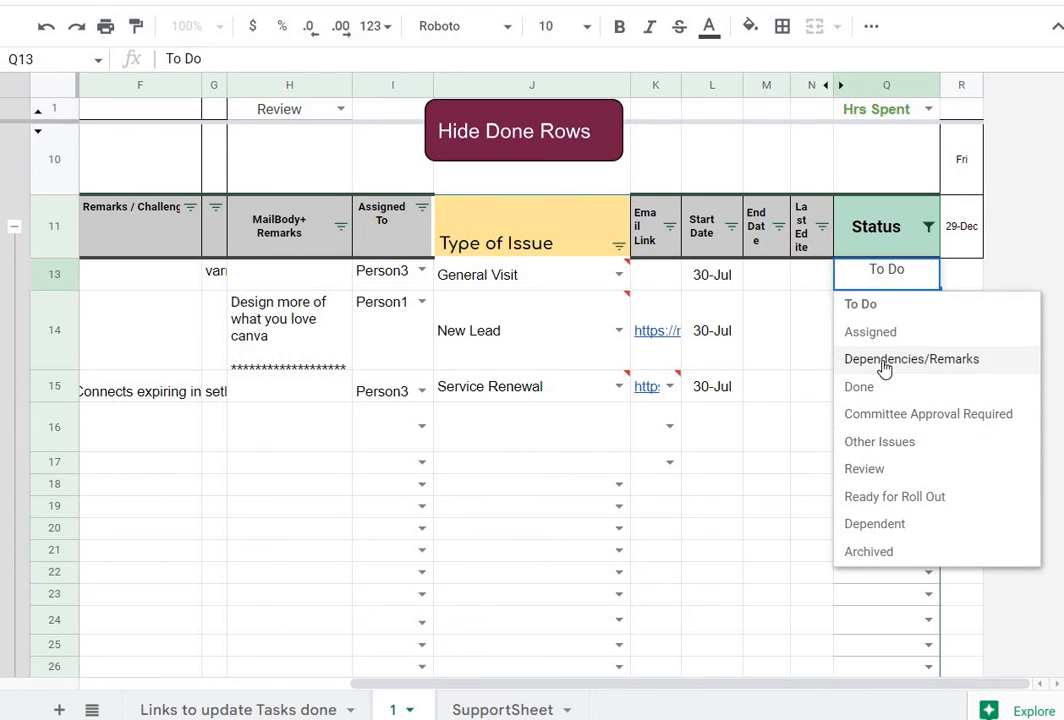
pyautogui.click(880, 497)
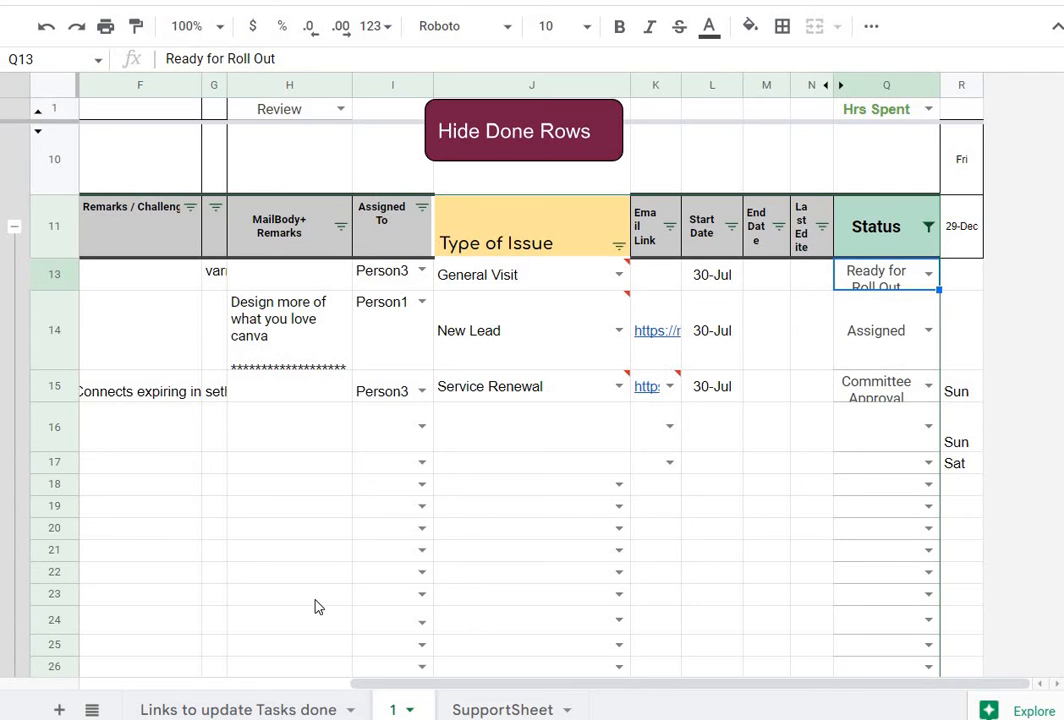
# Open the "Links to update Tasks done" sheet and narrow the Backlog Issues column
pyautogui.click(265, 708)
pyautogui.hscroll(3, 268, 689)
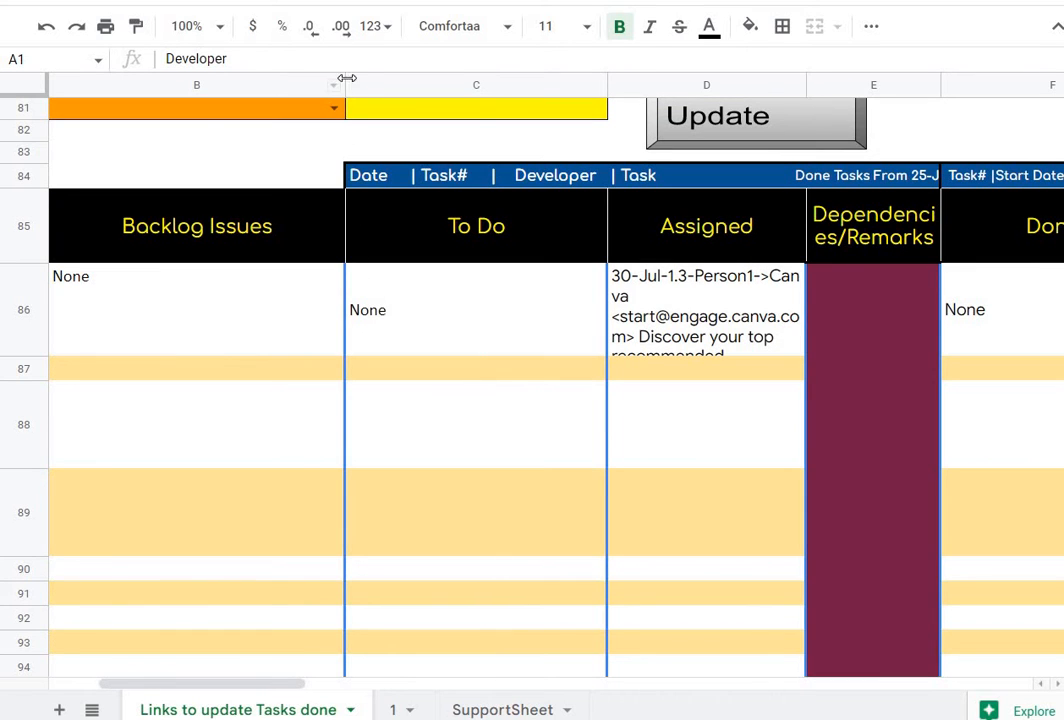
pyautogui.moveTo(346, 78); pyautogui.dragTo(270, 250)
# Examine the tasks listed in row 86 under the Assigned, Committee Approval Required, Review and Ready for Roll Out columns
pyautogui.click(569, 343)
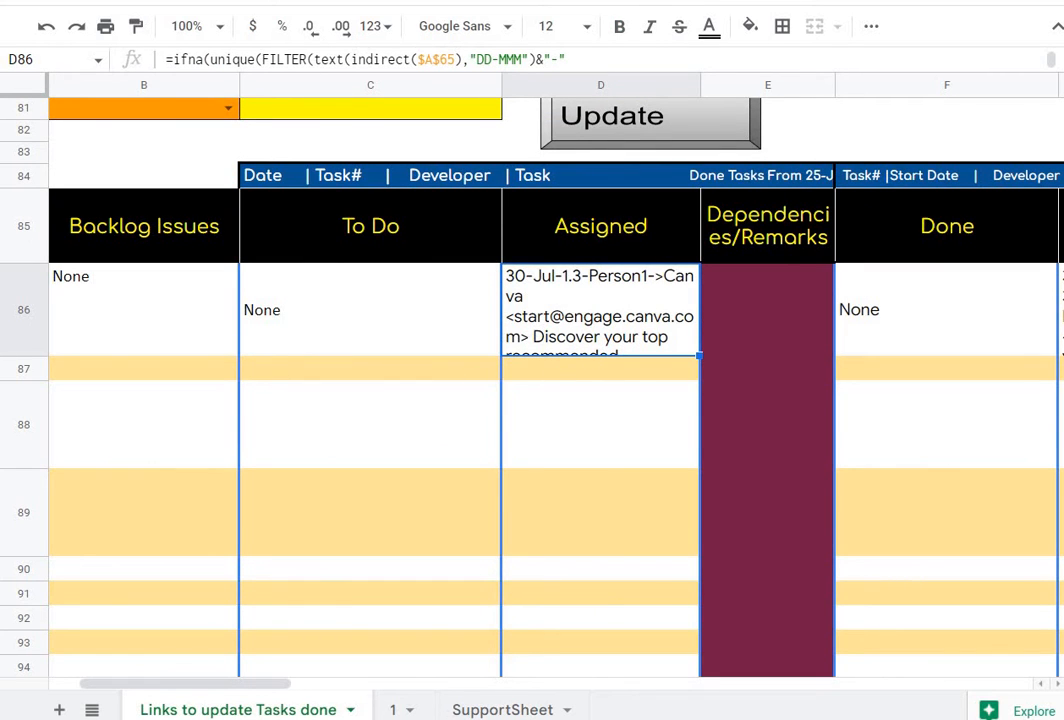
pyautogui.hotkey('ctrl', '-')
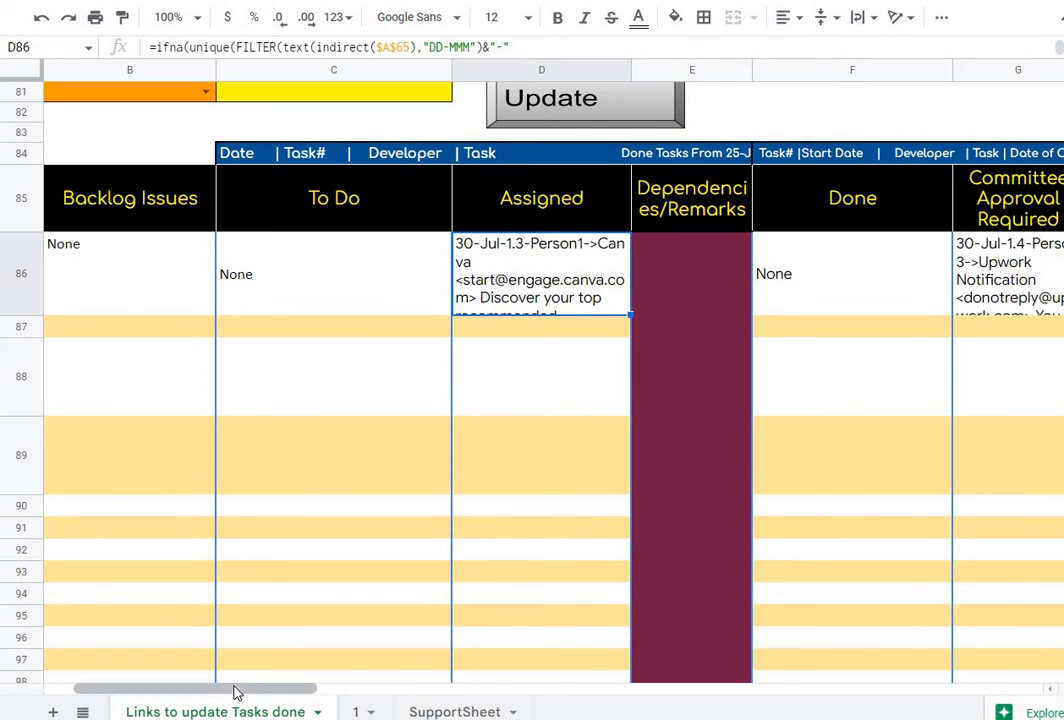
pyautogui.moveTo(235, 689); pyautogui.dragTo(347, 689)
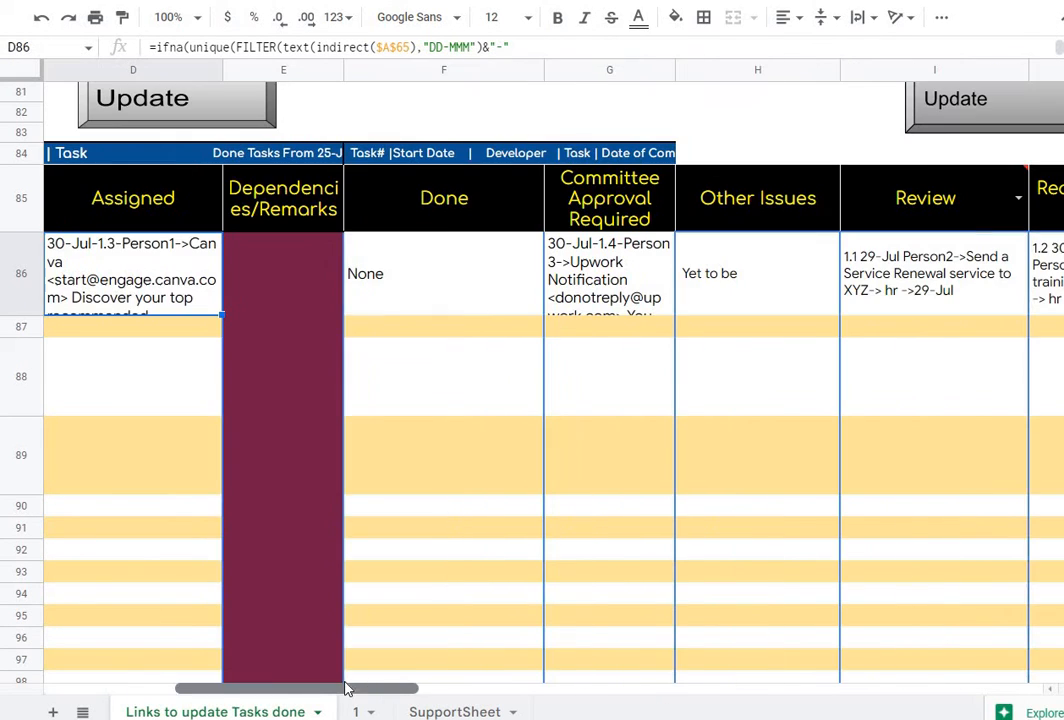
pyautogui.click(588, 290)
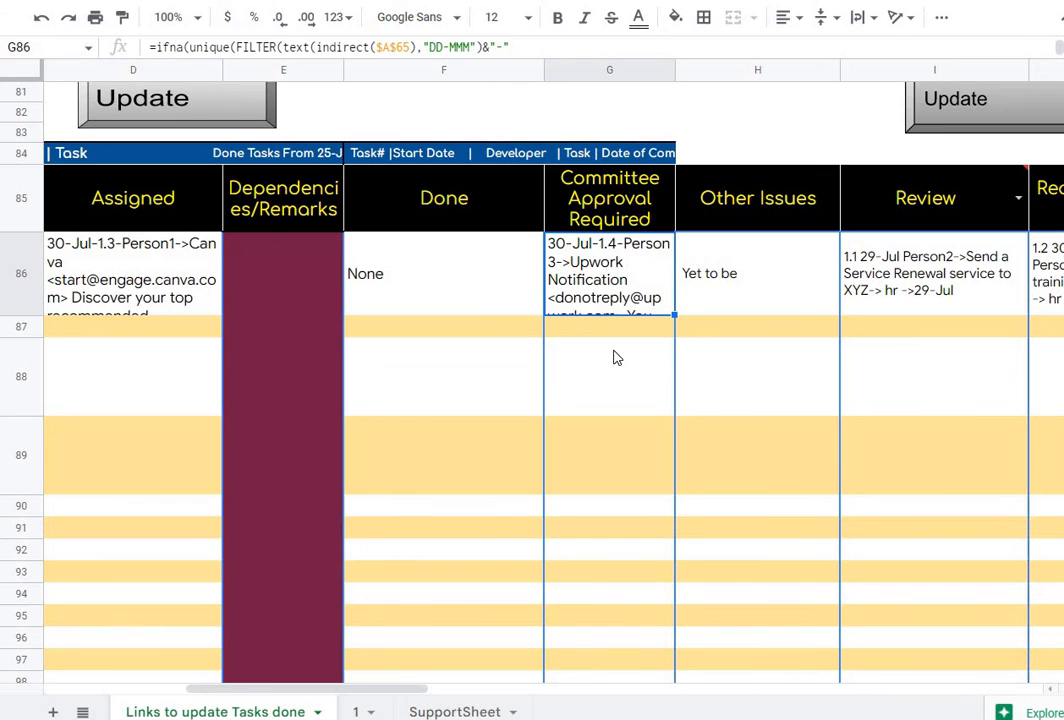
pyautogui.click(900, 295)
pyautogui.moveTo(356, 688); pyautogui.dragTo(420, 690)
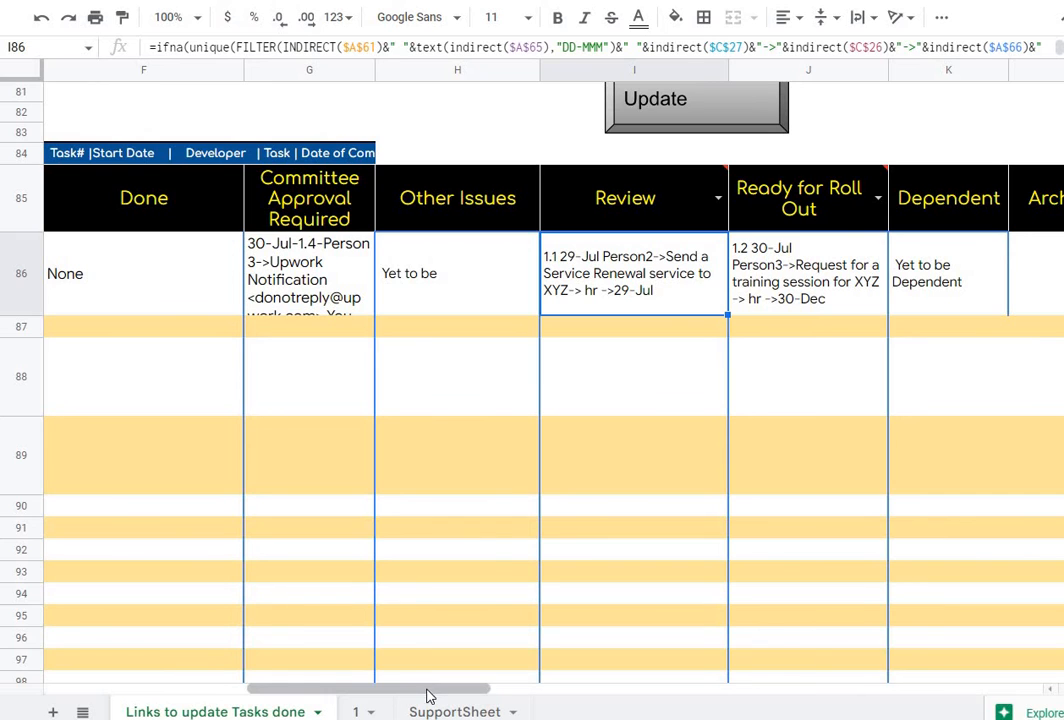
pyautogui.moveTo(429, 693); pyautogui.dragTo(262, 697)
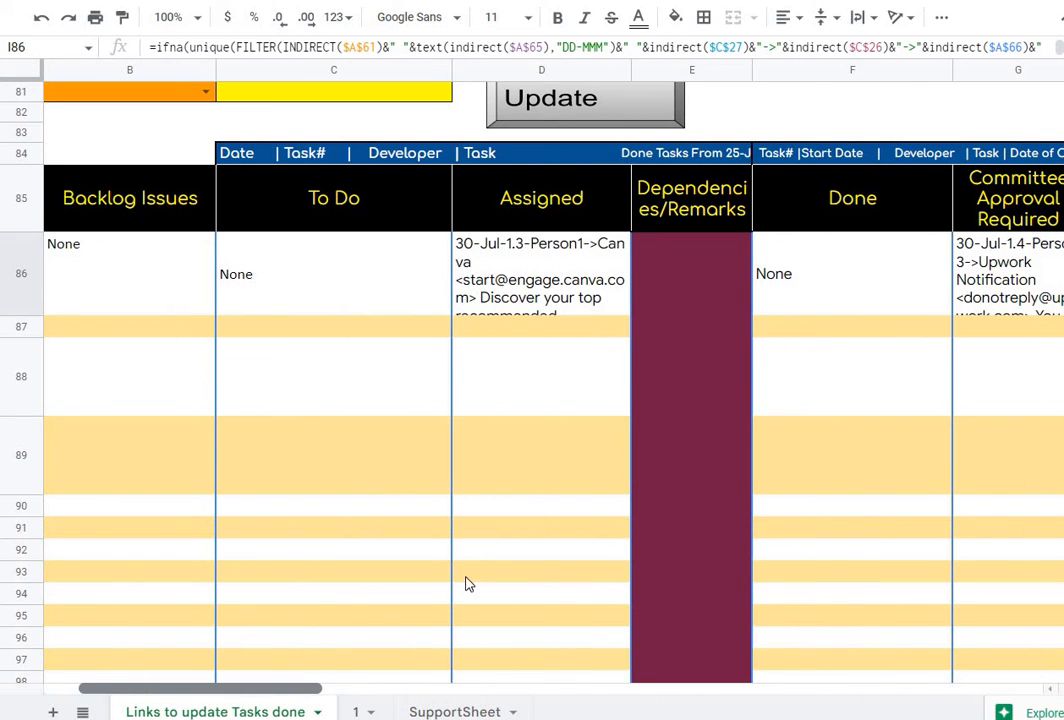
# Locate the Canva task in the Assigned column and the status selector and Update control above the board
pyautogui.scroll(1, 489, 553)
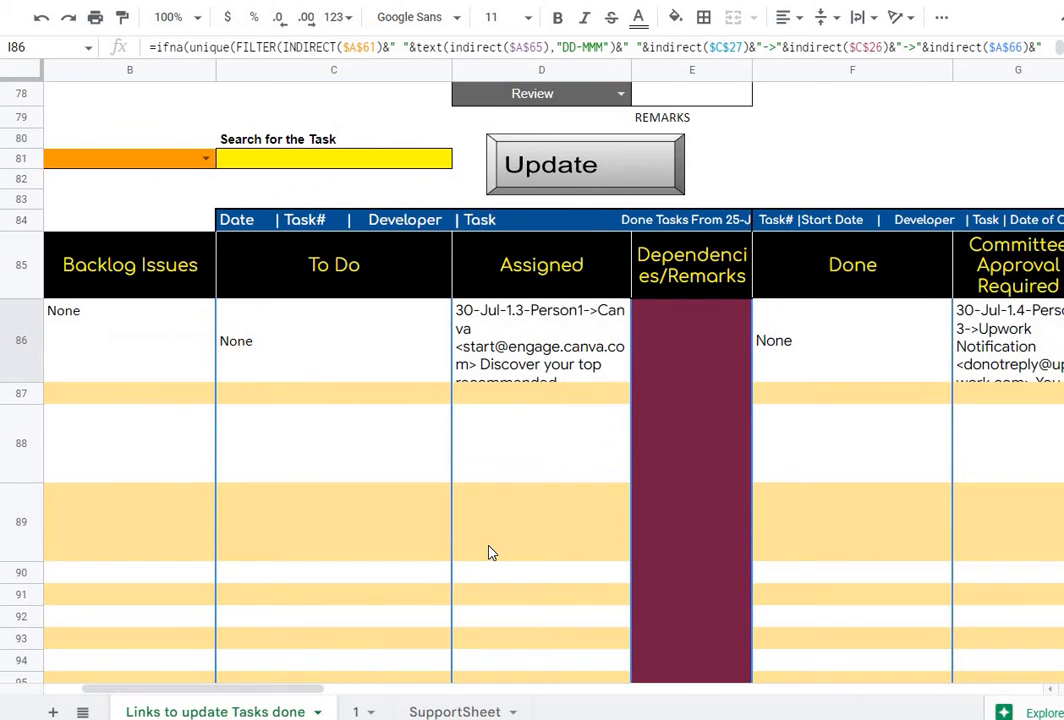
pyautogui.click(533, 358)
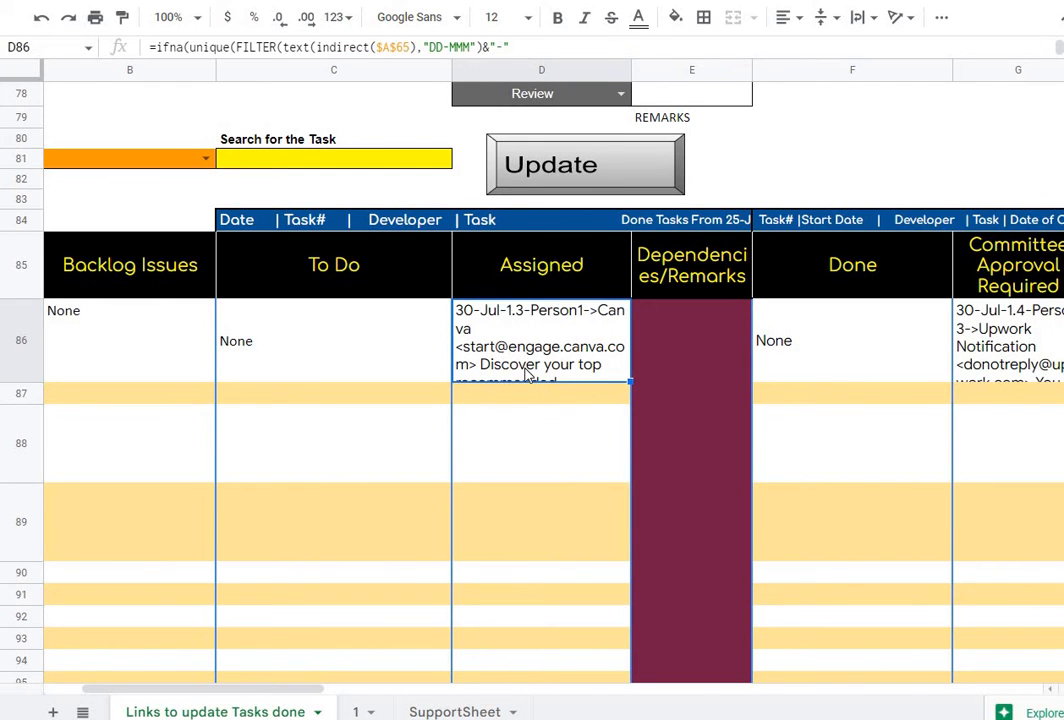
pyautogui.scroll(1, 528, 374)
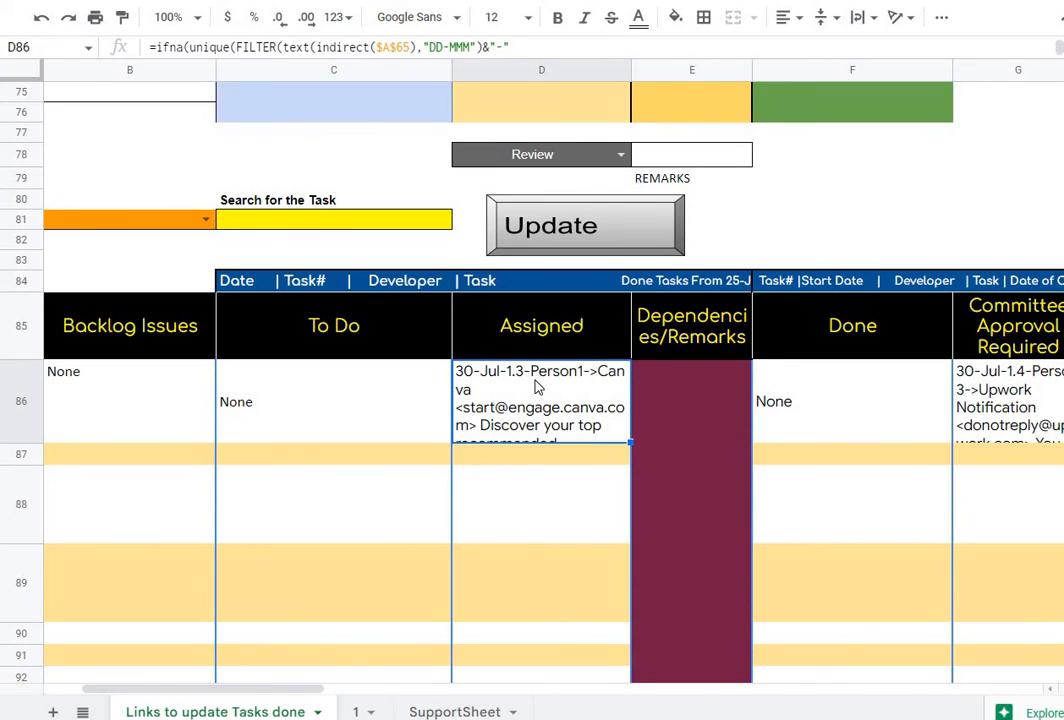
pyautogui.scroll(1, 521, 424)
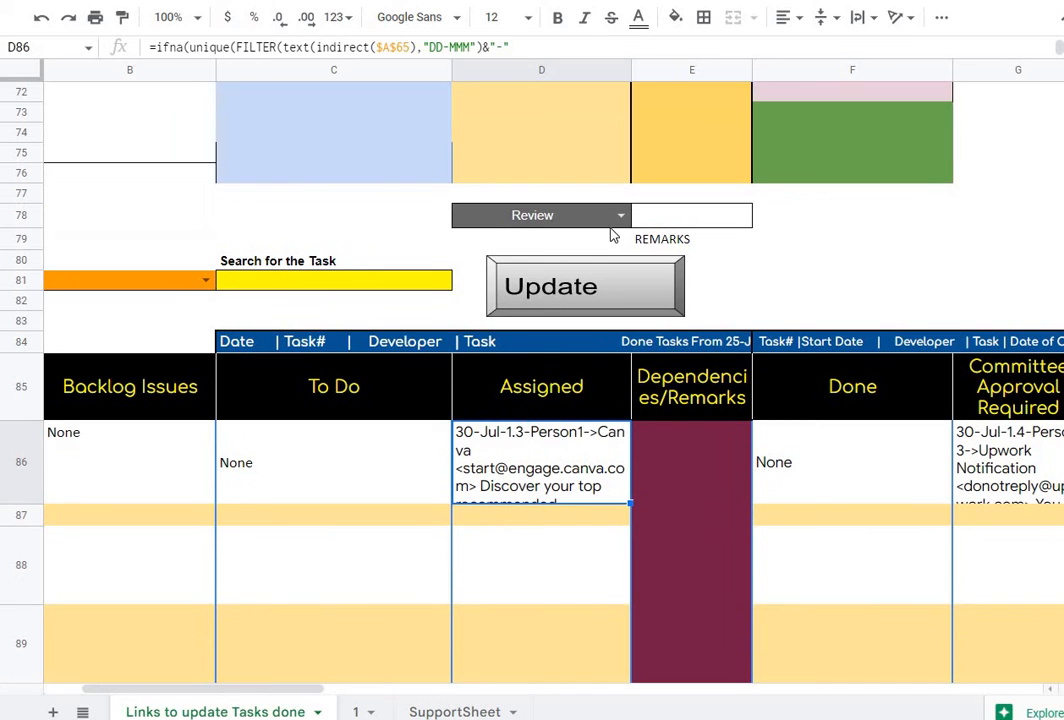
# Try changing the Canva ticket's status in row 14 of sheet 1 to Committee Approval Required, and undo that change
pyautogui.click(362, 712)
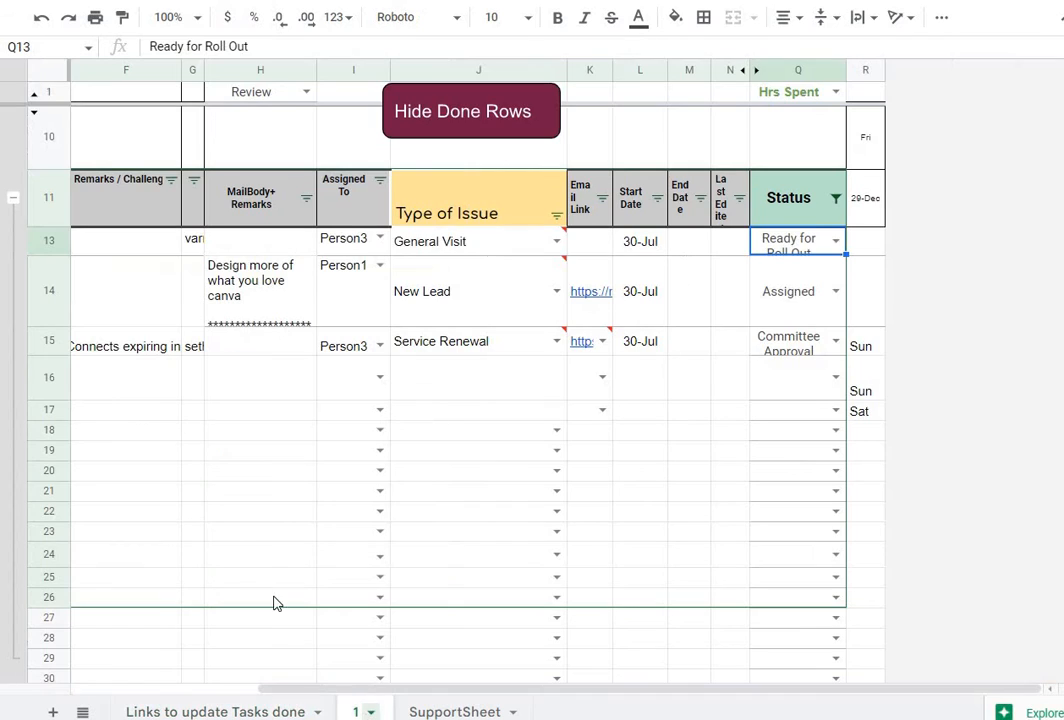
pyautogui.moveTo(108, 669); pyautogui.dragTo(113, 520)
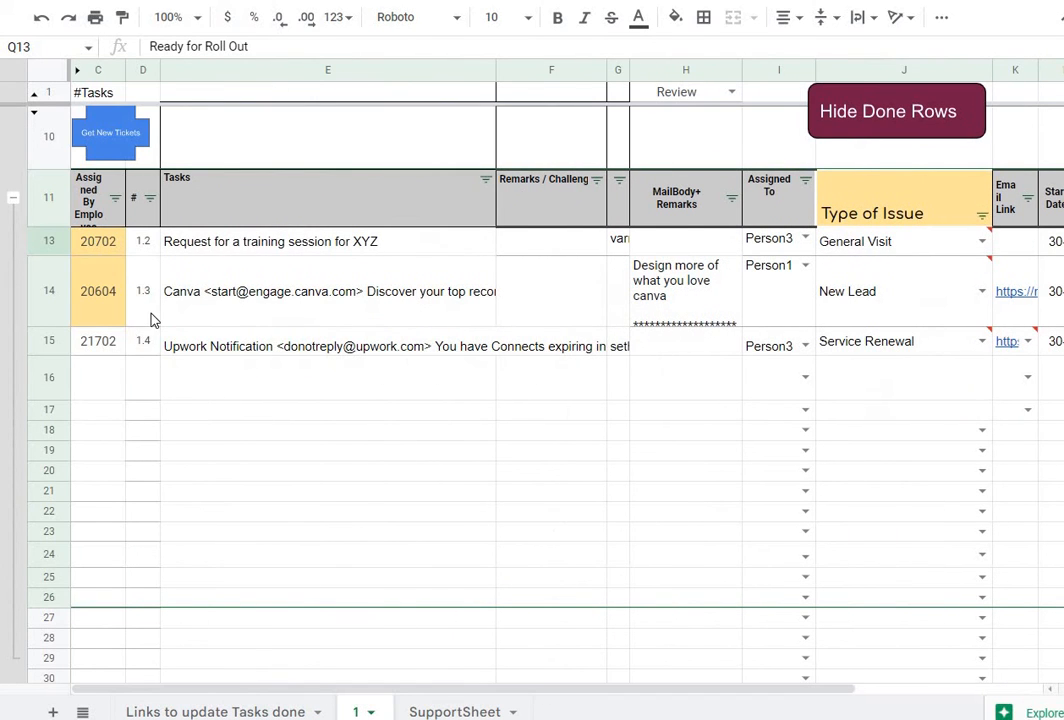
pyautogui.click(884, 300)
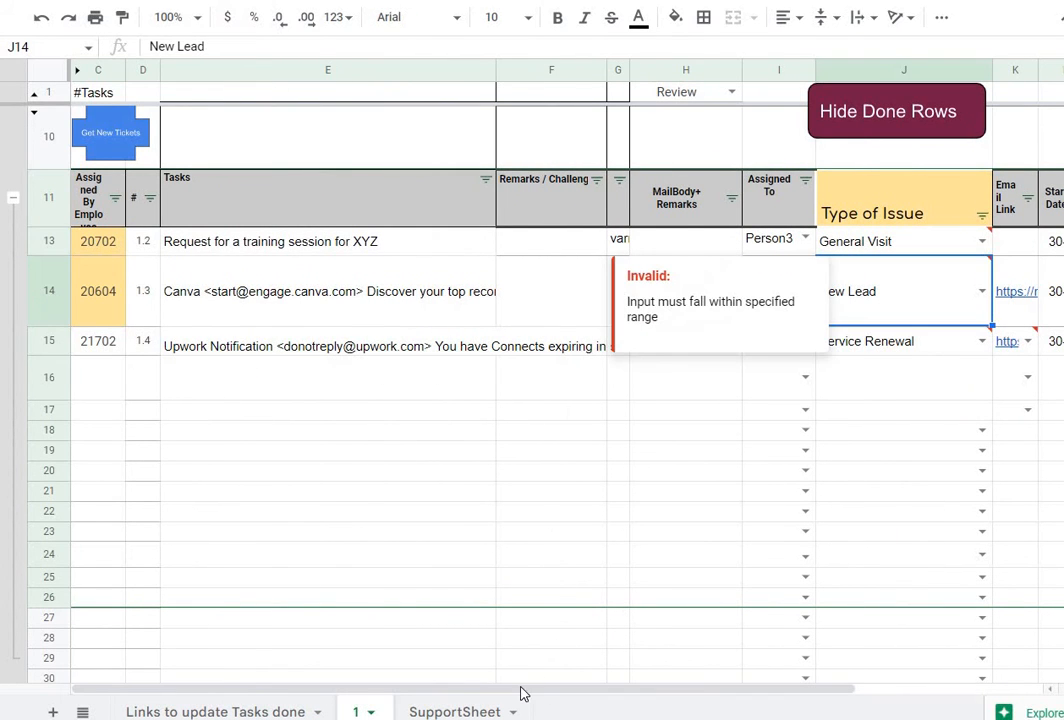
pyautogui.moveTo(680, 693); pyautogui.dragTo(840, 693)
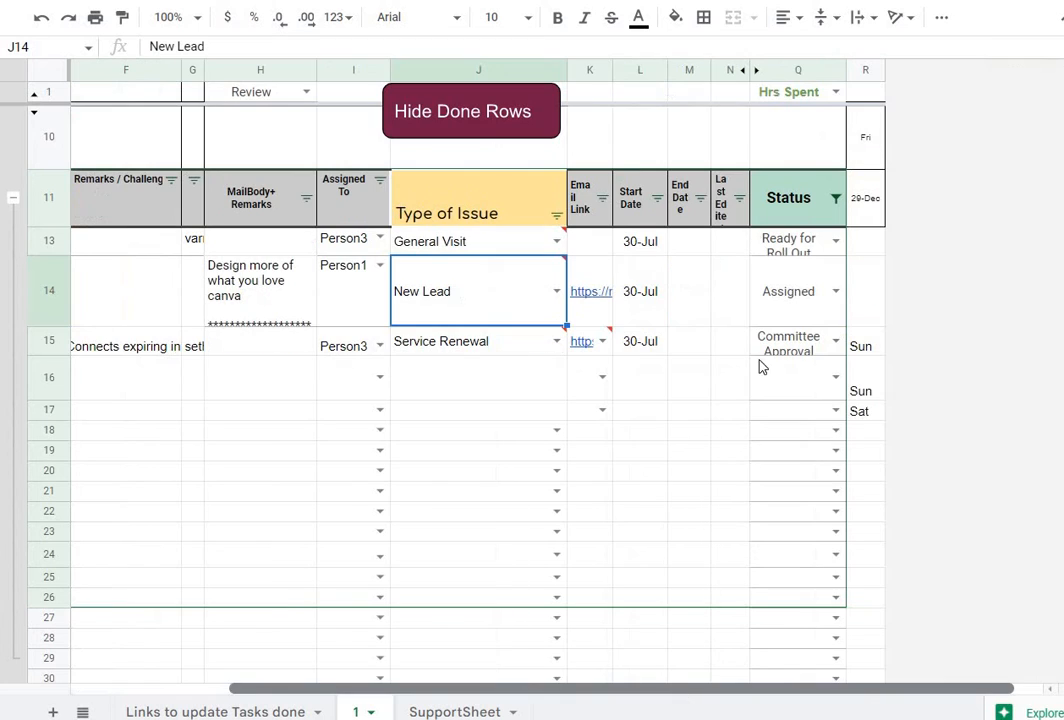
pyautogui.click(836, 292)
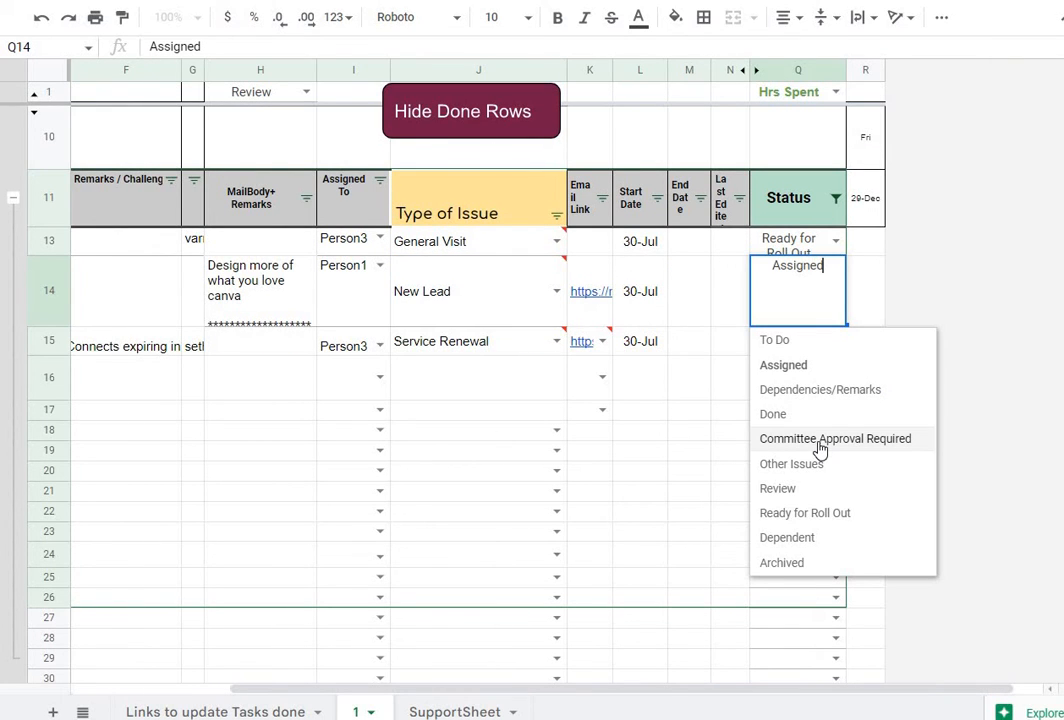
pyautogui.click(820, 440)
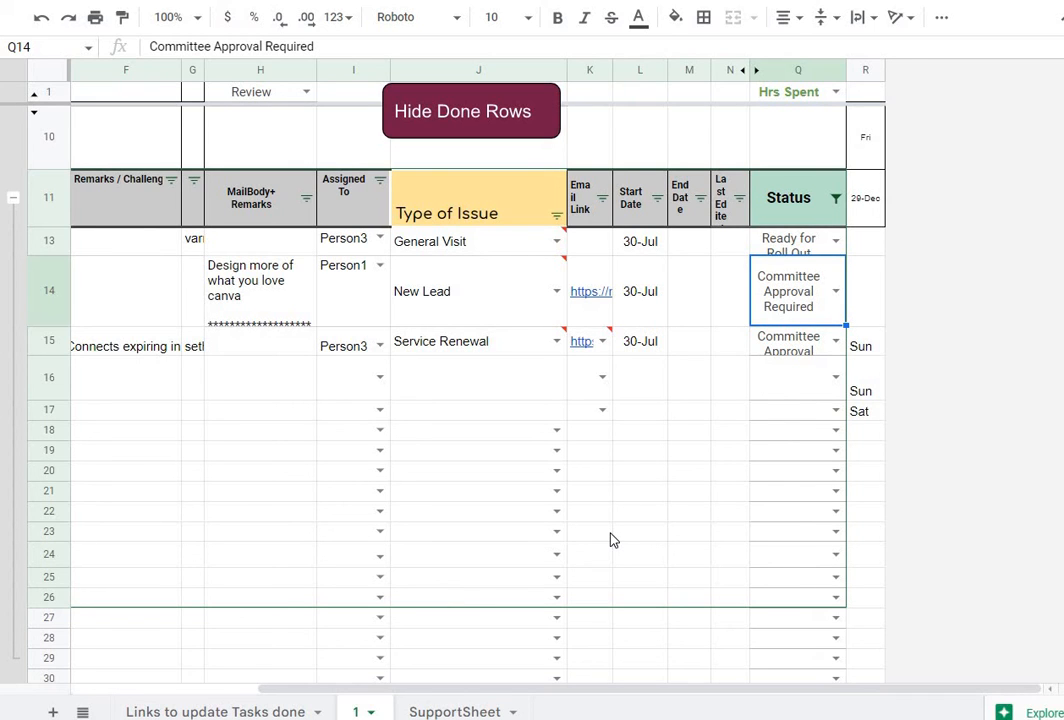
pyautogui.hotkey('ctrl', 'z')
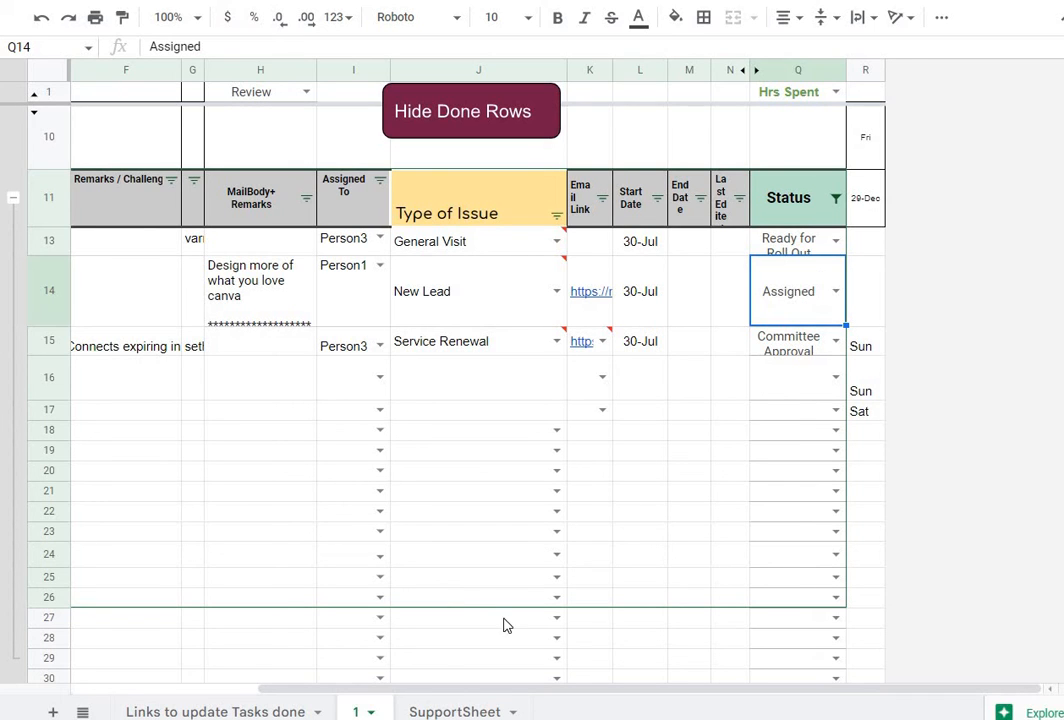
# On the "Links to update Tasks done" board, update the Canva task in the Assigned column to Committee Approval Required
pyautogui.click(300, 711)
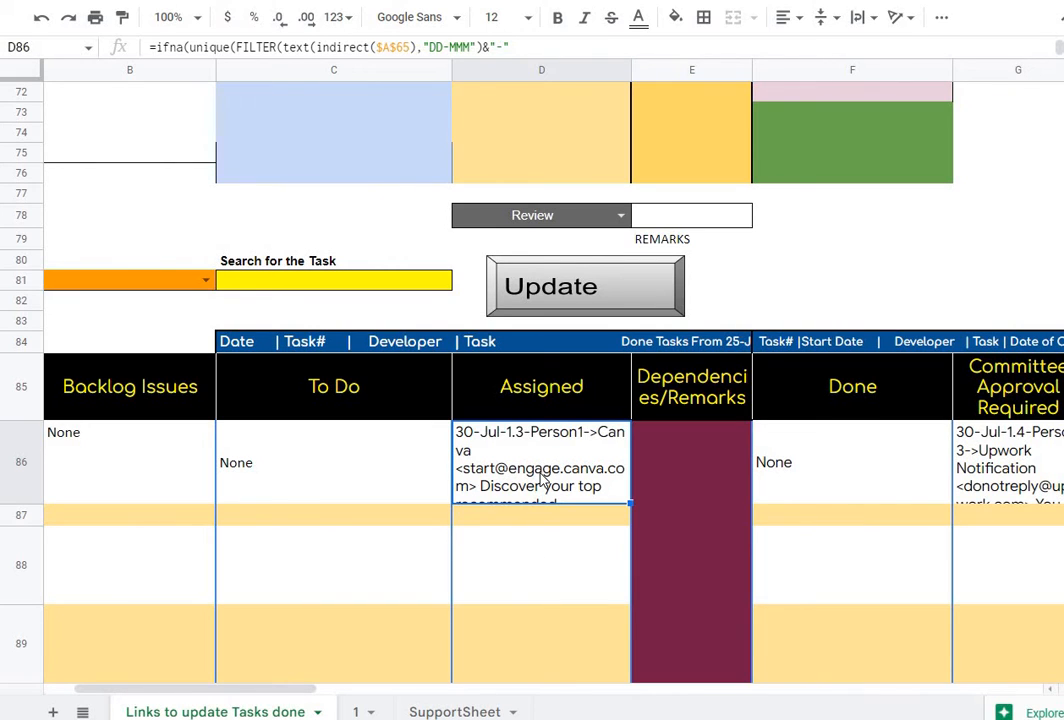
pyautogui.click(620, 215)
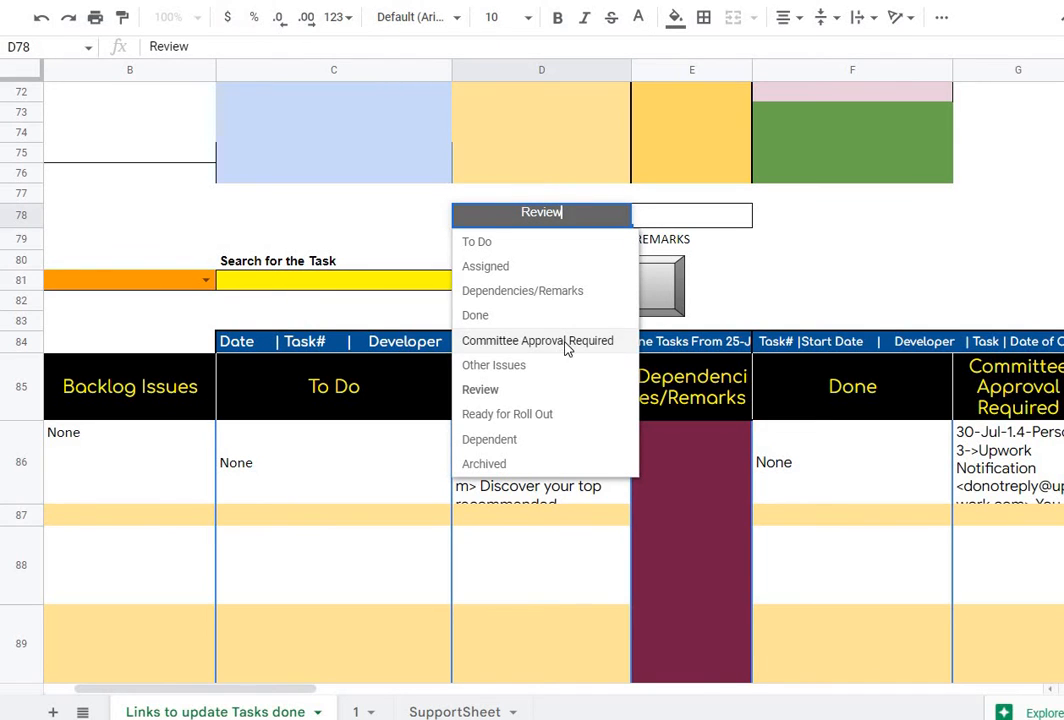
pyautogui.click(565, 347)
pyautogui.click(533, 470)
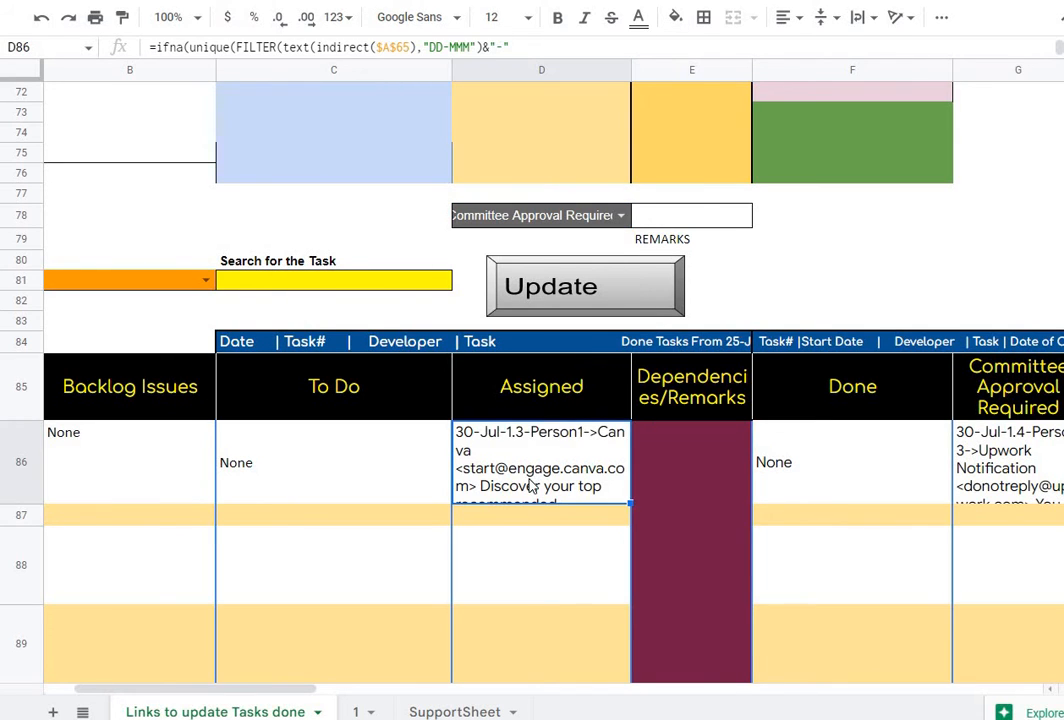
pyautogui.click(588, 302)
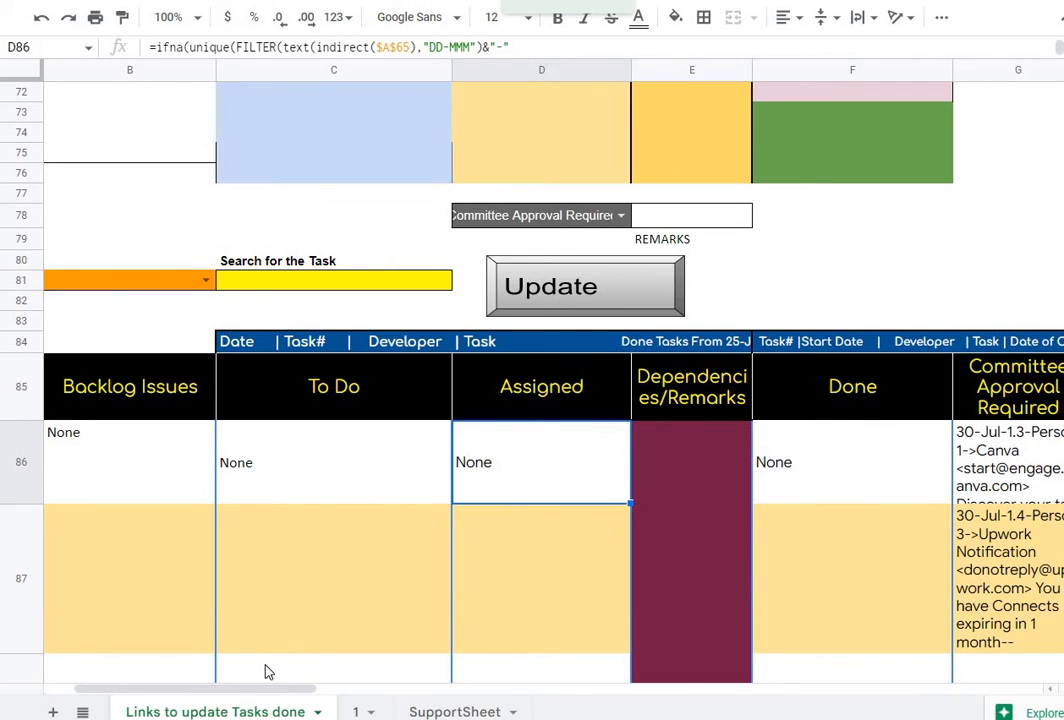
# Check the Canva task under Committee Approval Required on the board and its ticket in row 14 of sheet 1
pyautogui.moveTo(253, 690); pyautogui.dragTo(409, 673)
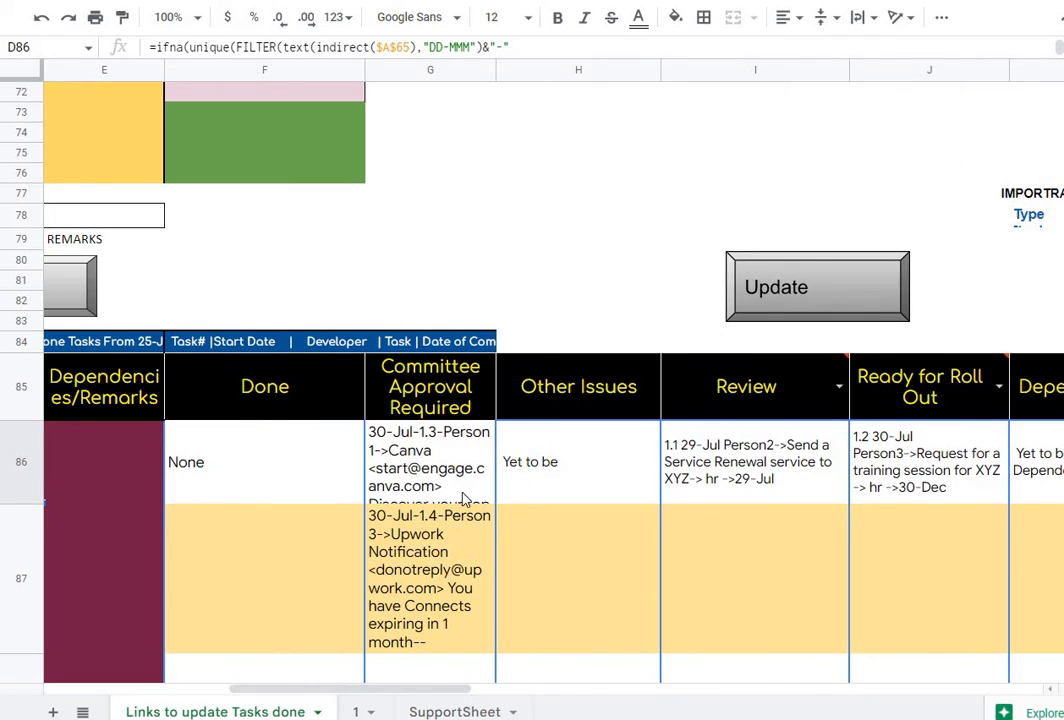
pyautogui.click(441, 418)
pyautogui.click(452, 480)
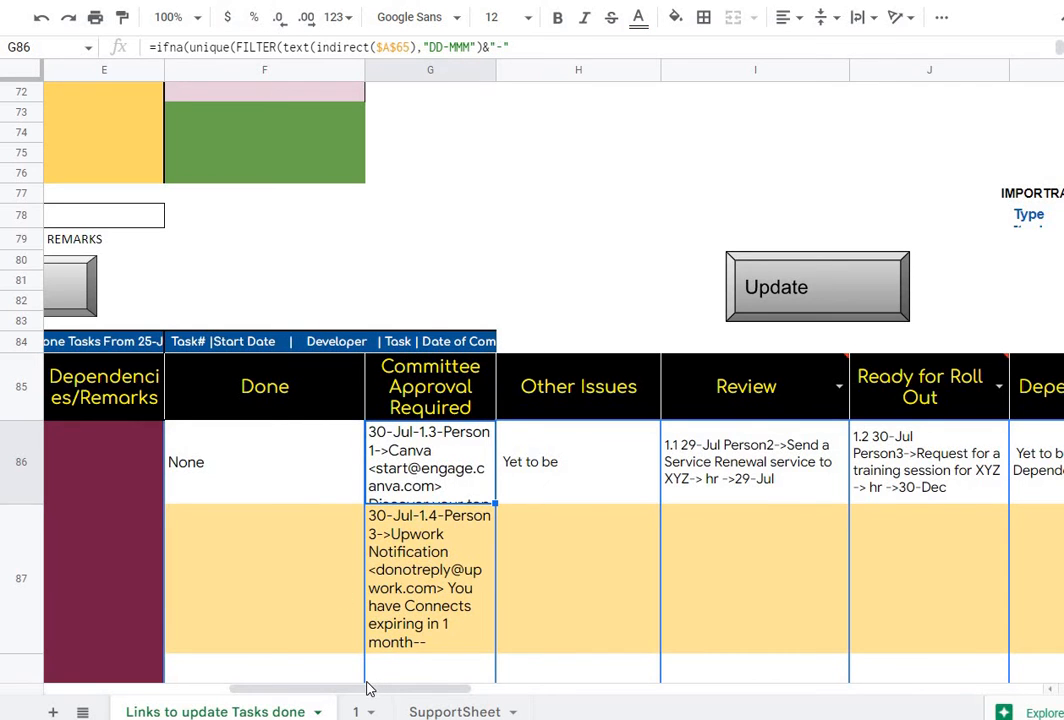
pyautogui.moveTo(367, 688)
pyautogui.mouseDown()
pyautogui.moveTo(450, 688)
pyautogui.moveTo(360, 688)
pyautogui.mouseUp()
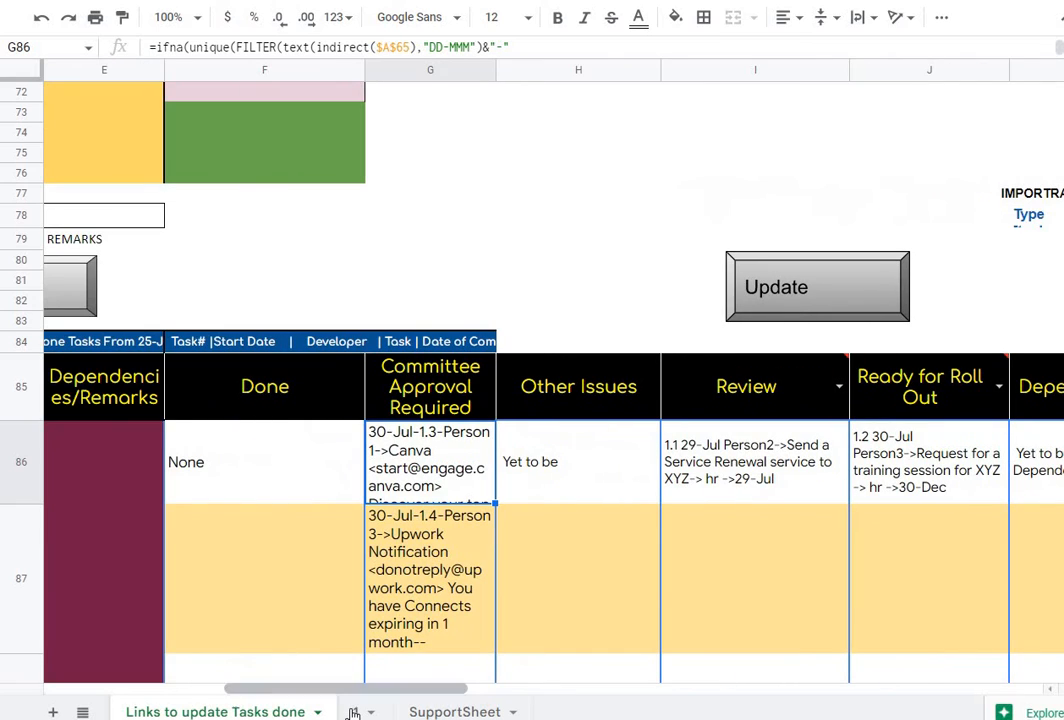
pyautogui.click(356, 711)
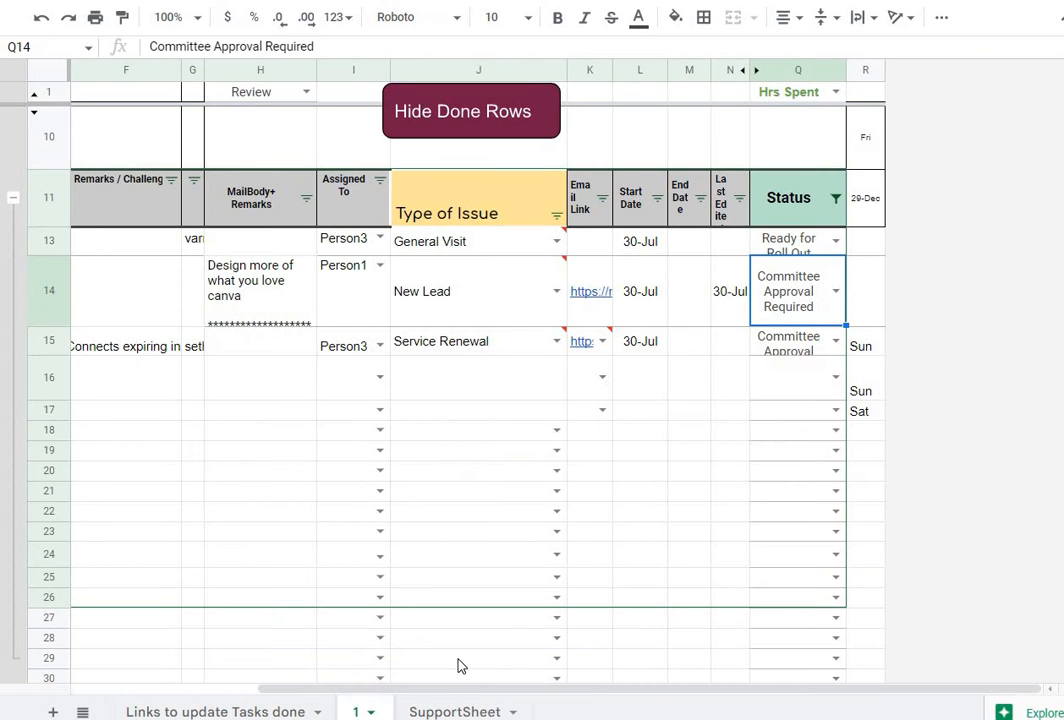
pyautogui.moveTo(473, 688); pyautogui.dragTo(320, 675)
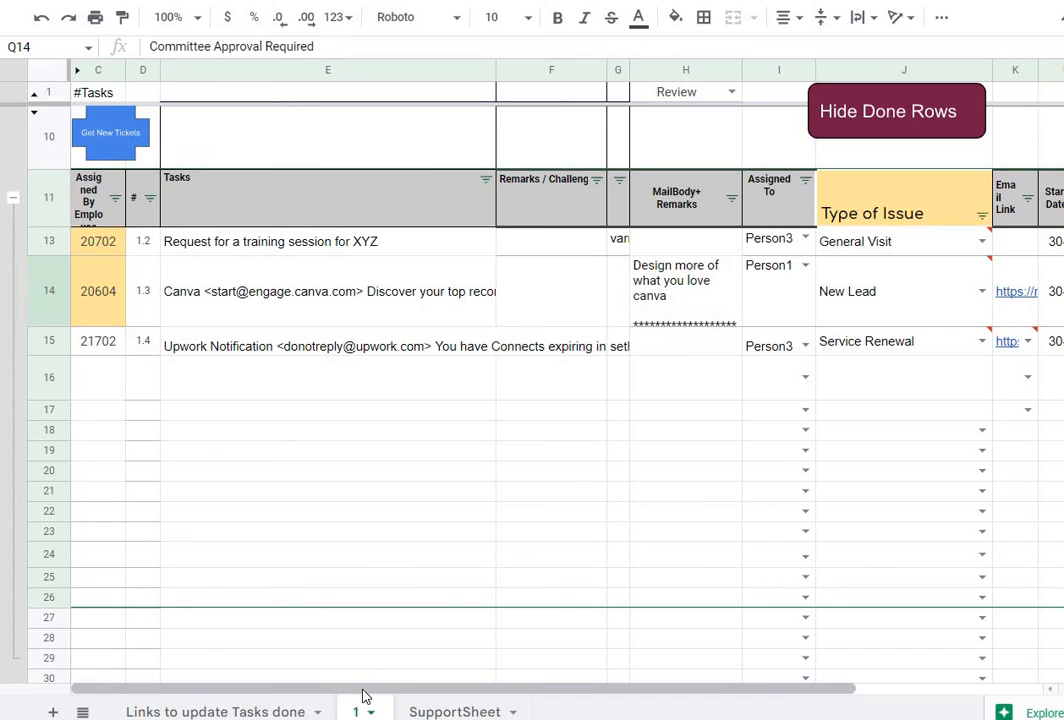
# Set the status of the Upwork Notification ticket in row 15 to Done
pyautogui.moveTo(363, 689); pyautogui.dragTo(489, 689)
pyautogui.click(835, 341)
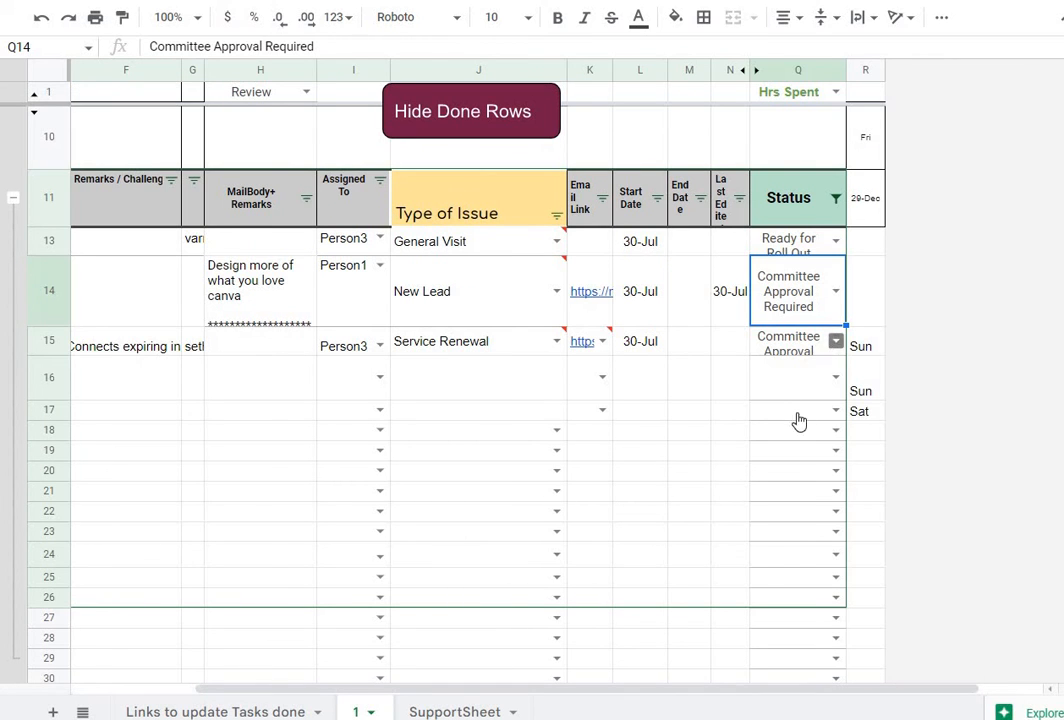
pyautogui.click(793, 444)
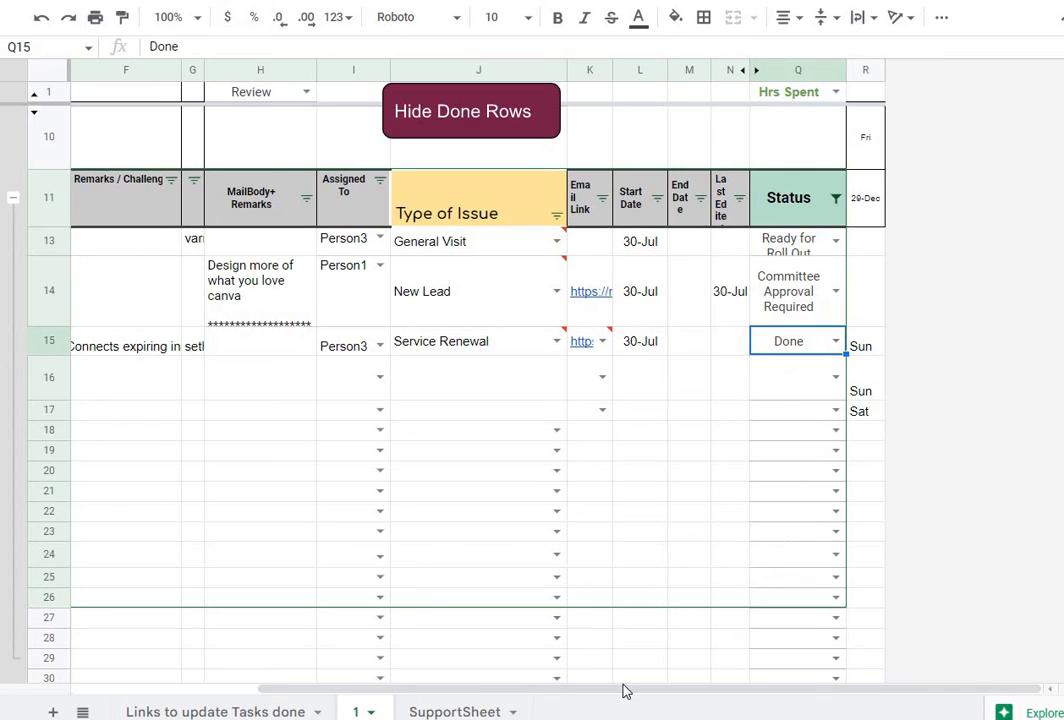
# Enter "This is where u can type u remarks" in the MailBody+Remarks cell of row 15
pyautogui.moveTo(568, 689); pyautogui.dragTo(499, 679)
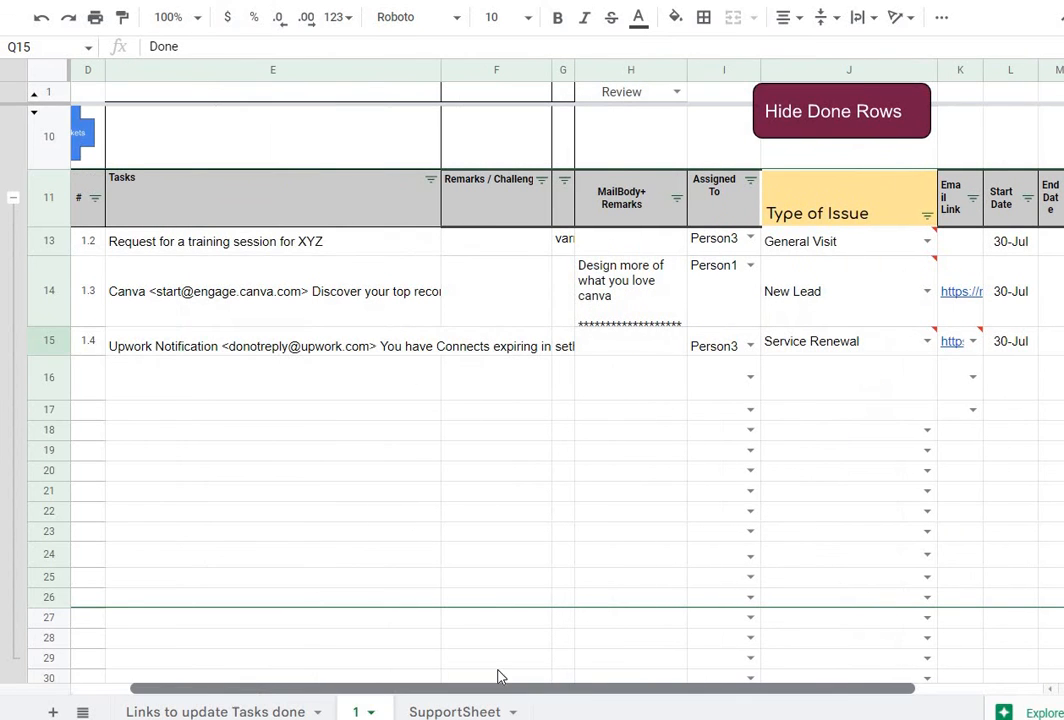
pyautogui.click(617, 348)
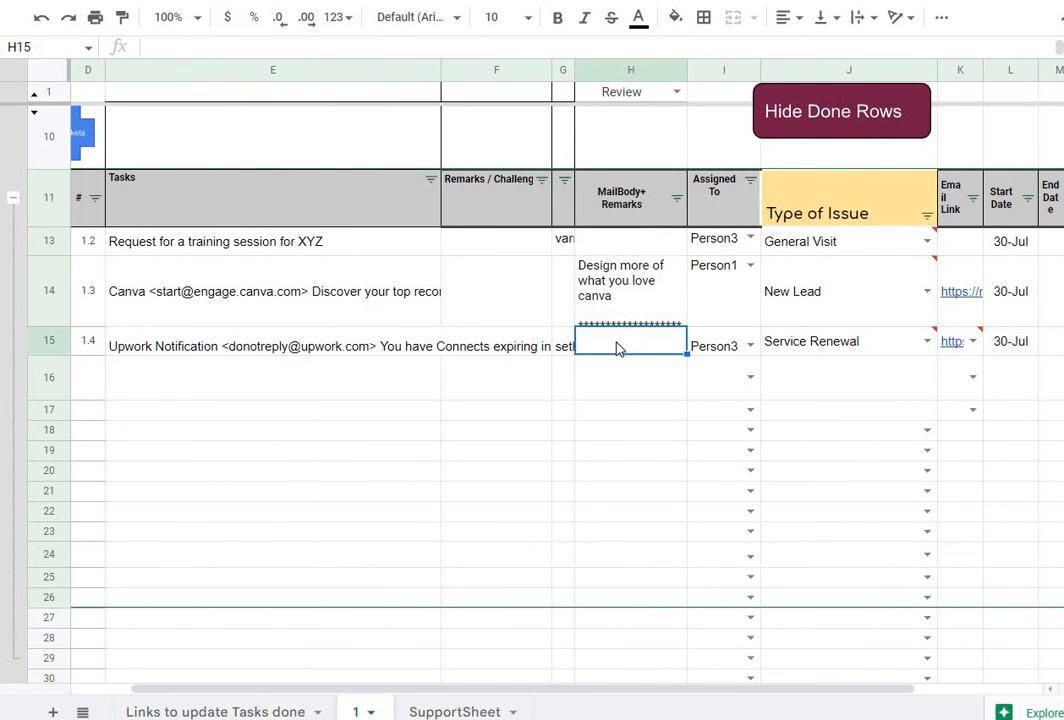
pyautogui.write('This is where u')
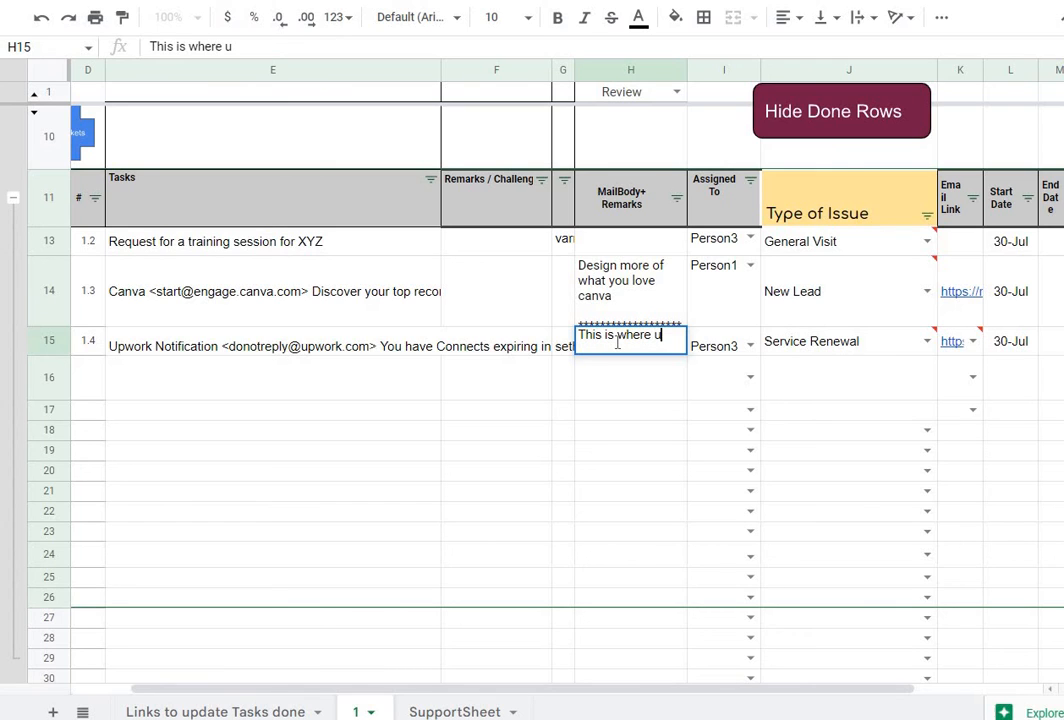
pyautogui.write(' can type ur')
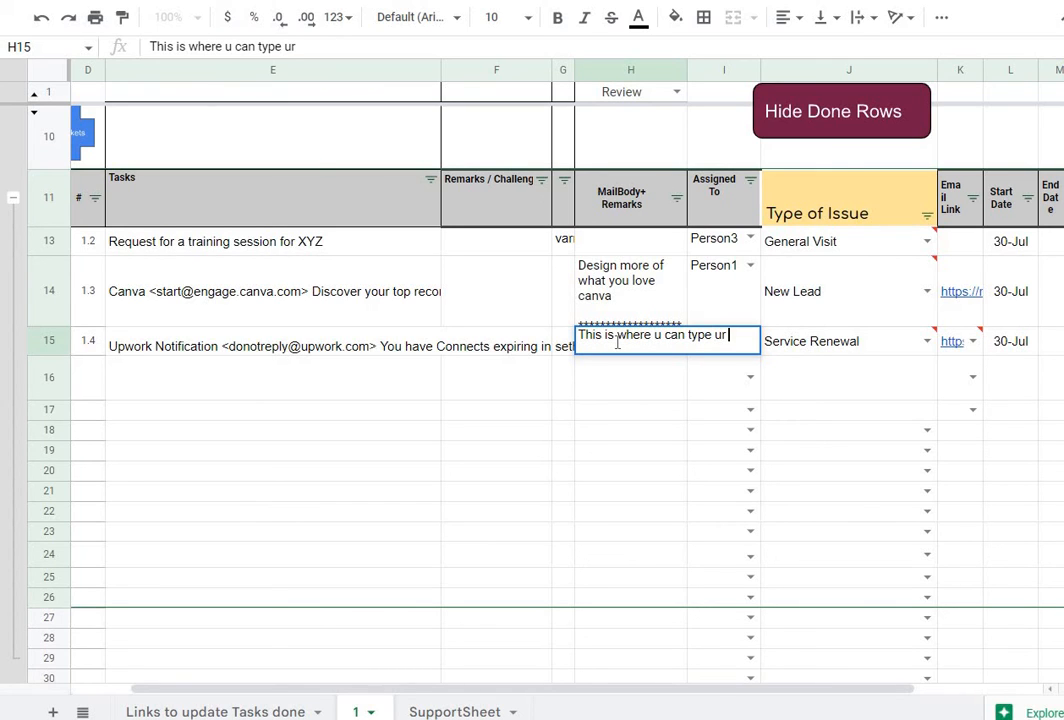
pyautogui.press('BackSpace')
pyautogui.write('remarks')
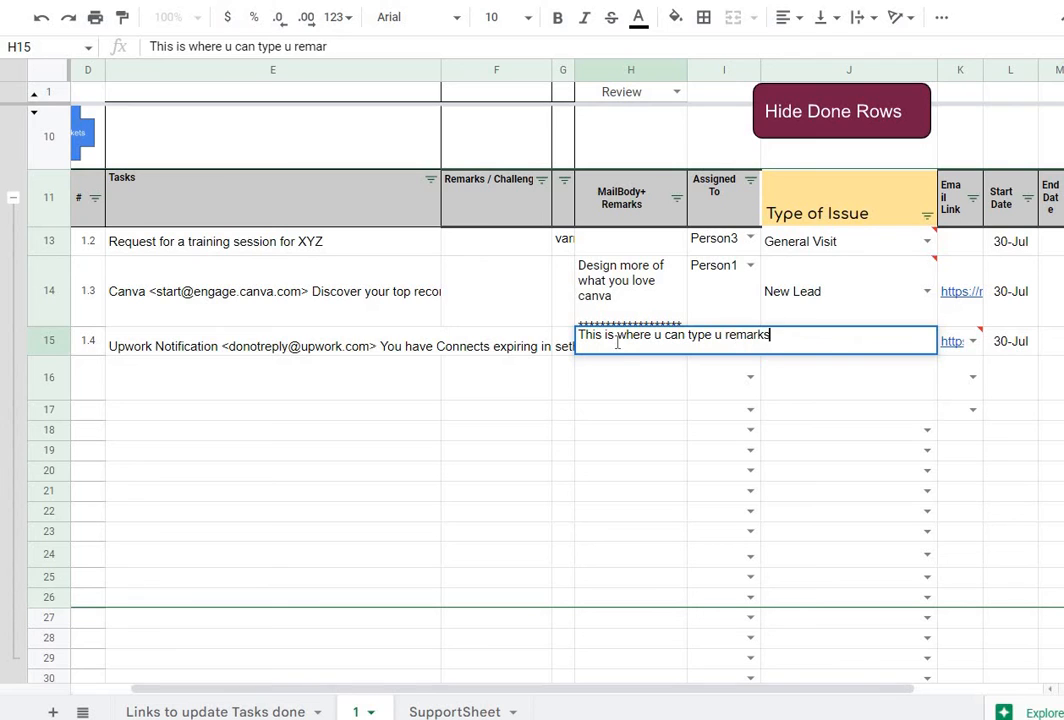
pyautogui.press('Return')
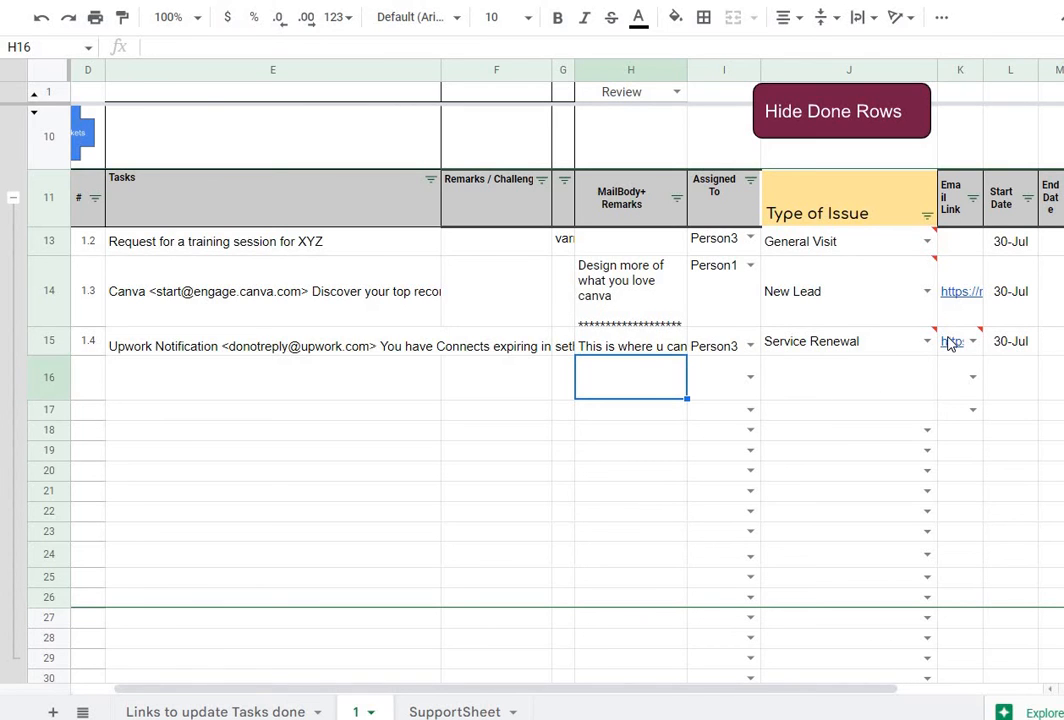
# Preview the email link in row 15 and check the Upwork task in the board's Done column
pyautogui.moveTo(952, 341)
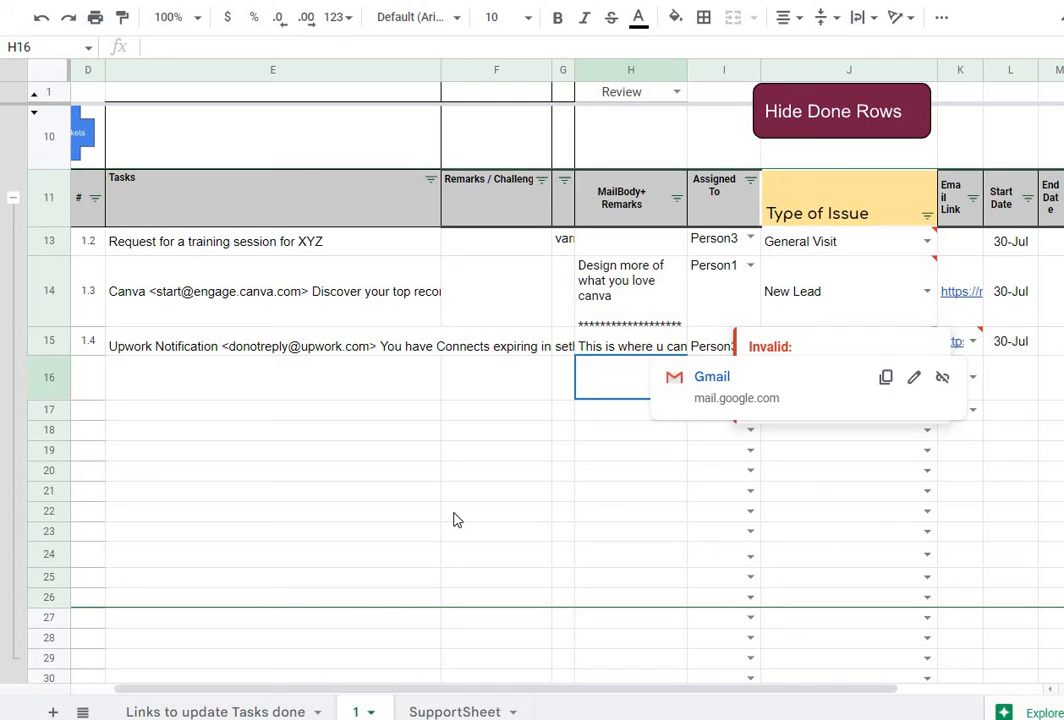
pyautogui.click(453, 519)
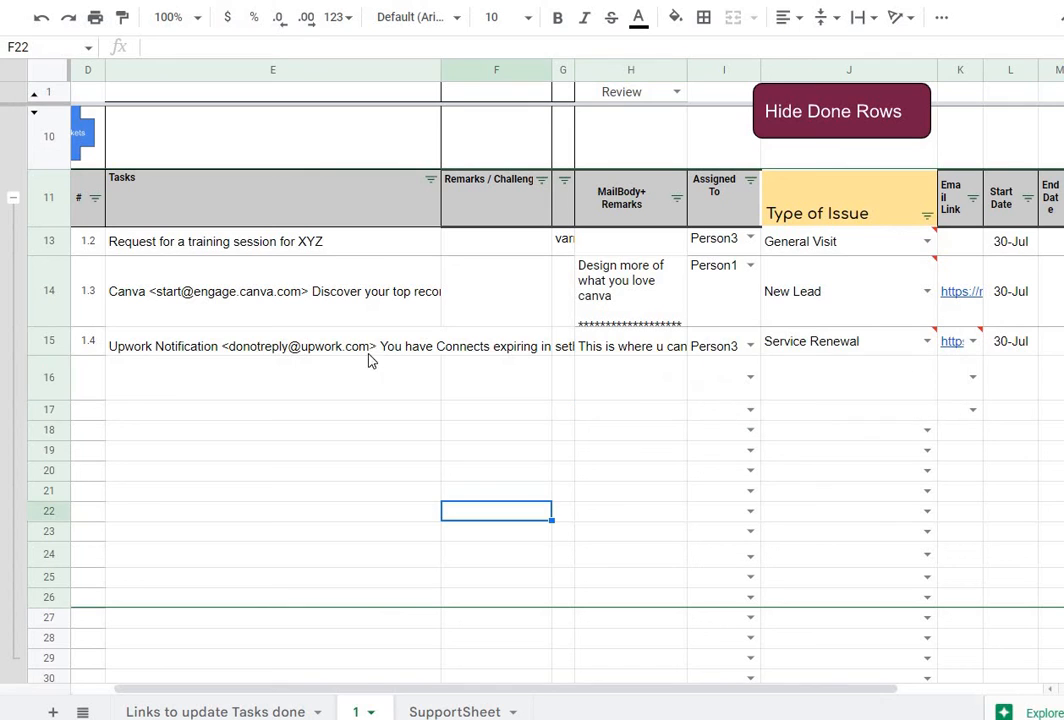
pyautogui.hscroll(3, 560, 700)
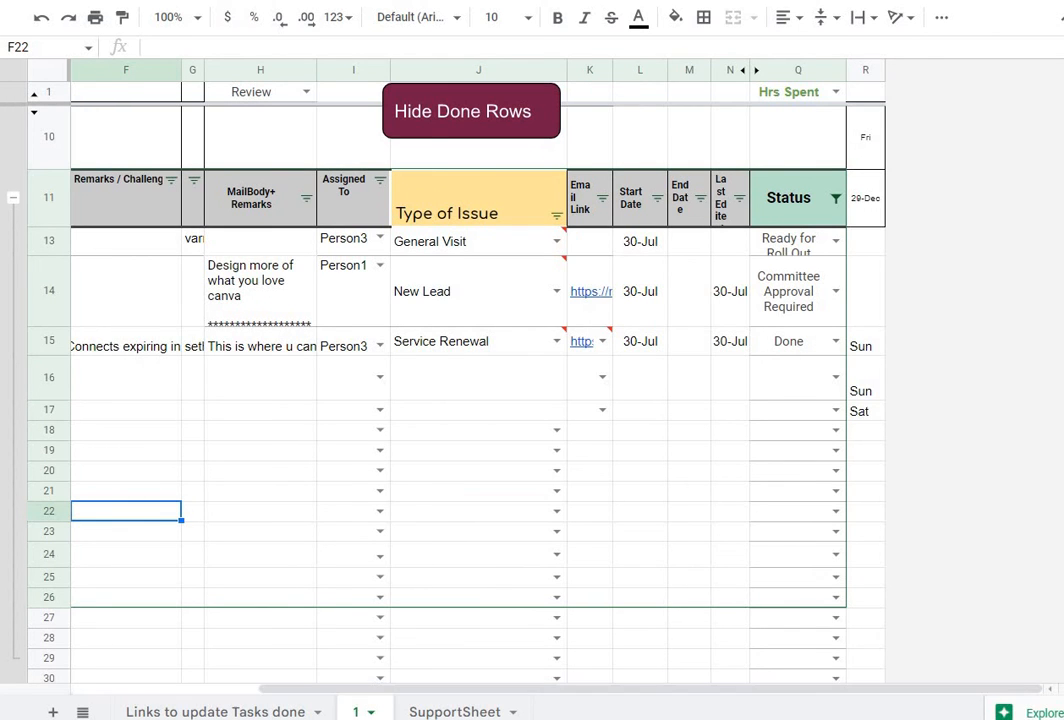
pyautogui.click(300, 710)
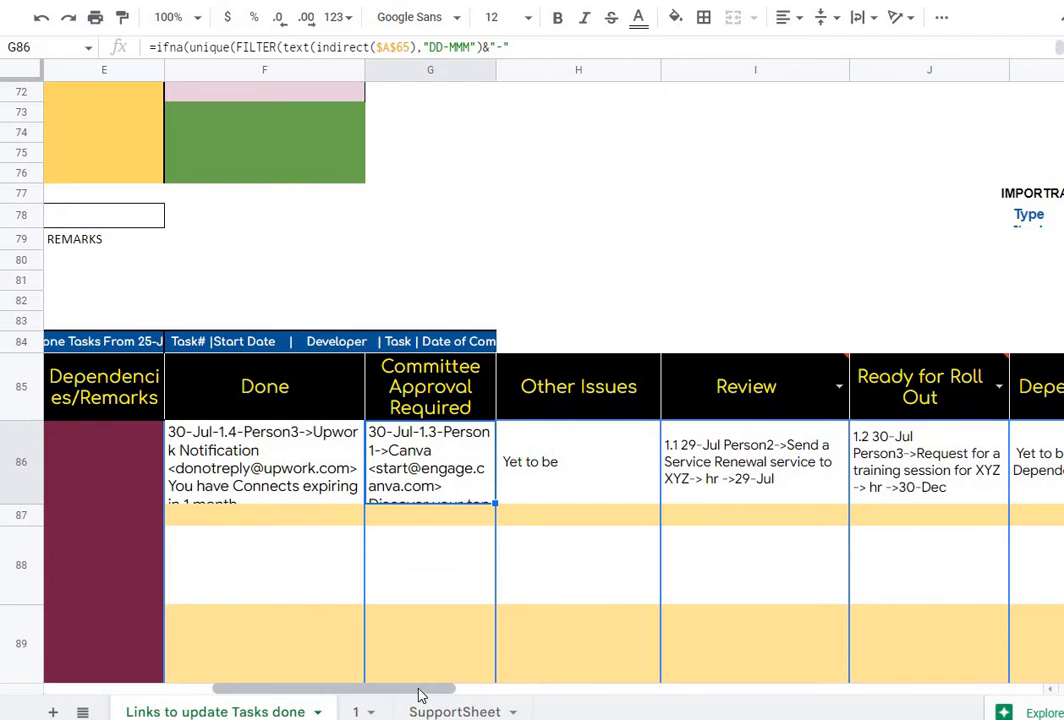
pyautogui.moveTo(607, 698); pyautogui.dragTo(233, 689)
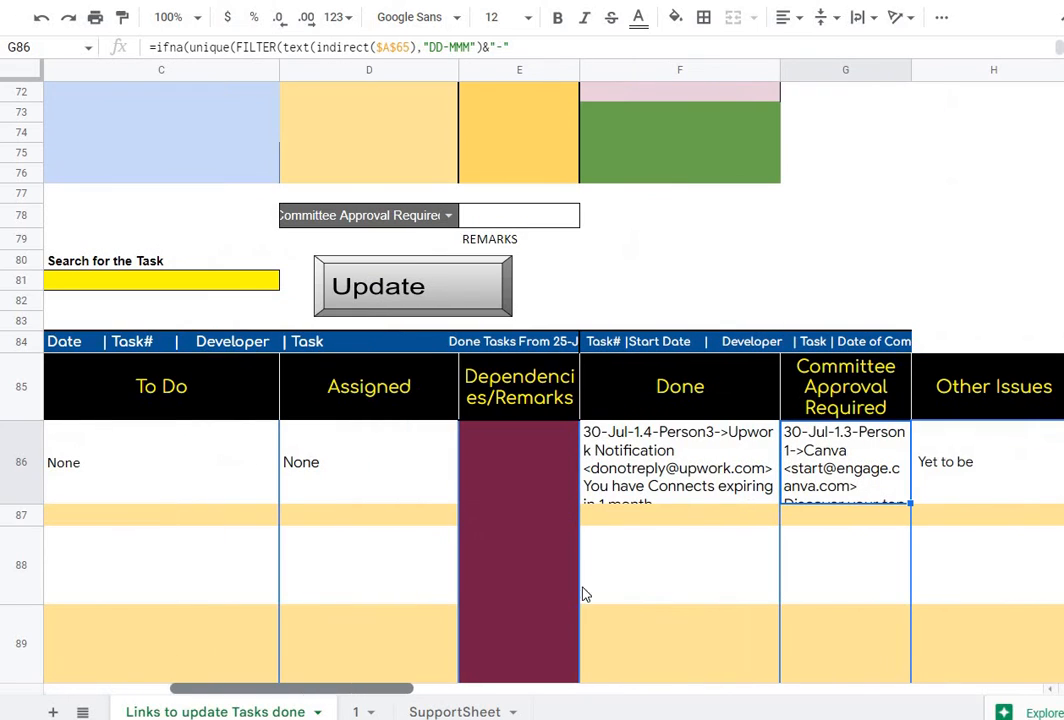
# Fill cells F86:F90 in the Done column with green
pyautogui.moveTo(640, 465); pyautogui.dragTo(666, 535)
pyautogui.click(676, 17)
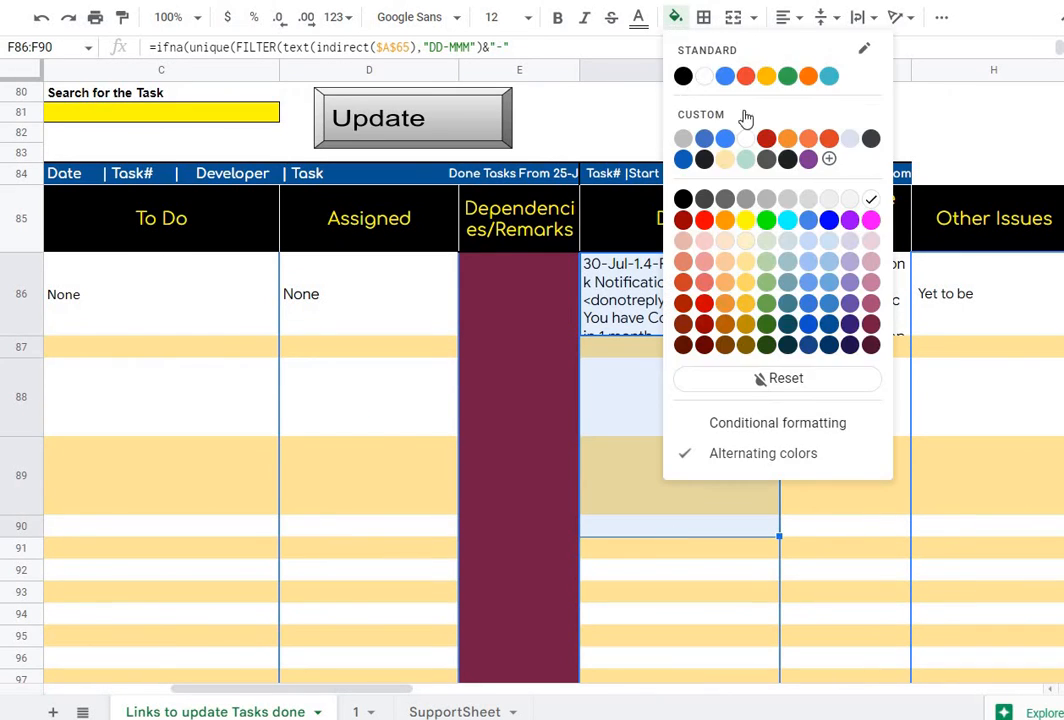
pyautogui.click(765, 290)
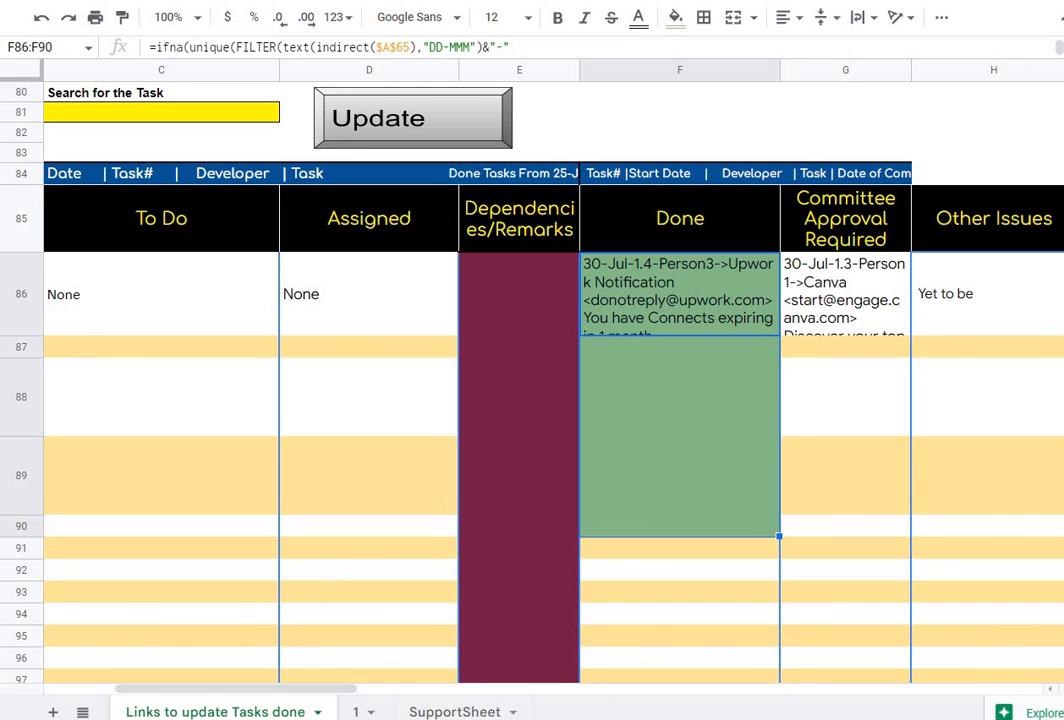
# Hide the completed task rows on sheet 1 with Hide Done Rows
pyautogui.click(357, 712)
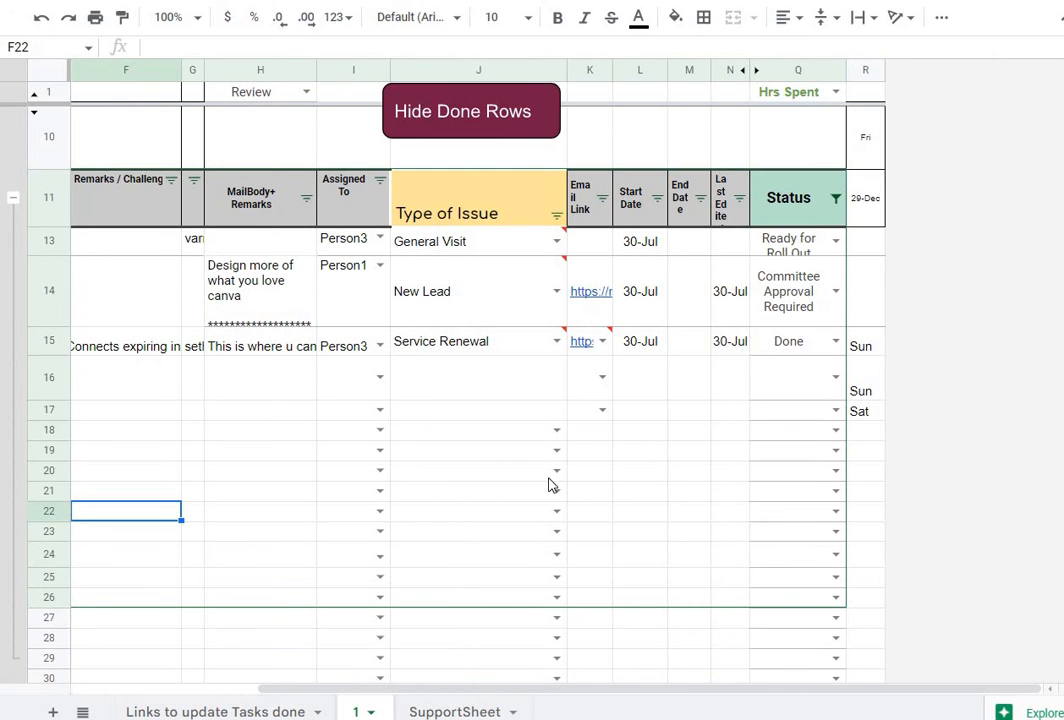
pyautogui.moveTo(643, 697); pyautogui.dragTo(610, 694)
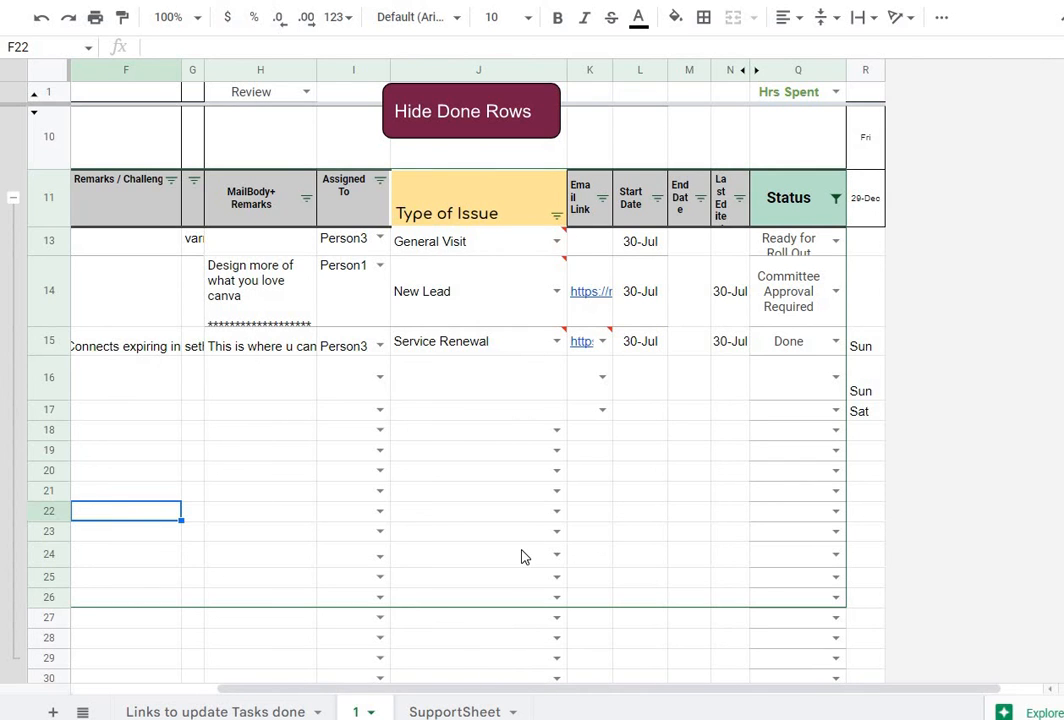
pyautogui.scroll(-1, 522, 553)
pyautogui.scroll(1, 456, 441)
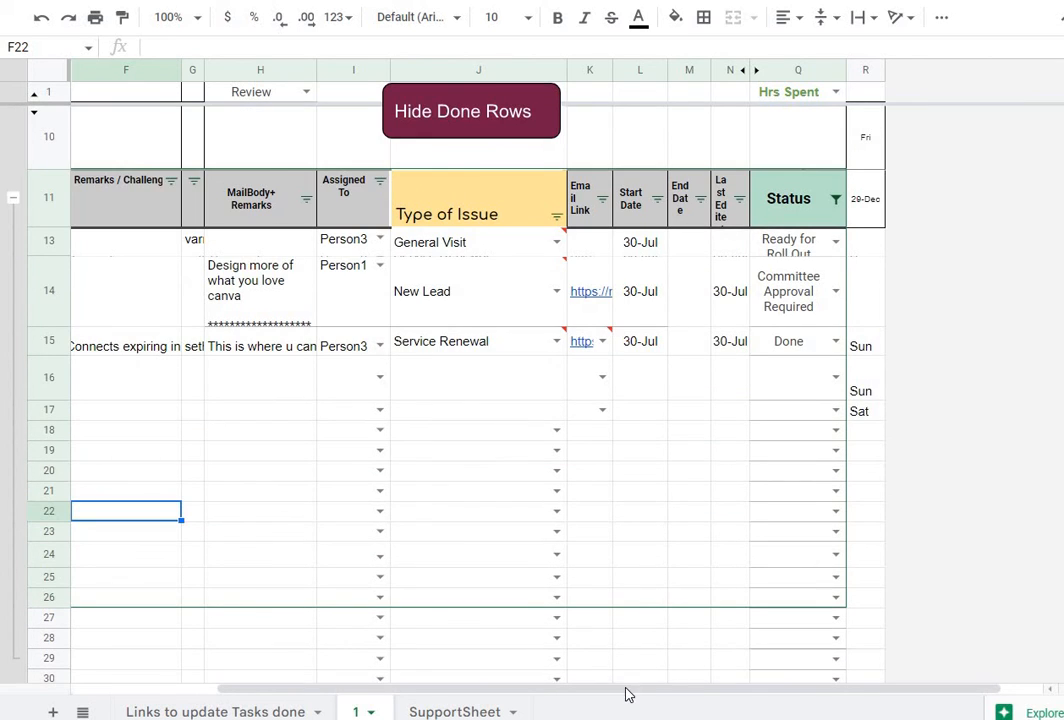
pyautogui.moveTo(627, 694); pyautogui.dragTo(530, 692)
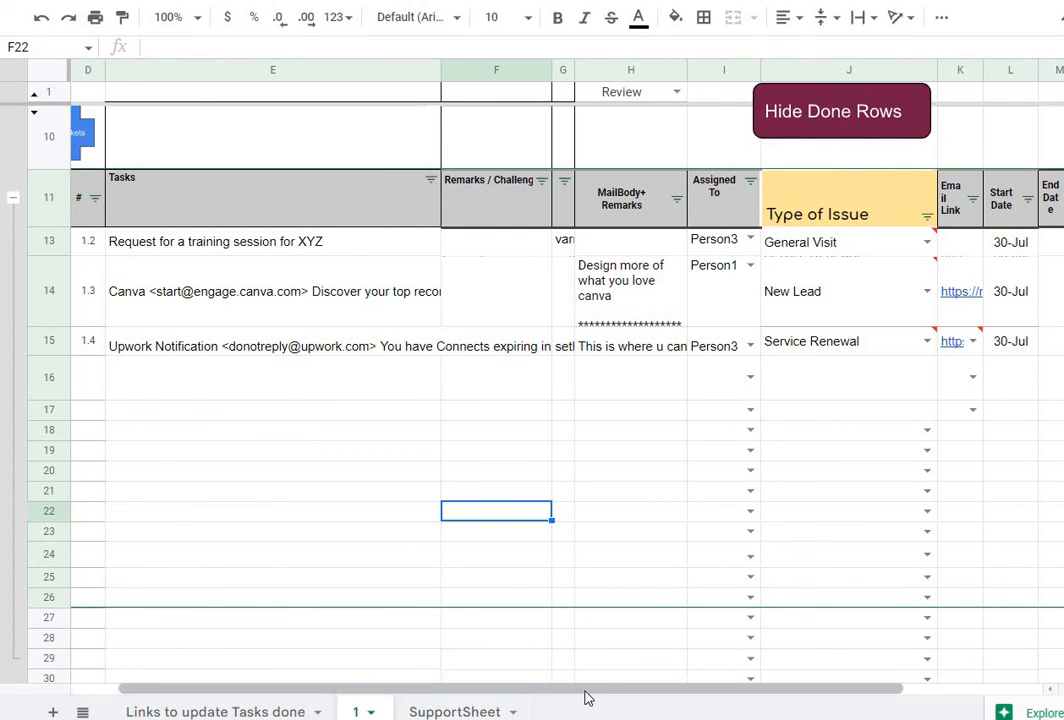
pyautogui.moveTo(587, 693); pyautogui.dragTo(674, 686)
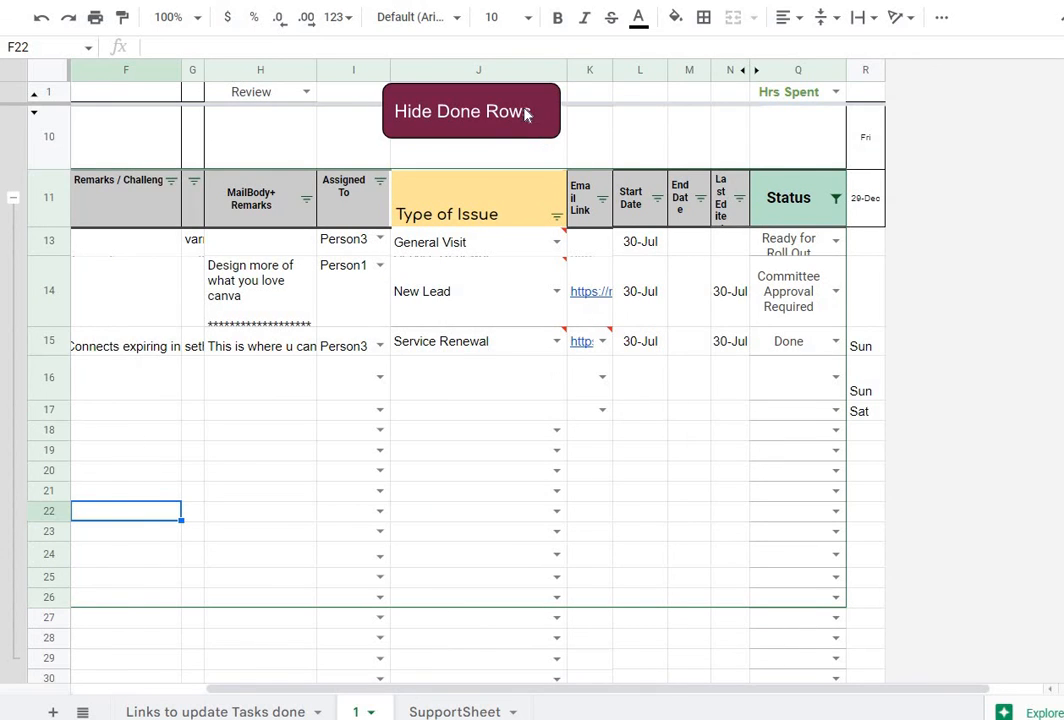
pyautogui.click(511, 116)
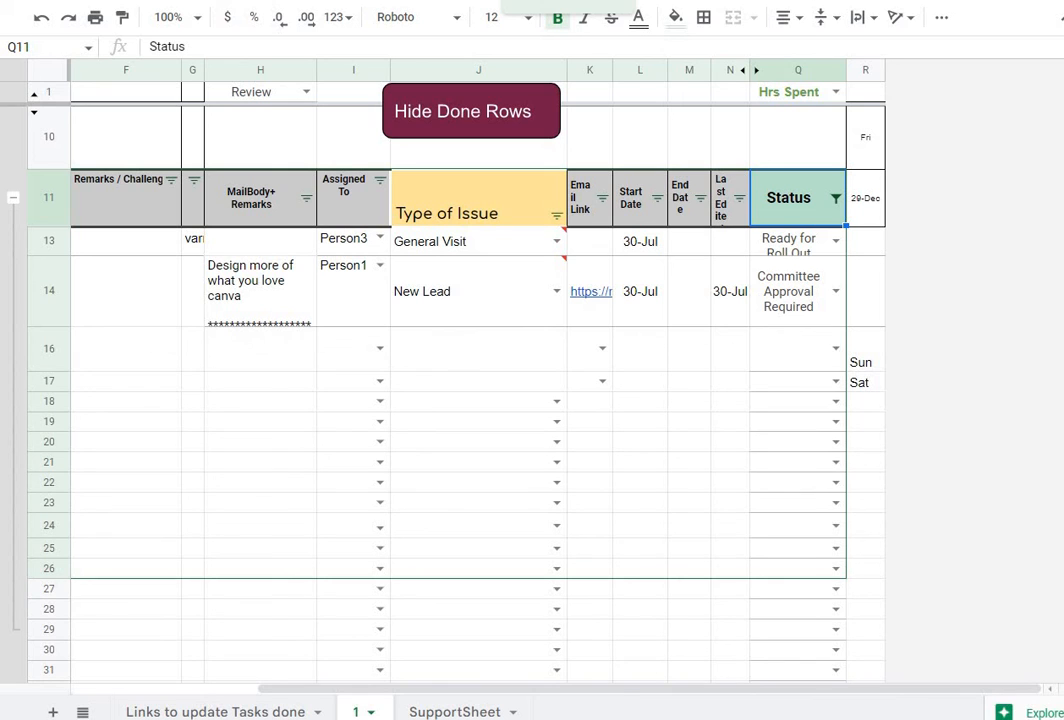
# Review the remaining tickets on sheet 1 and check the Upwork task in the board's Done column
pyautogui.moveTo(615, 689); pyautogui.dragTo(449, 674)
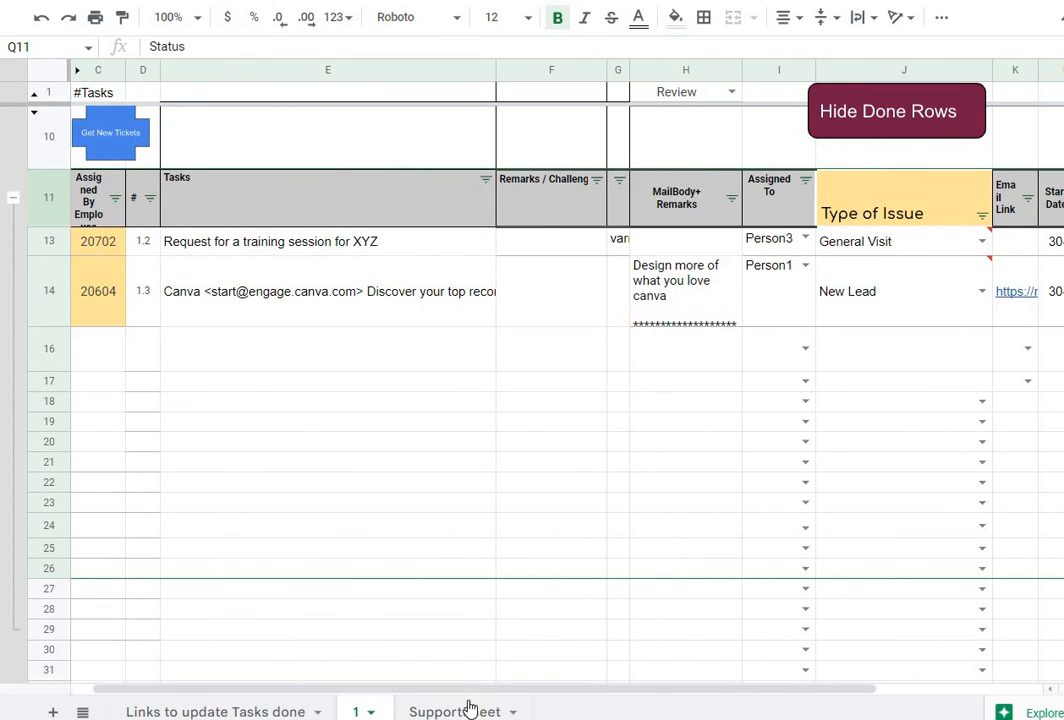
pyautogui.moveTo(459, 689); pyautogui.dragTo(596, 691)
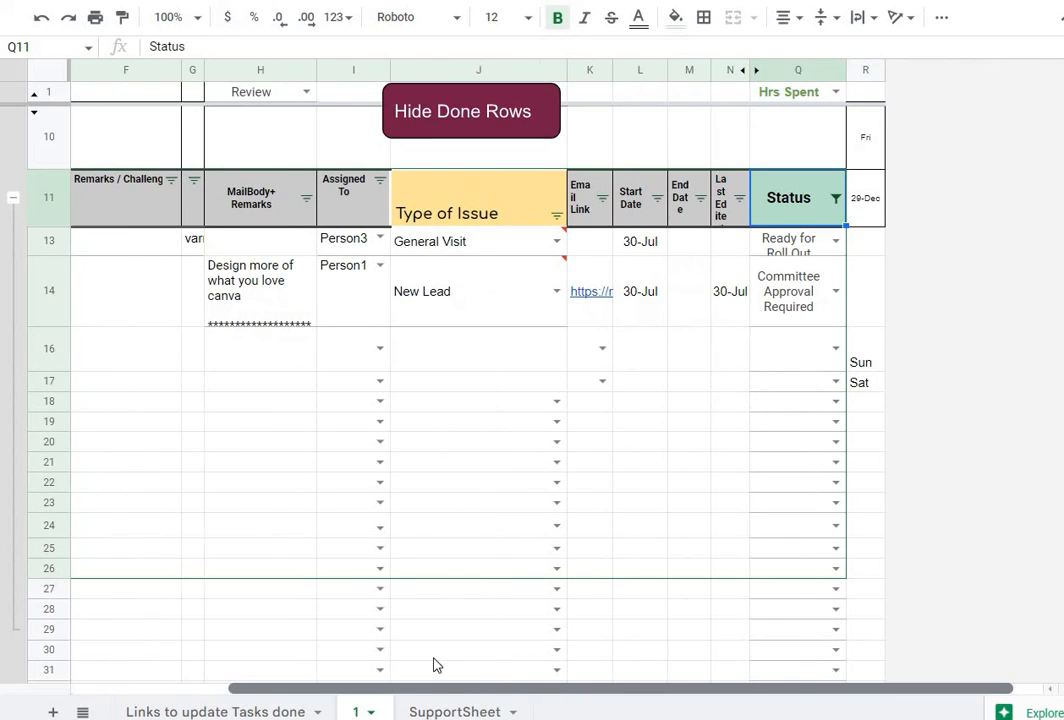
pyautogui.moveTo(435, 688); pyautogui.dragTo(296, 686)
pyautogui.click(265, 705)
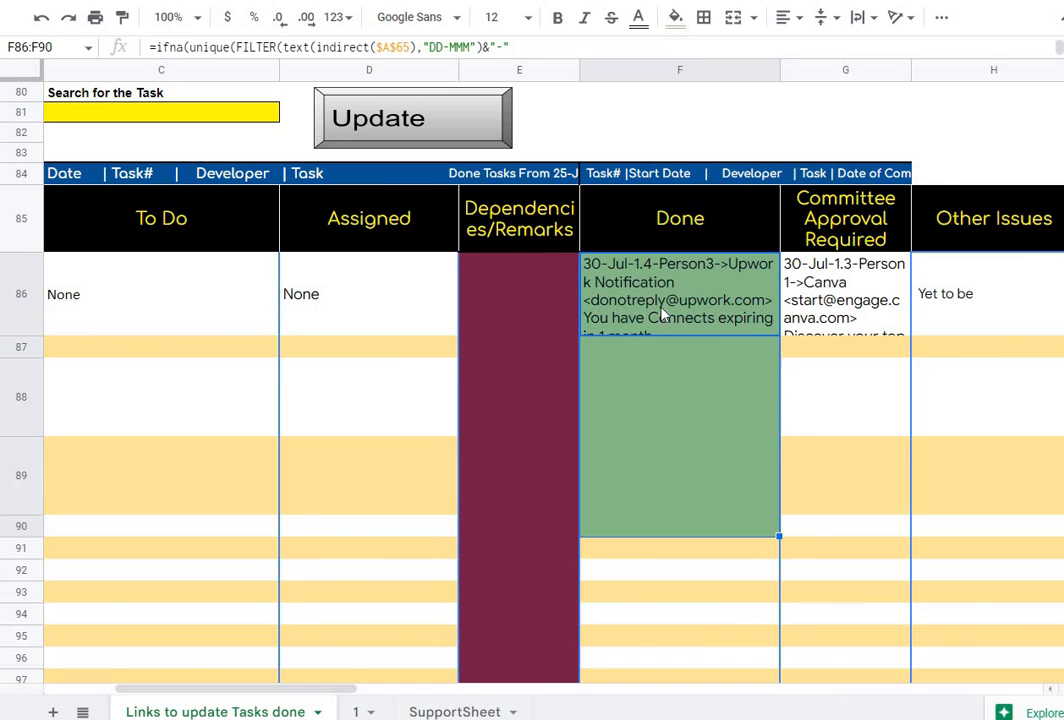
pyautogui.click(697, 300)
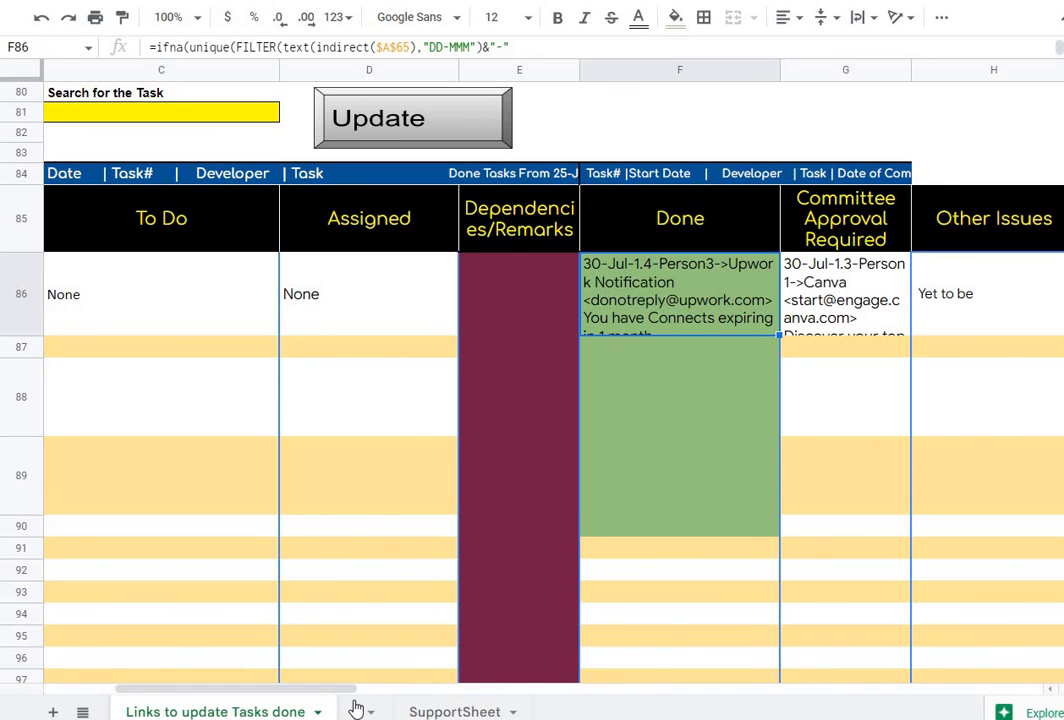
# Search the board with the Task criterion for "canva" and look through the status columns
pyautogui.moveTo(352, 691); pyautogui.dragTo(245, 672)
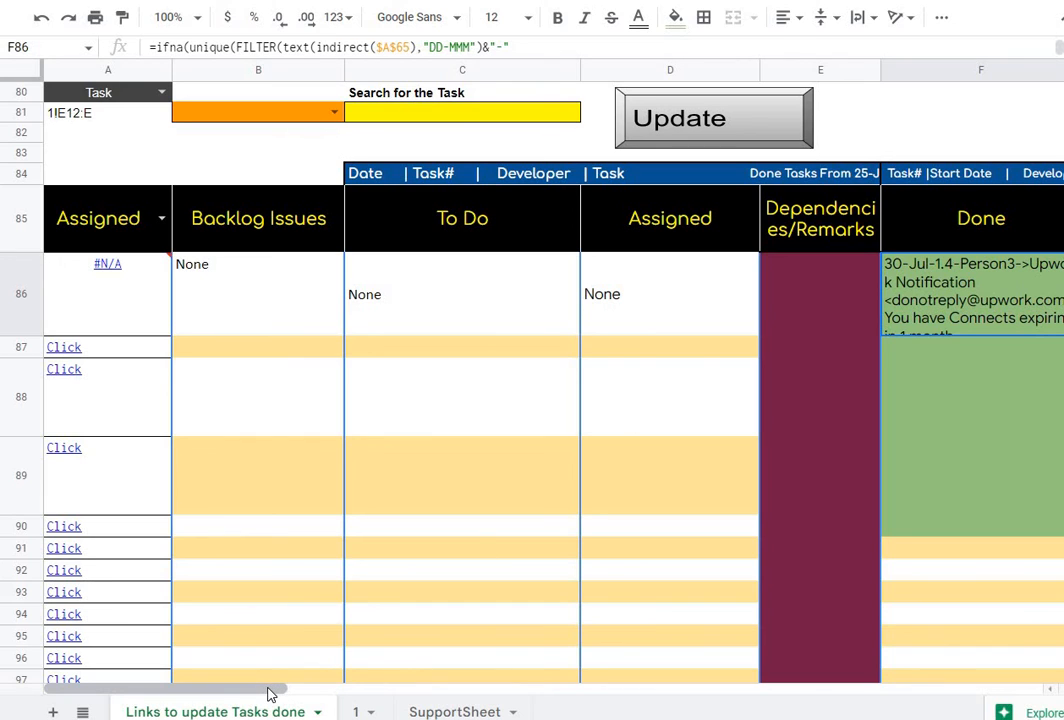
pyautogui.click(161, 91)
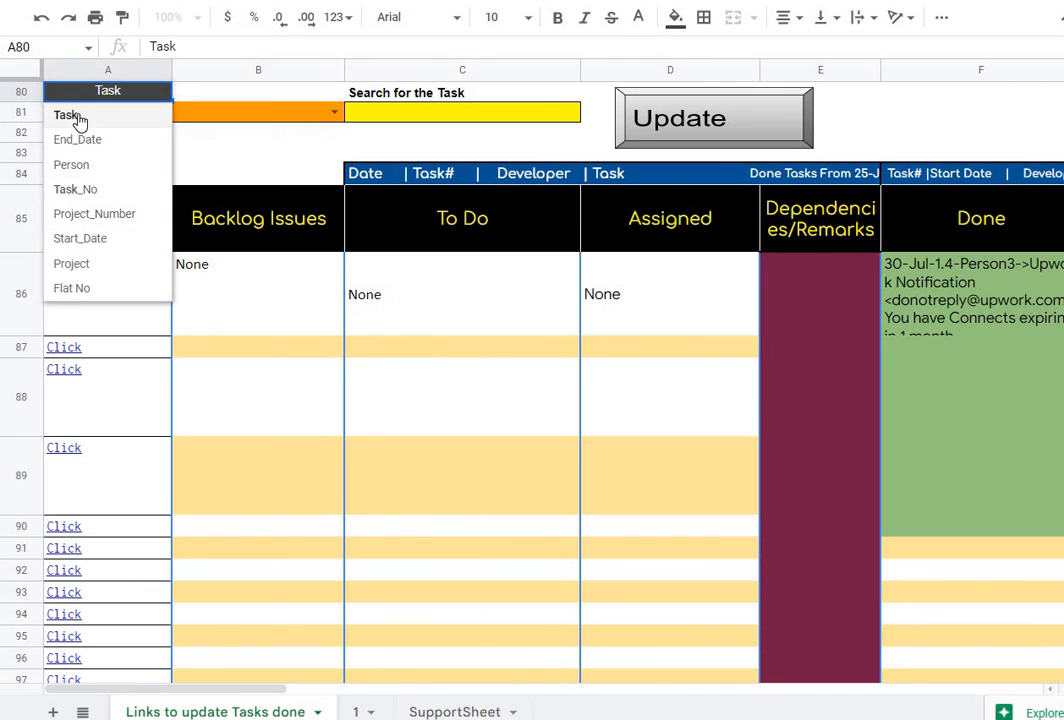
pyautogui.click(80, 115)
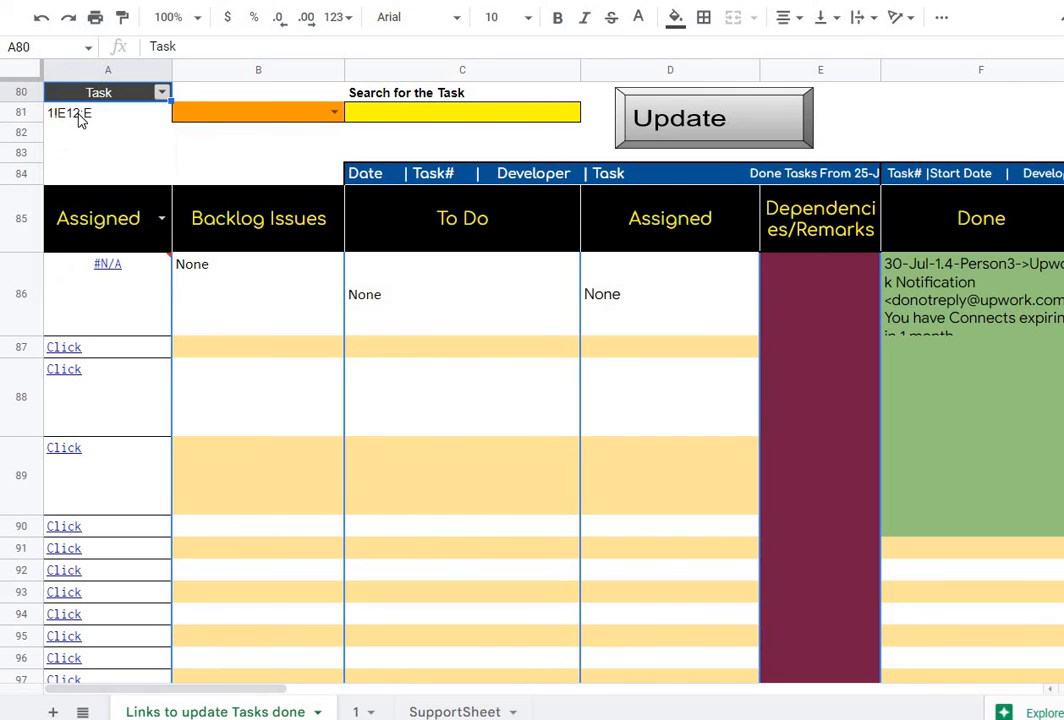
pyautogui.click(383, 124)
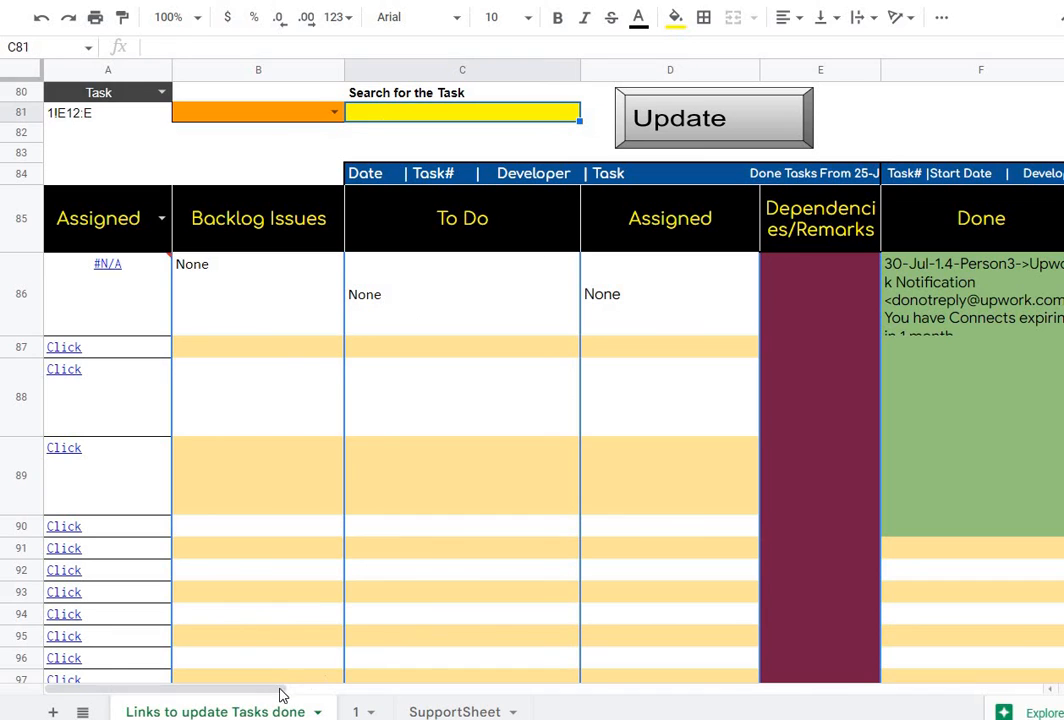
pyautogui.moveTo(321, 690); pyautogui.dragTo(392, 696)
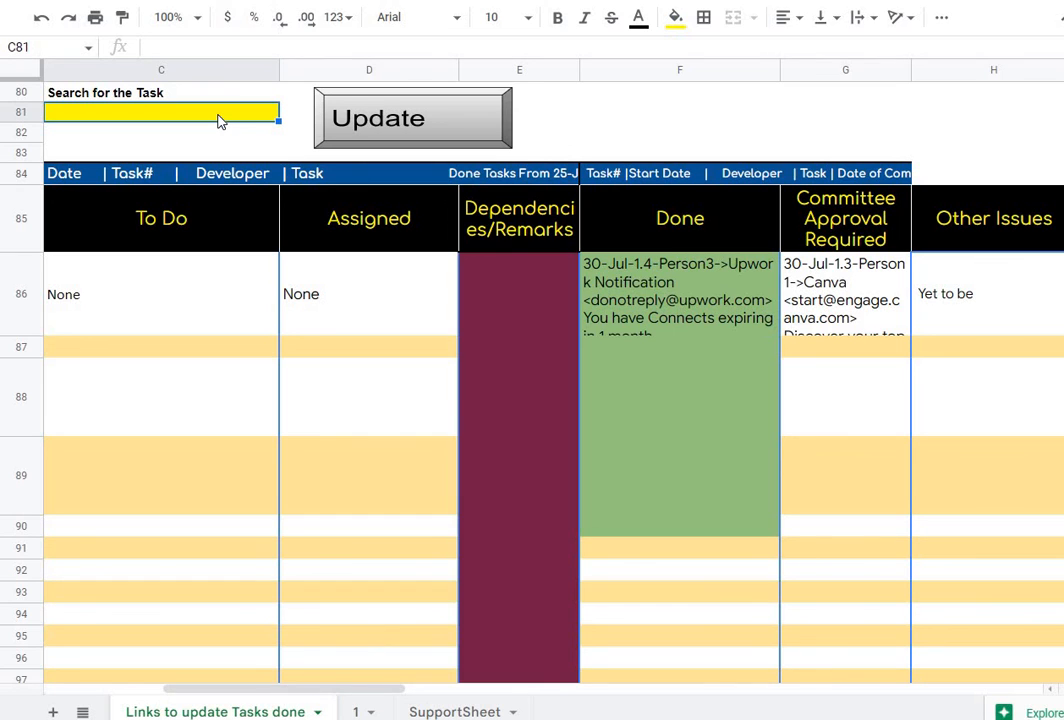
pyautogui.write('canva')
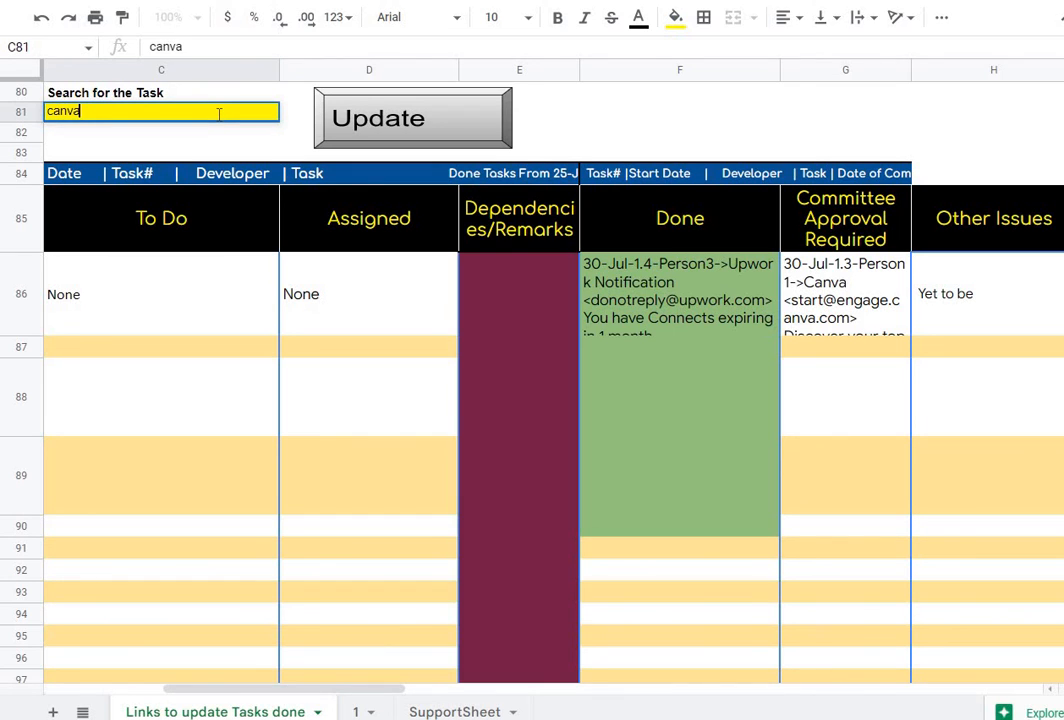
pyautogui.press('Return')
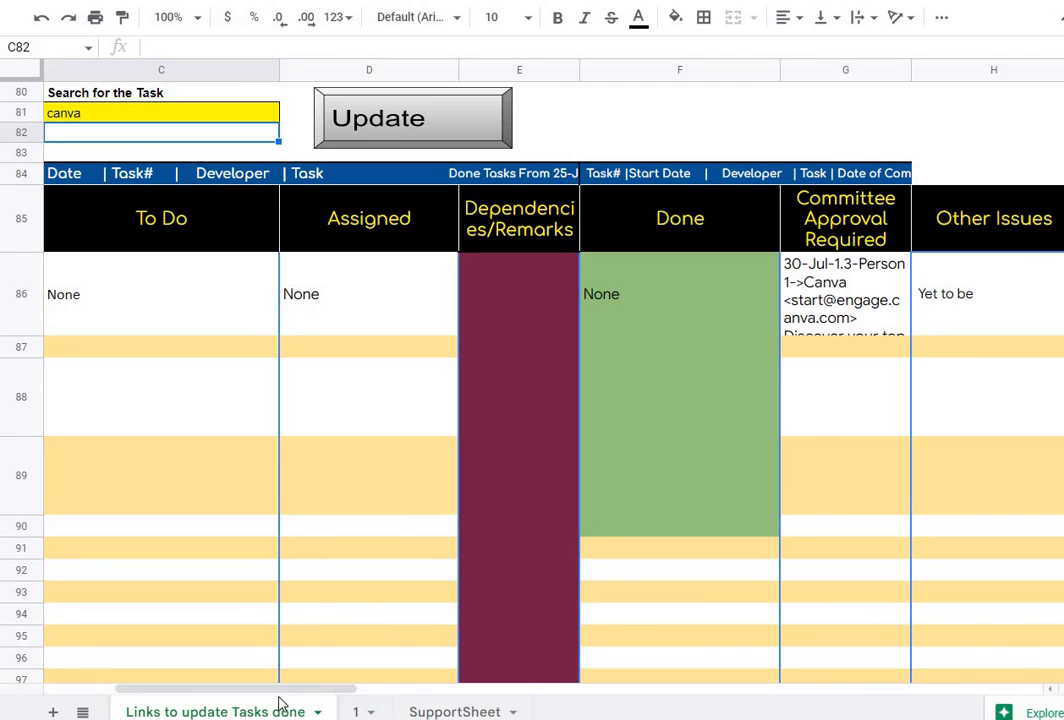
pyautogui.moveTo(278, 694); pyautogui.dragTo(398, 697)
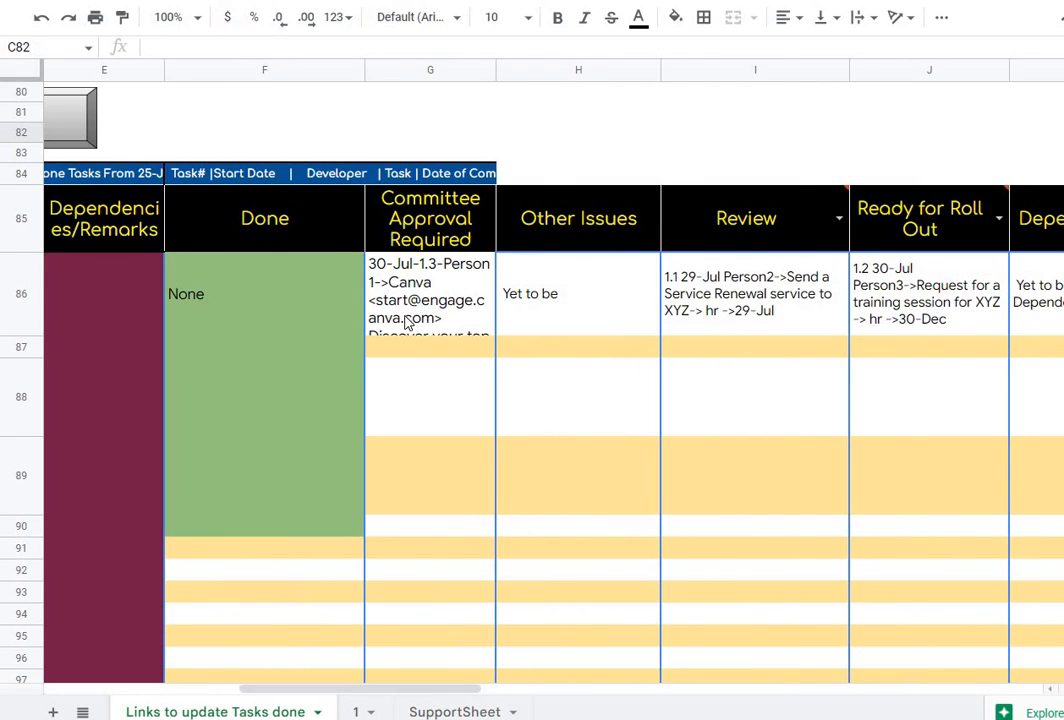
pyautogui.click(483, 315)
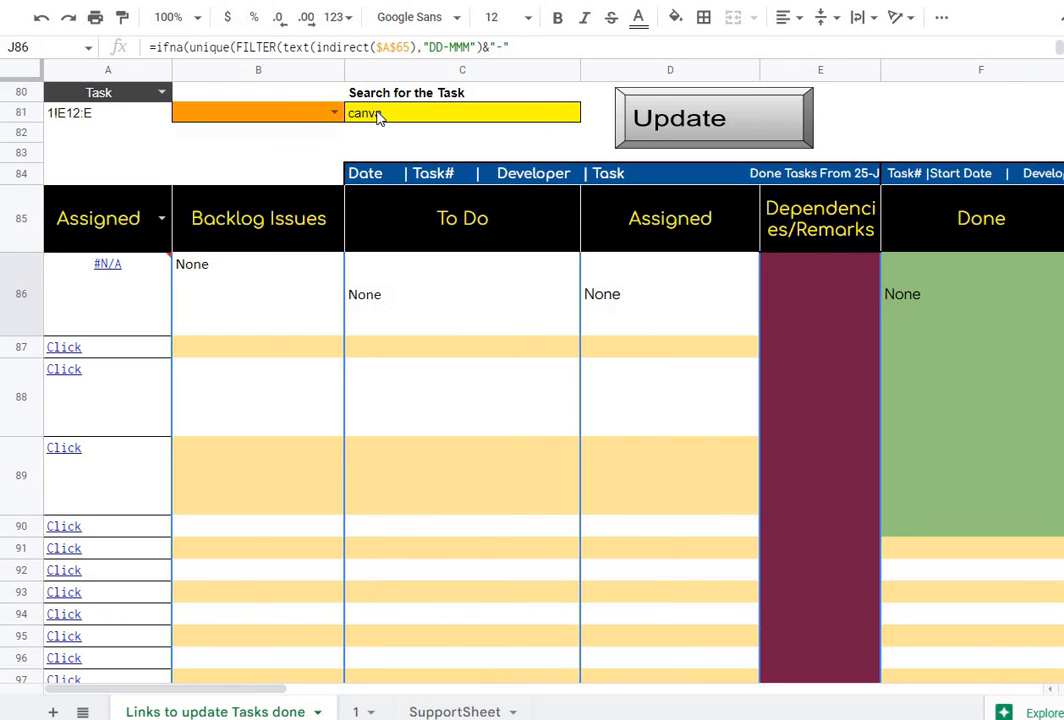
# Clear the search term, search the board for "canva" again and check the Committee Approval Required column
pyautogui.click(378, 117)
pyautogui.press('Delete')
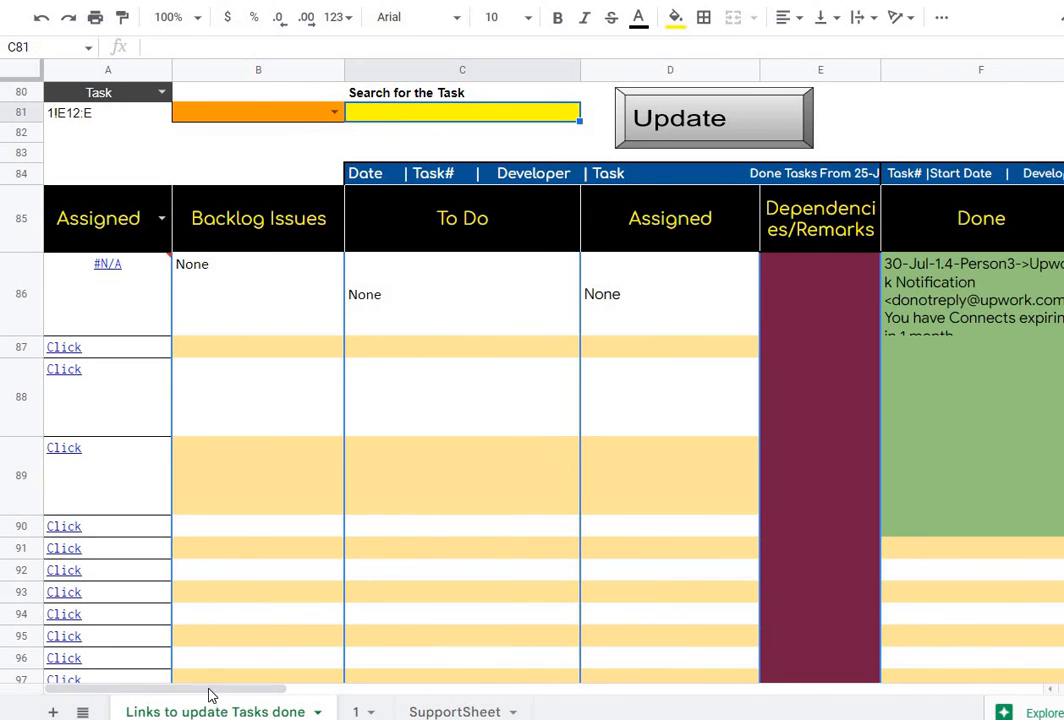
pyautogui.moveTo(210, 691)
pyautogui.mouseDown()
pyautogui.moveTo(513, 700)
pyautogui.moveTo(215, 706)
pyautogui.mouseUp()
pyautogui.write('canva')
pyautogui.press('Return')
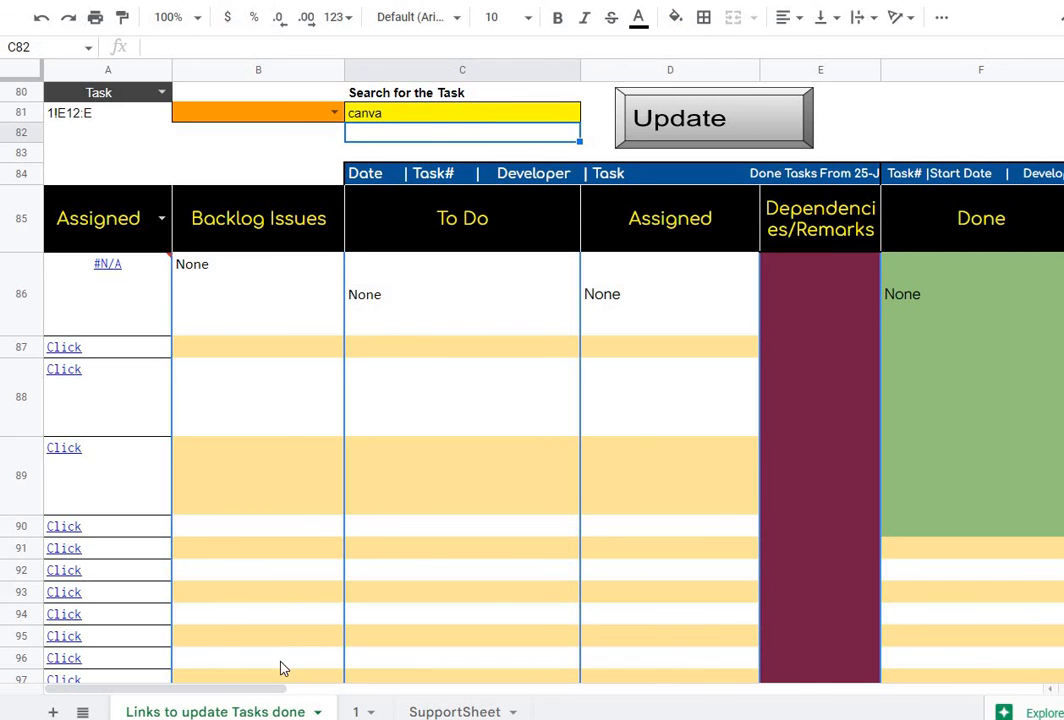
pyautogui.moveTo(254, 690); pyautogui.dragTo(473, 683)
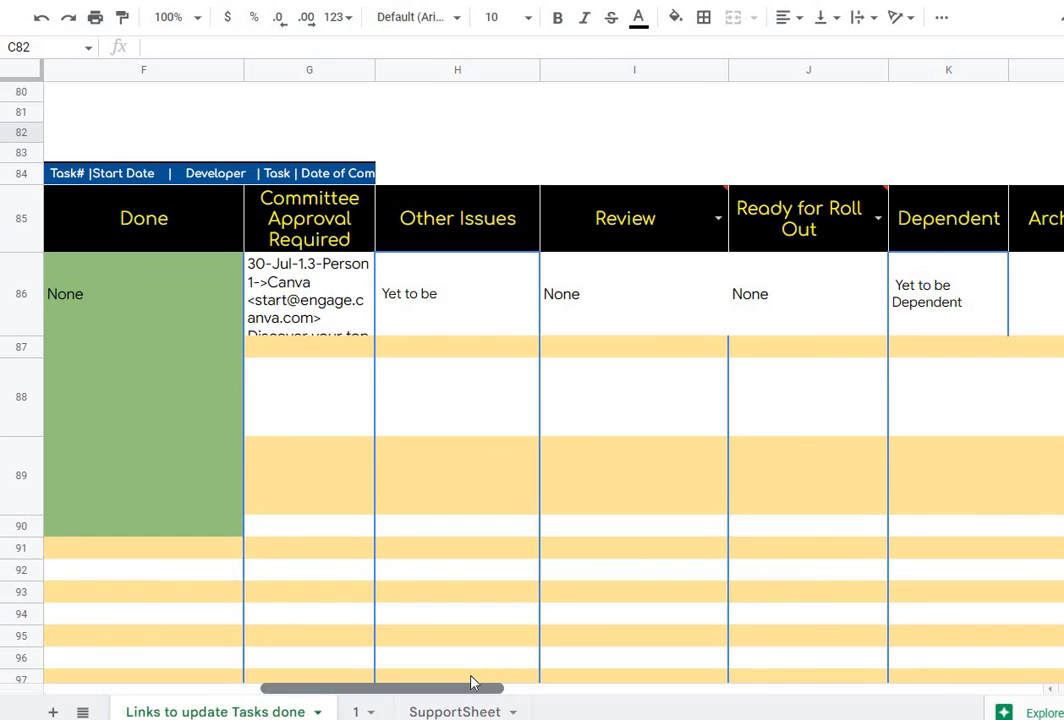
pyautogui.moveTo(470, 683); pyautogui.dragTo(340, 683)
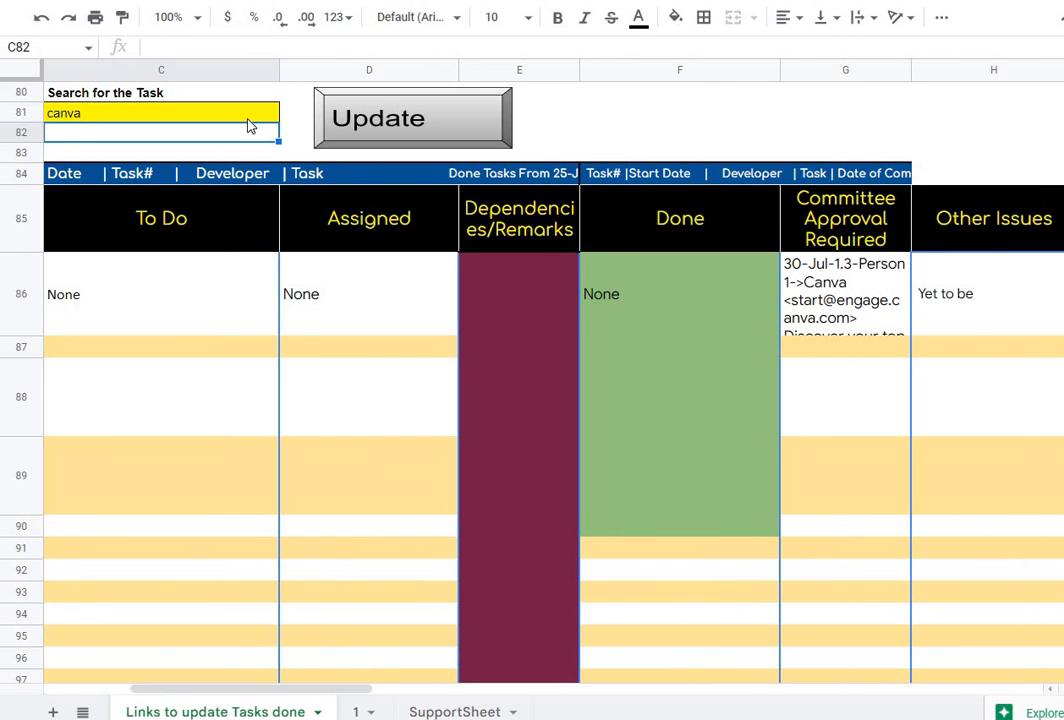
# Clear the "canva" search term and review the tasks across all board columns
pyautogui.click(250, 125)
pyautogui.press('Delete')
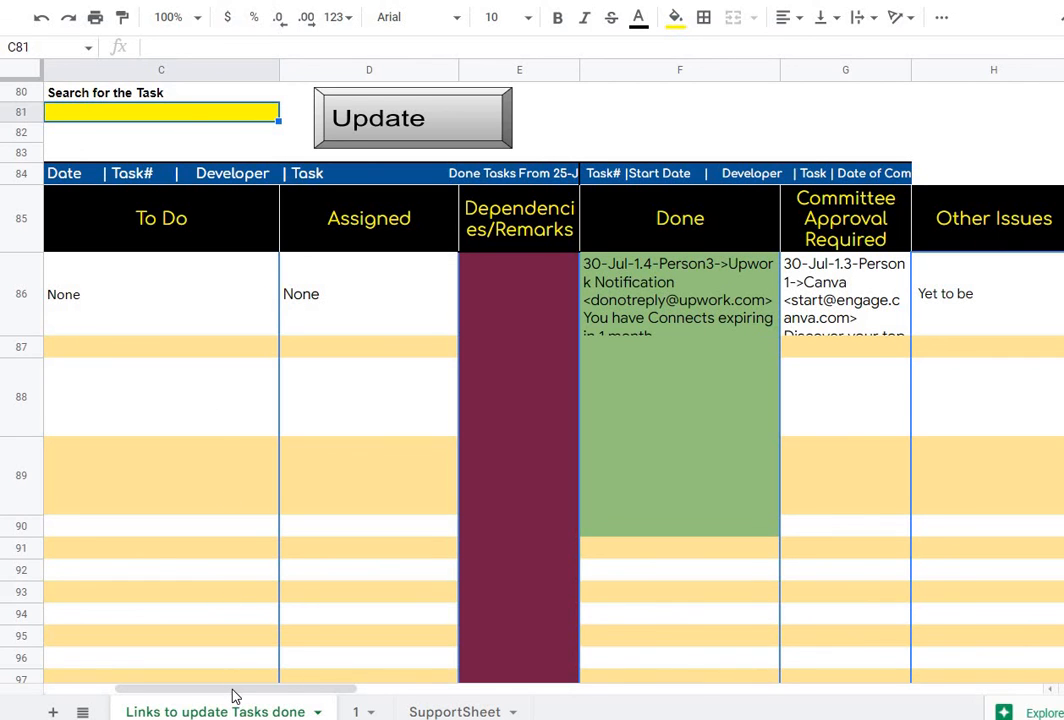
pyautogui.hscroll(3, 377, 699)
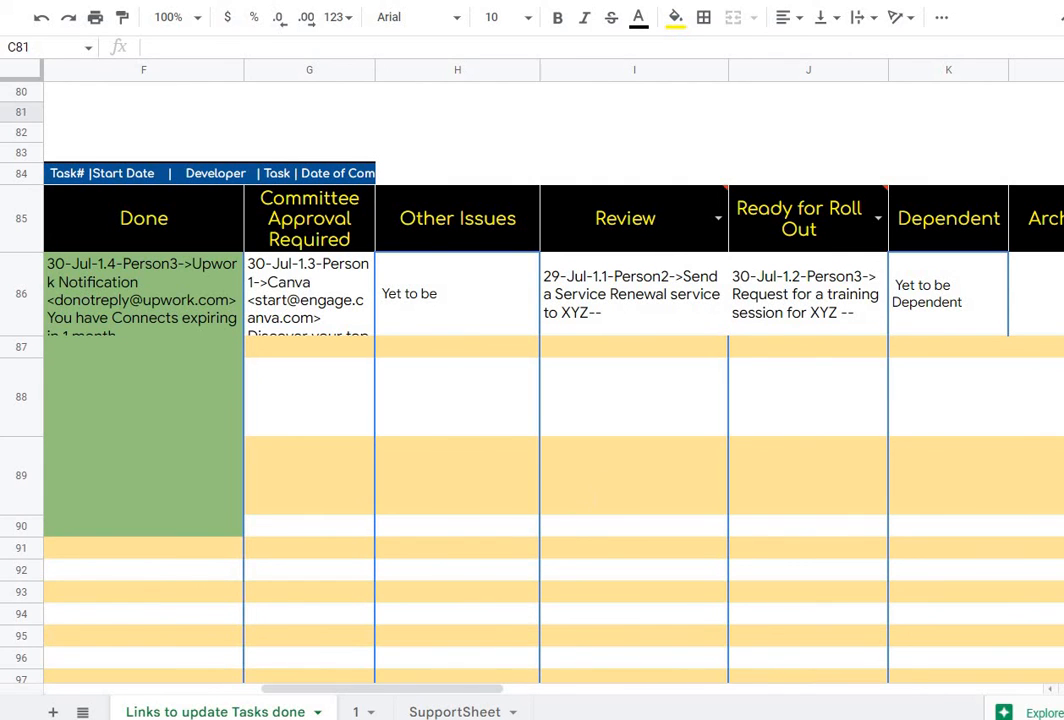
pyautogui.hscroll(-4, 444, 686)
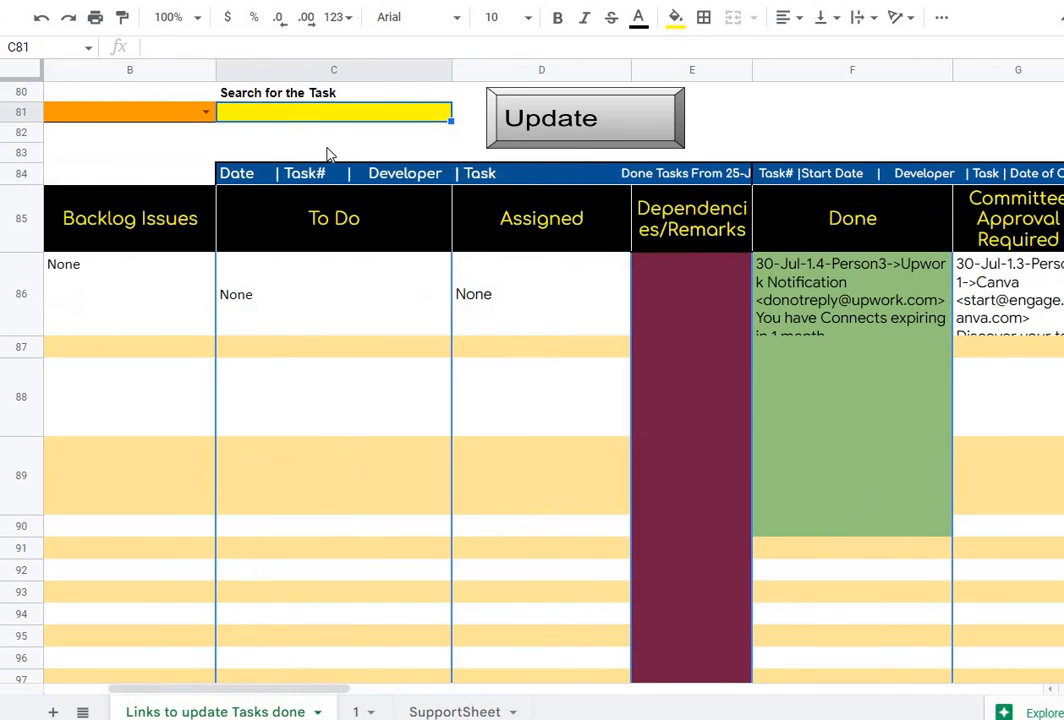
# Search the board tasks for "renewal" and select the matching task in the Review column
pyautogui.write('re')
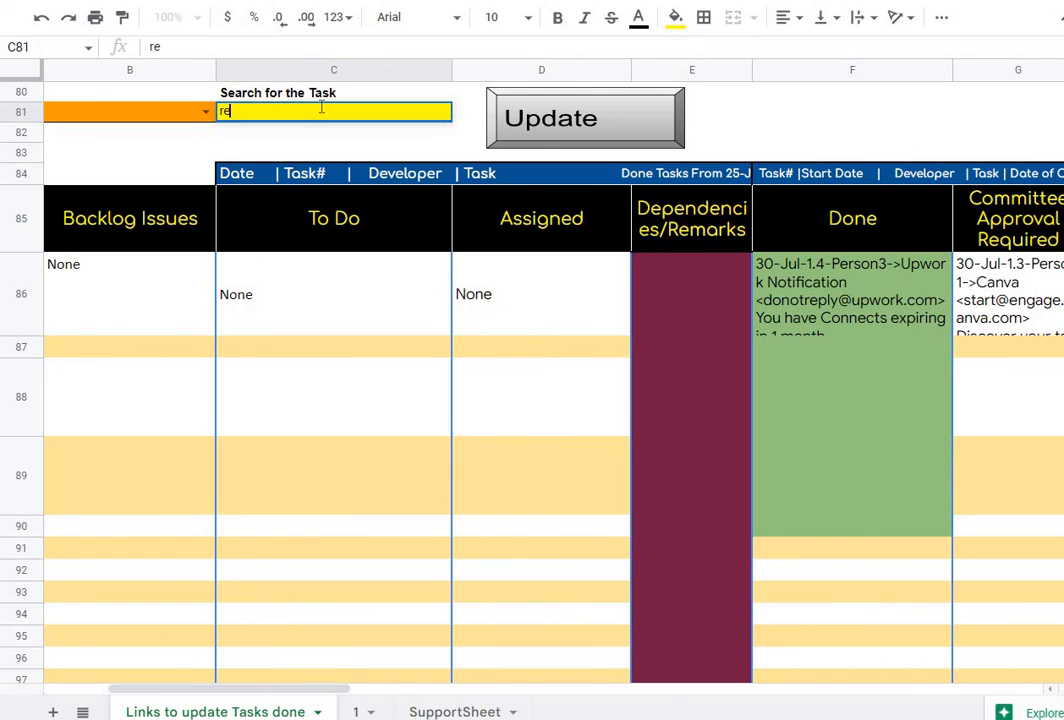
pyautogui.write('newal')
pyautogui.press('Return')
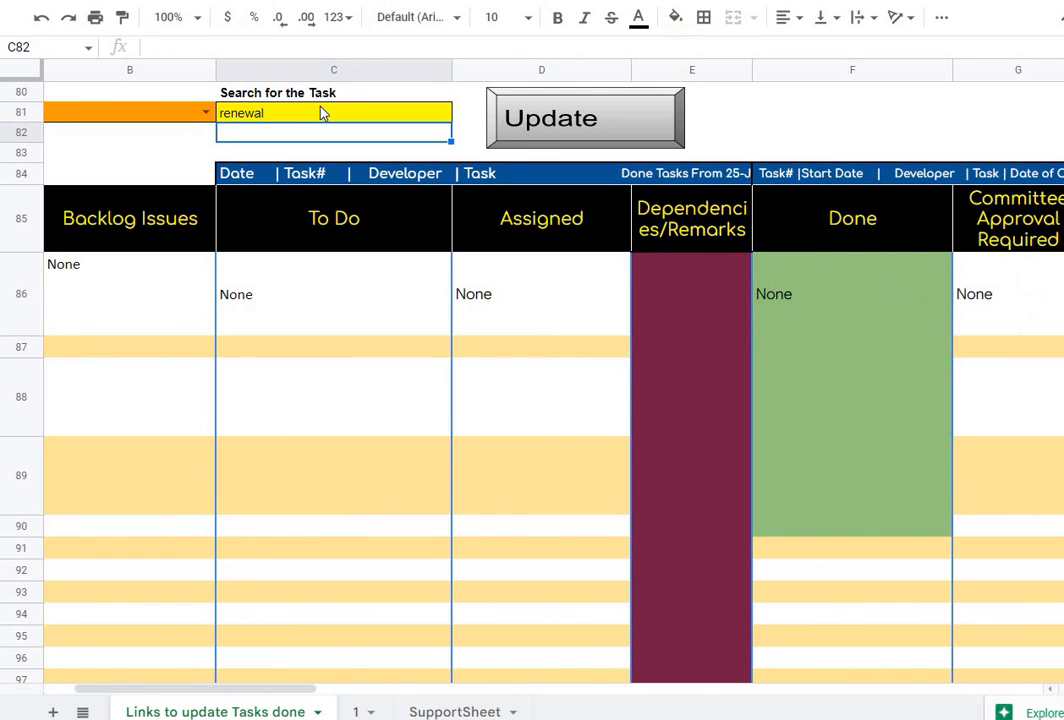
pyautogui.moveTo(135, 693); pyautogui.dragTo(302, 693)
pyautogui.click(753, 318)
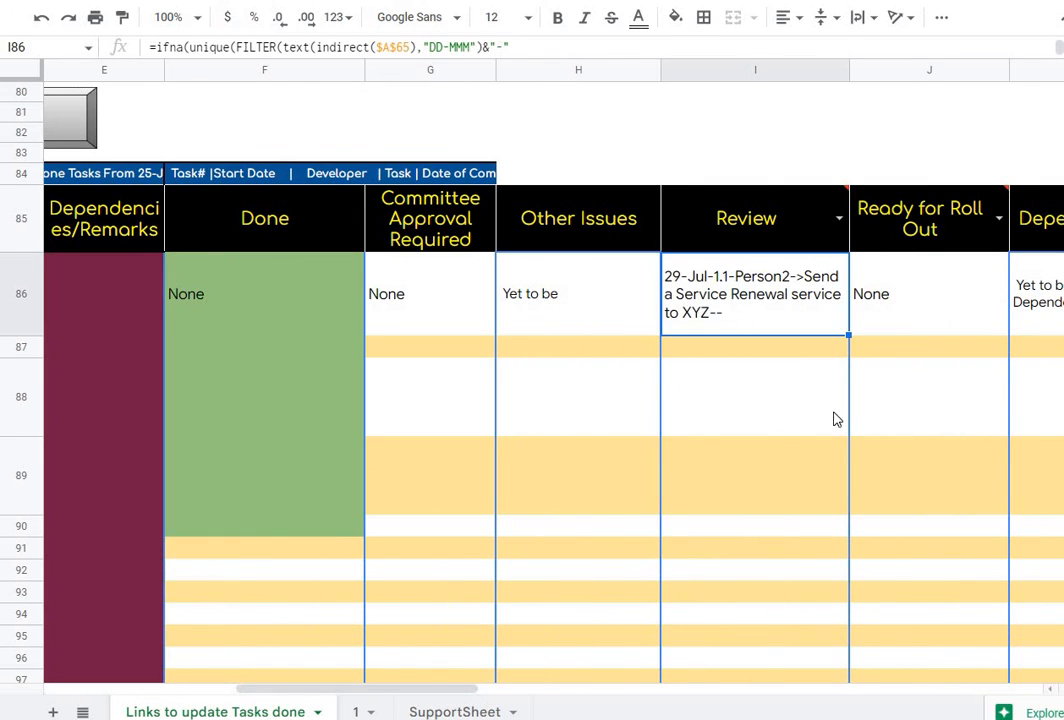
# Change the board's search criterion to Person and search for "person1"
pyautogui.moveTo(347, 693); pyautogui.dragTo(115, 694)
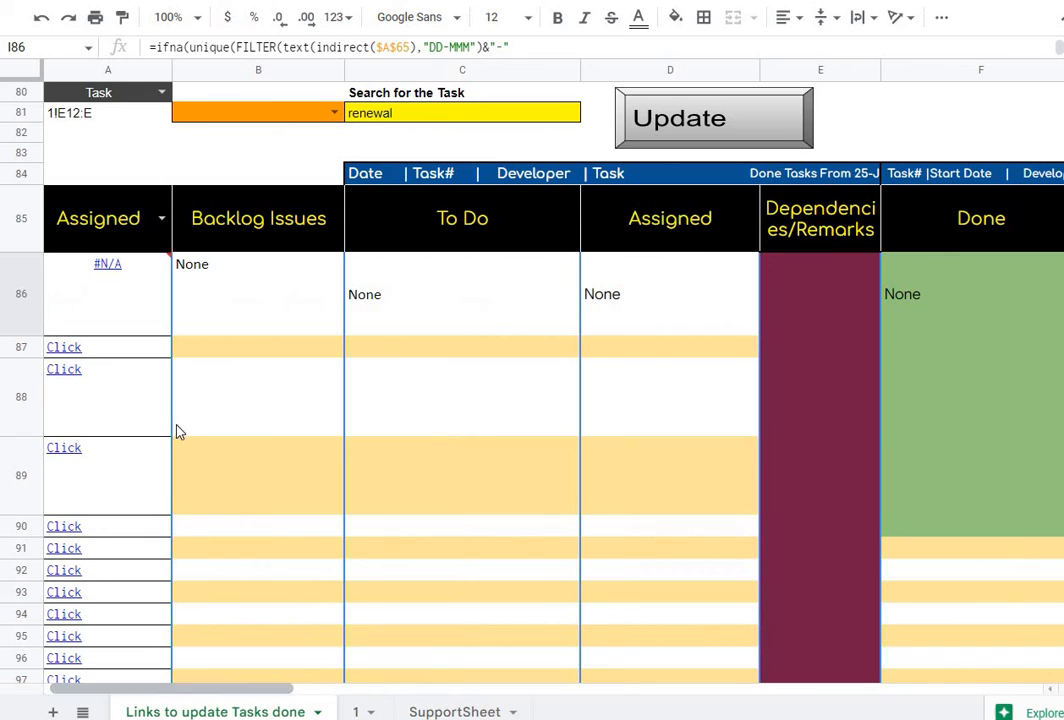
pyautogui.click(162, 94)
pyautogui.click(88, 166)
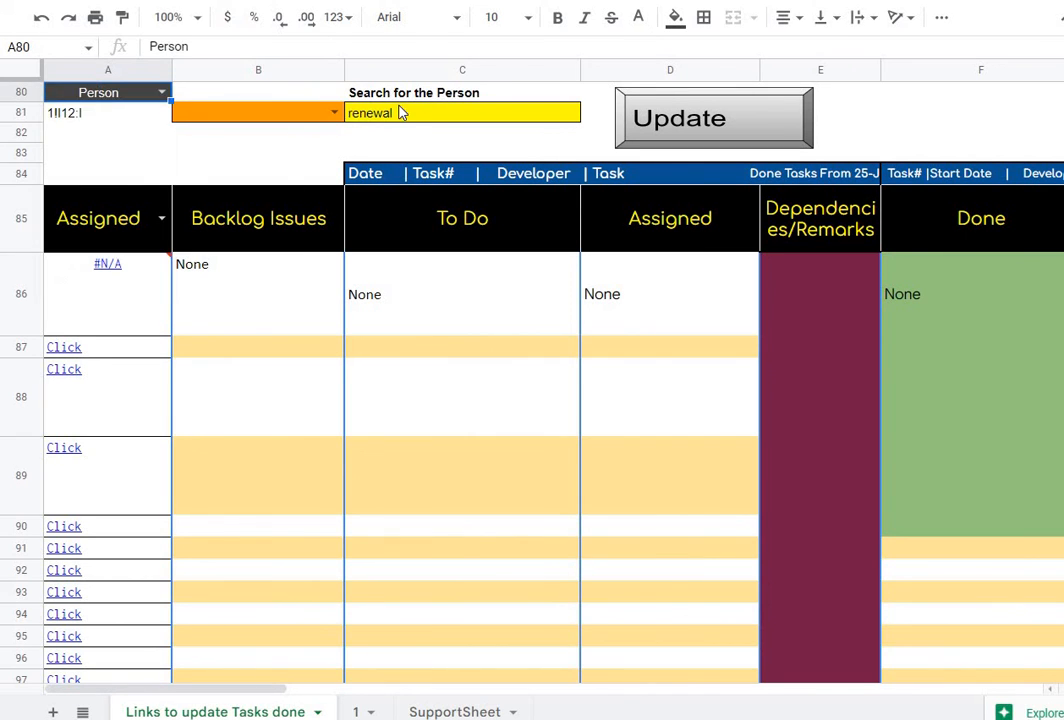
pyautogui.click(401, 116)
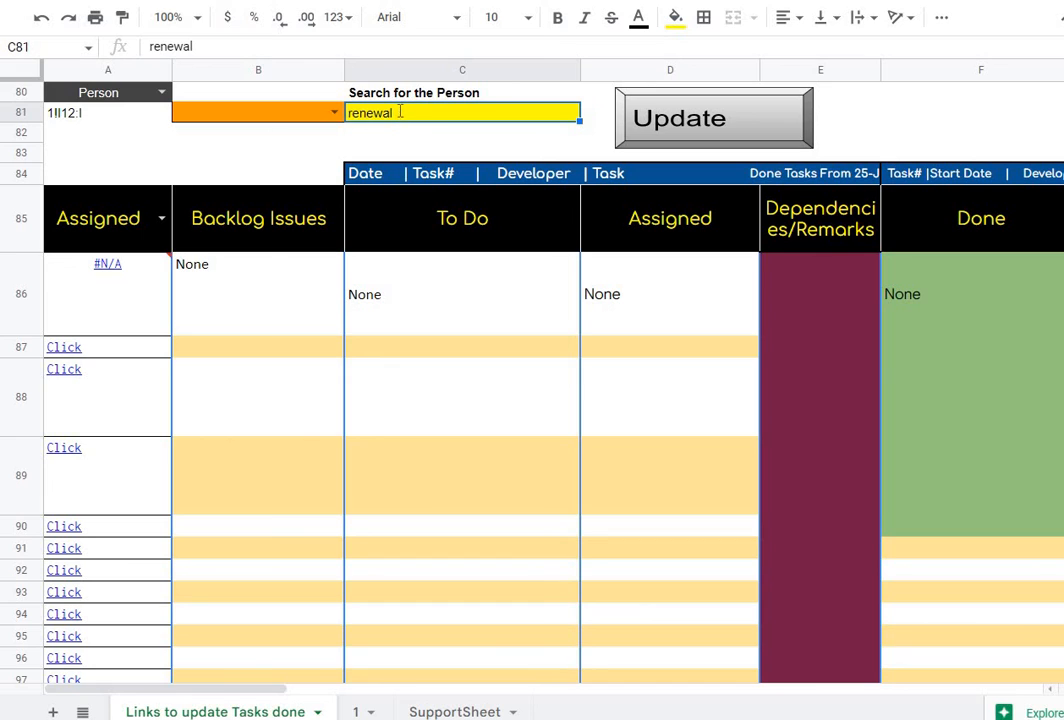
pyautogui.write('person1')
pyautogui.press('Return')
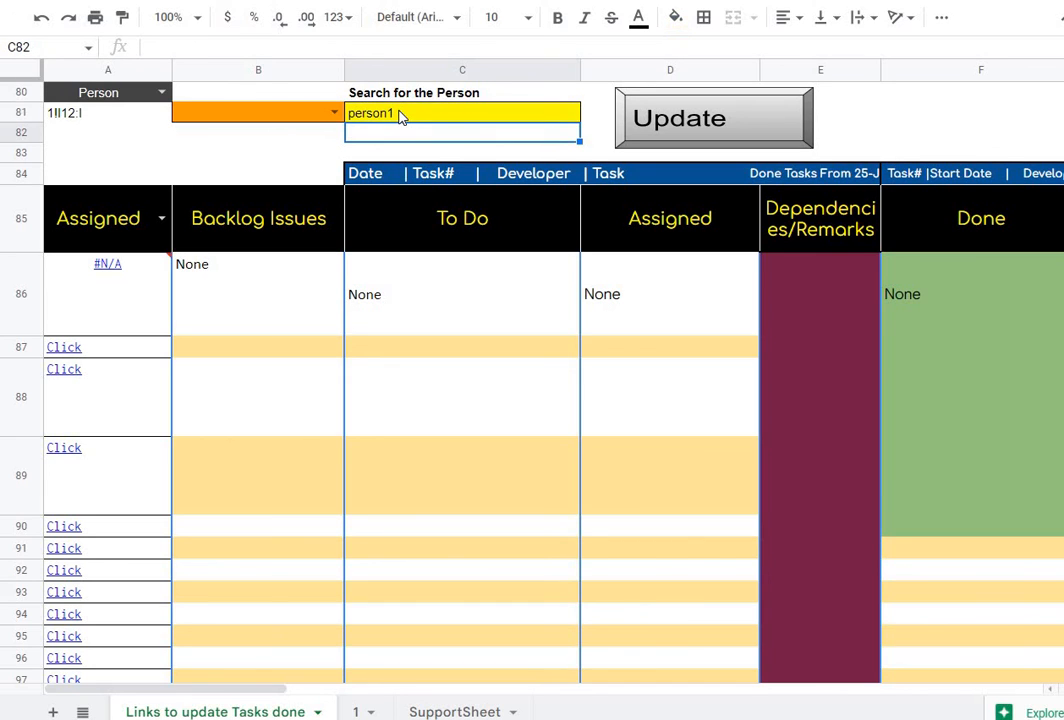
# Check the person1 task under Committee Approval Required on the board and return to sheet 1
pyautogui.click(401, 116)
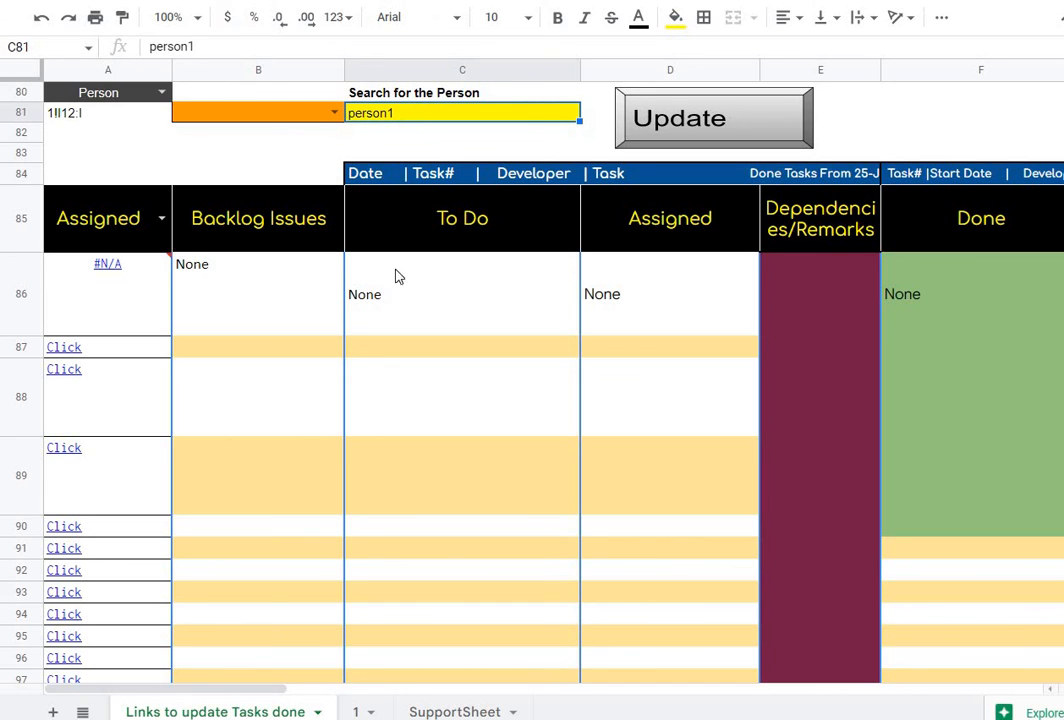
pyautogui.click(330, 692)
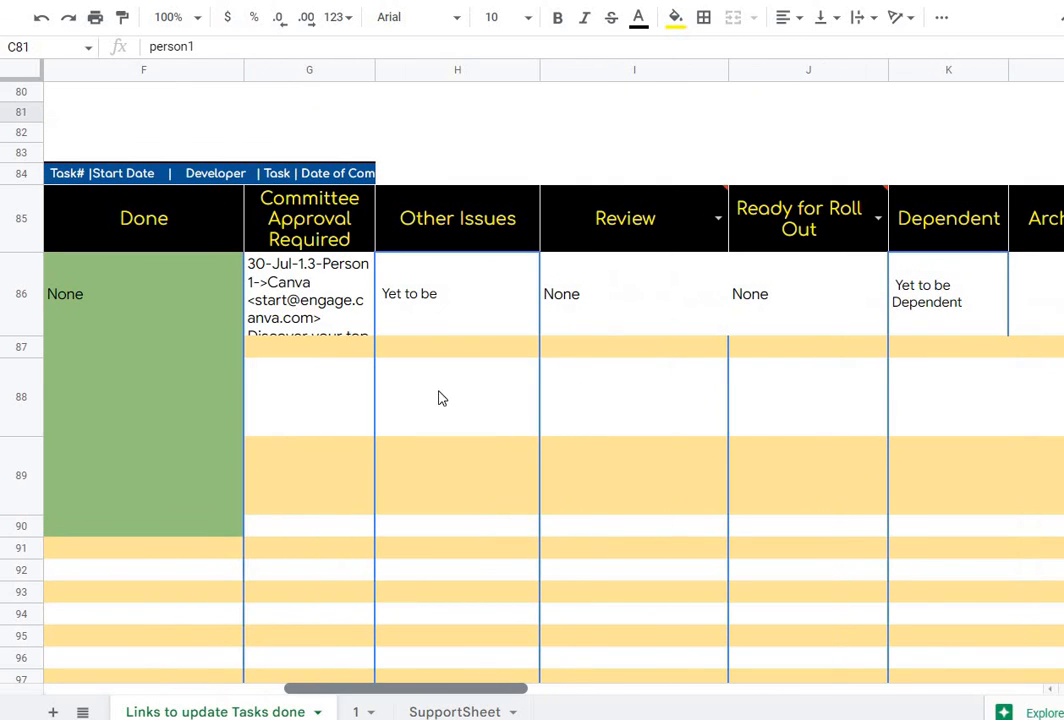
pyautogui.click(311, 318)
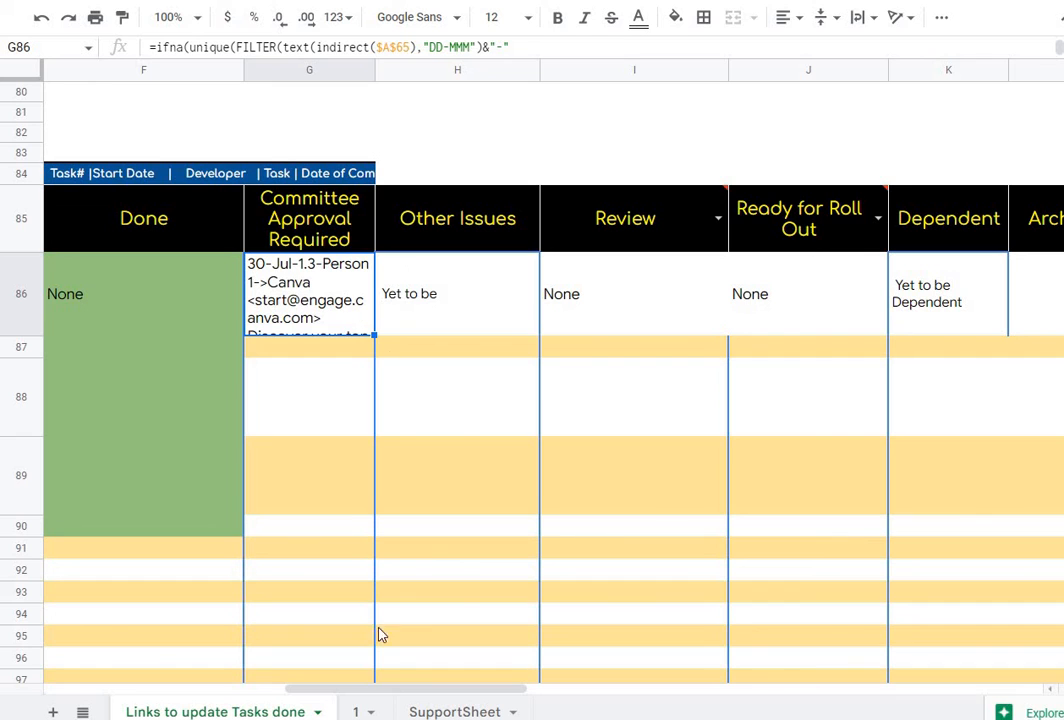
pyautogui.moveTo(380, 690); pyautogui.dragTo(171, 690)
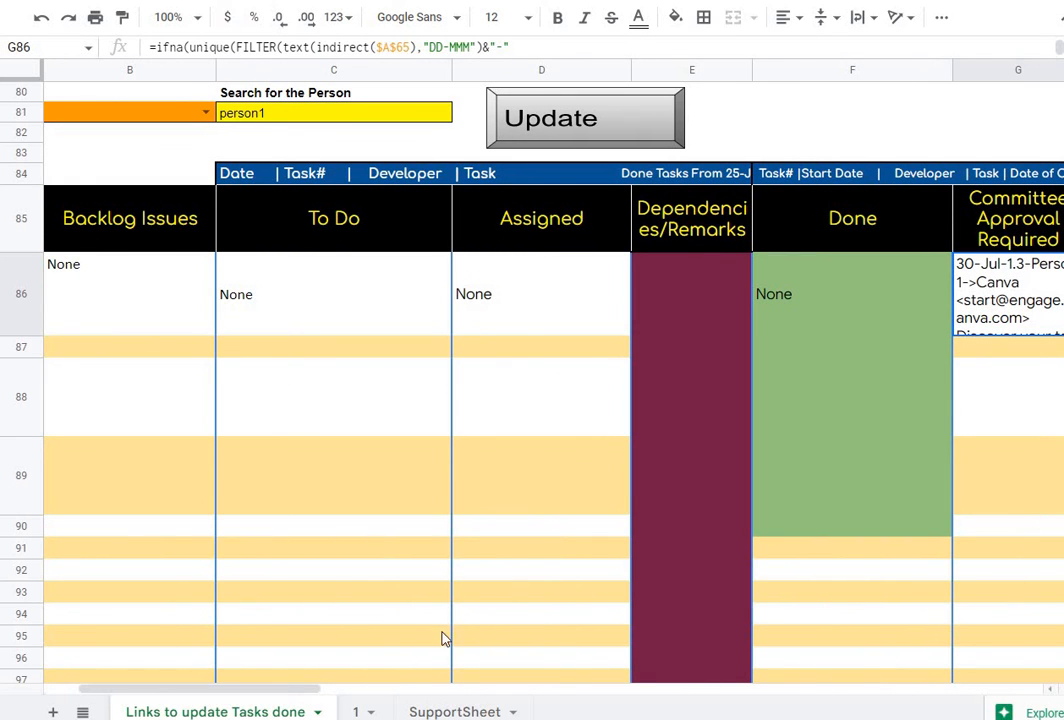
pyautogui.click(357, 711)
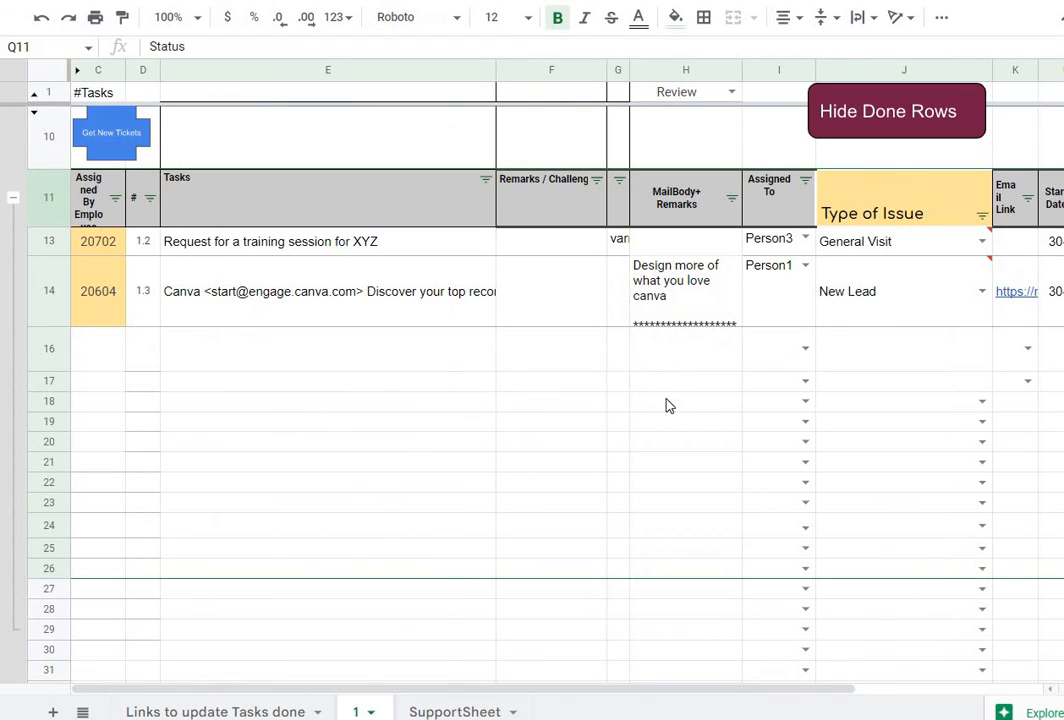